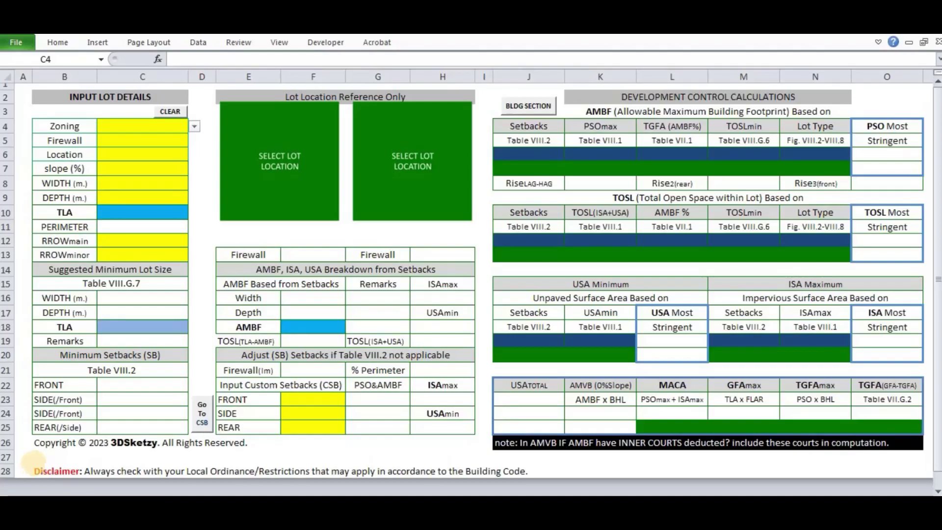
Step: Set the lot's Zoning to R-1 from the dropdown
left_click(195, 128)
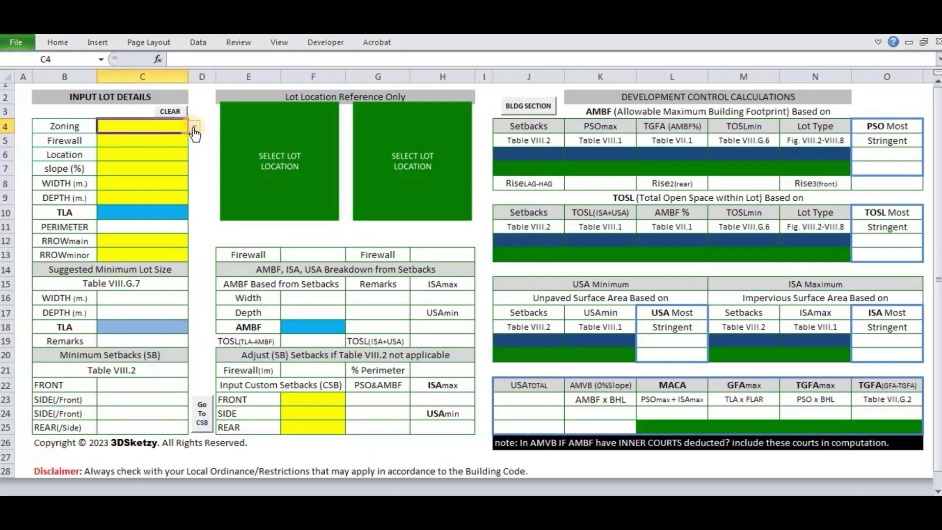
left_click(194, 129)
mouse_move(194, 156)
left_mouse_down()
mouse_move(197, 204)
mouse_move(194, 137)
left_mouse_up()
left_click(175, 140)
Step: Set Firewall to w/o FW and Location to Interior/Rear
left_click(174, 147)
left_click(194, 141)
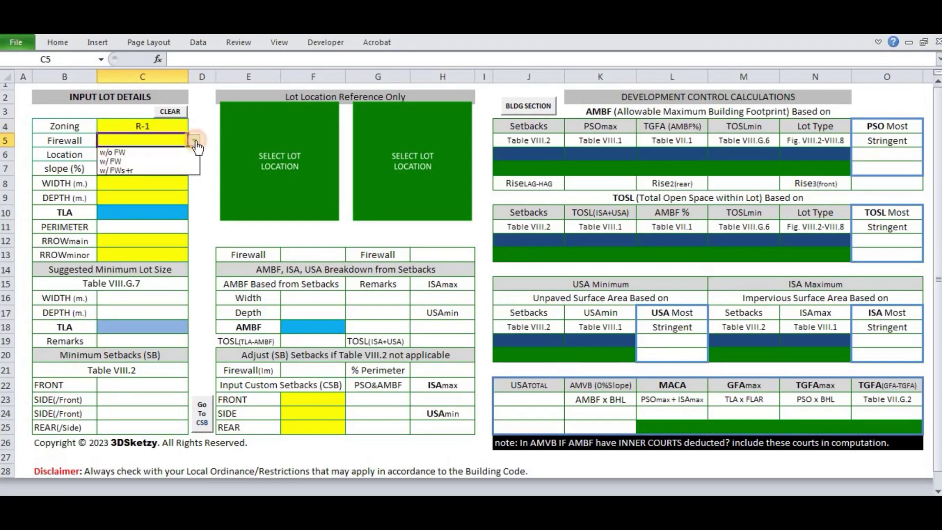
left_click(190, 152)
left_click(173, 156)
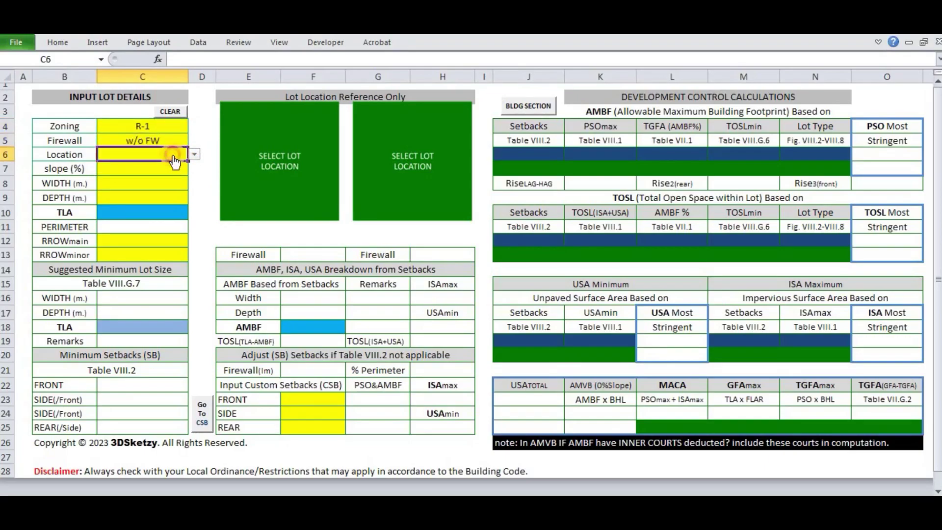
left_click(194, 154)
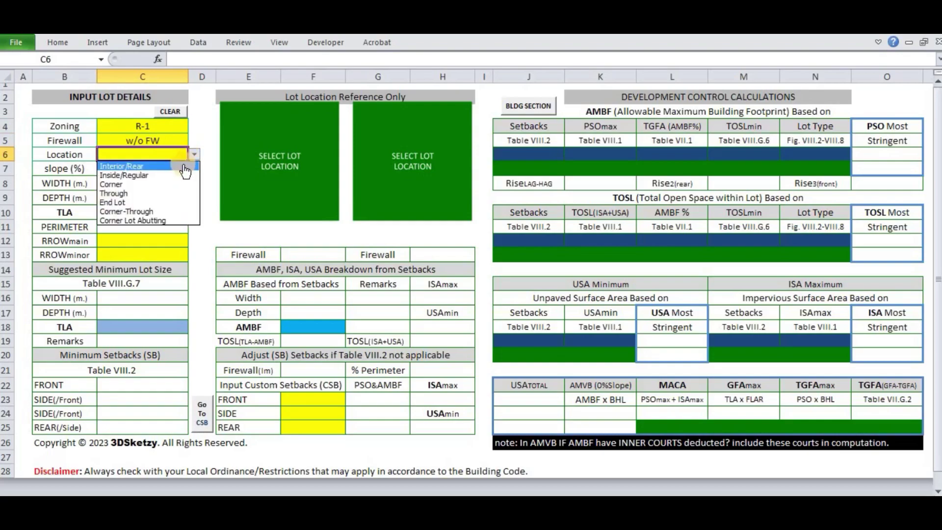
left_click(184, 166)
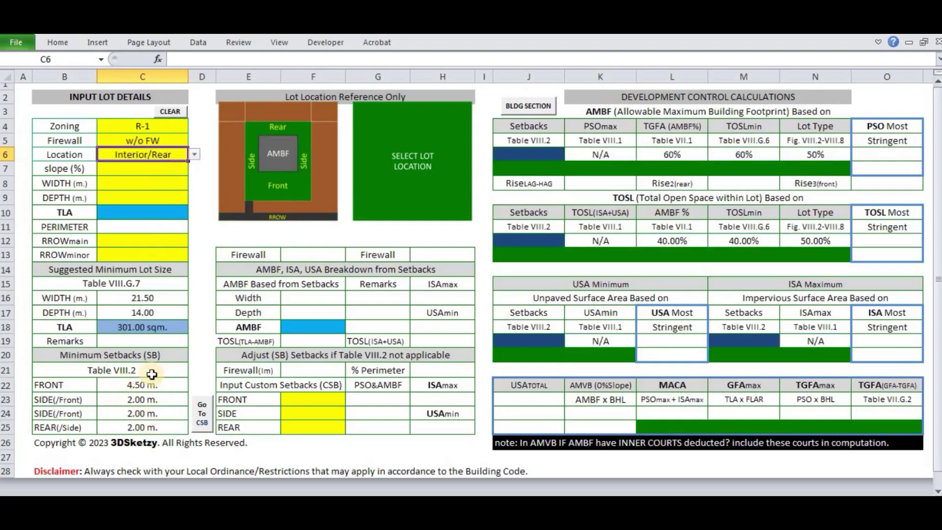
Step: Try the Inside/Regular, Corner, Through and End Lot locations in turn
left_click(194, 154)
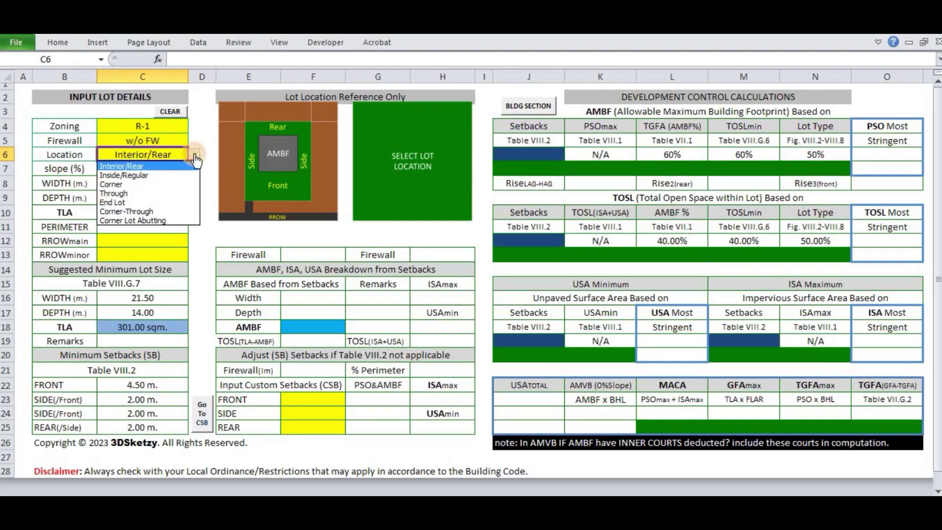
left_click(185, 176)
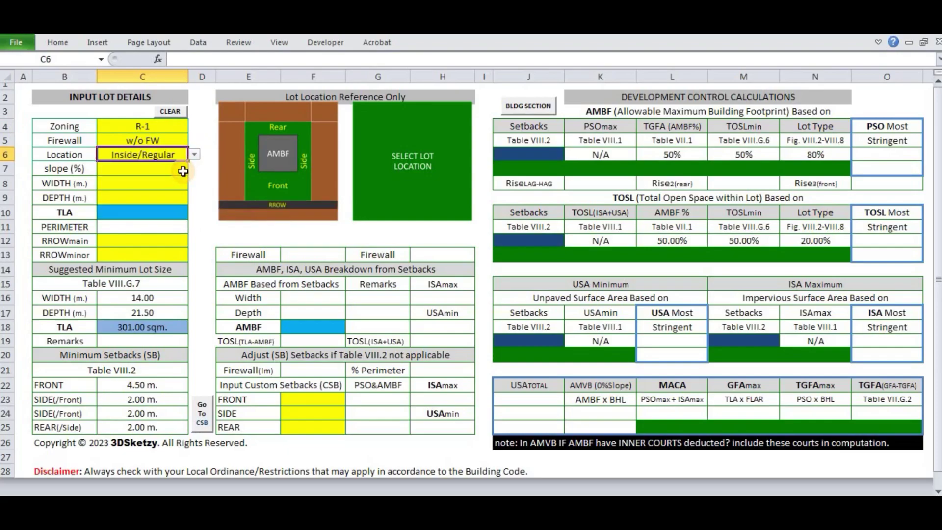
left_click(194, 156)
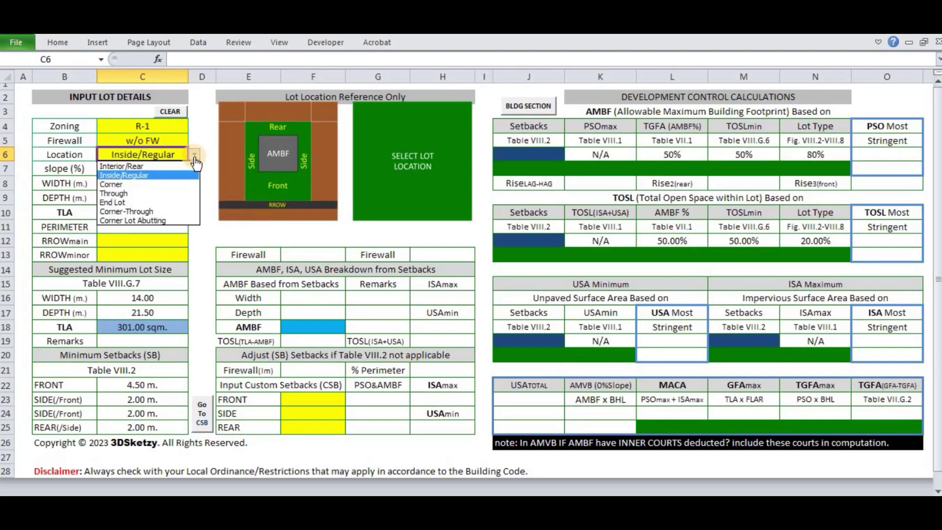
left_click(166, 182)
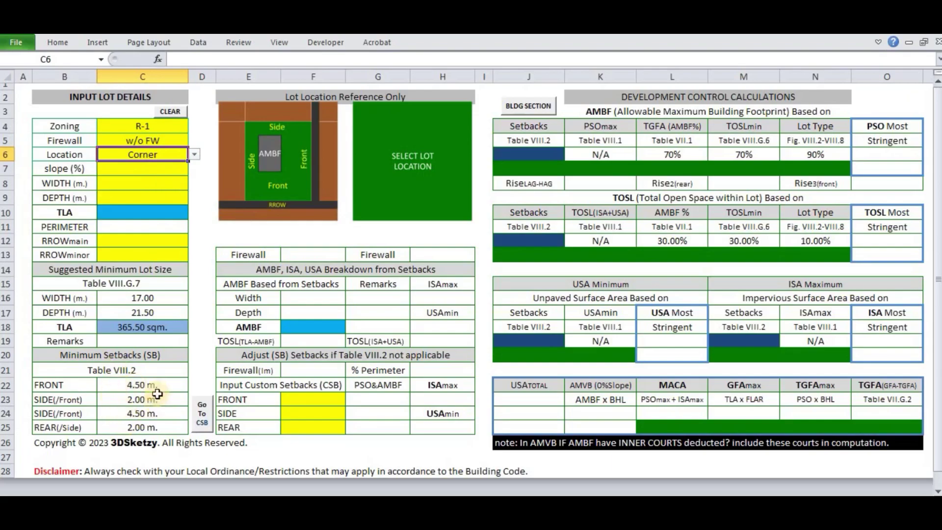
left_click(194, 154)
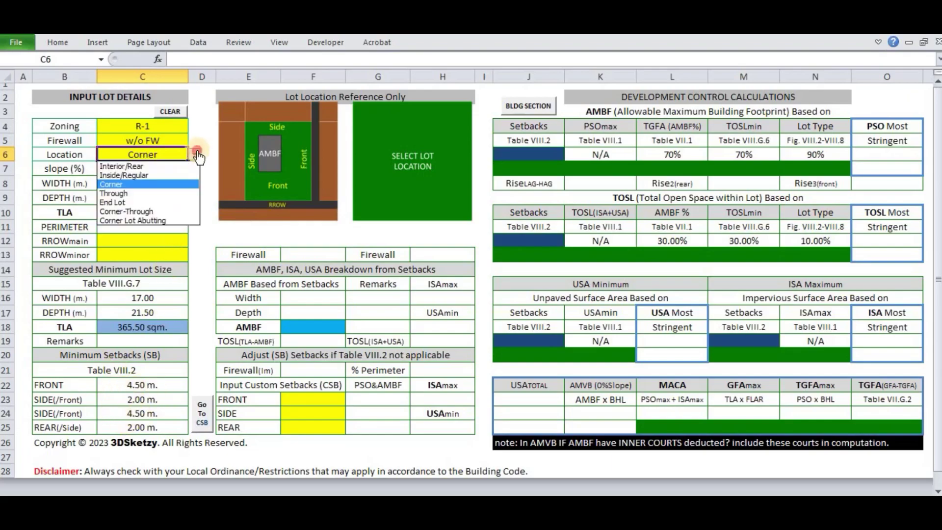
left_click(162, 194)
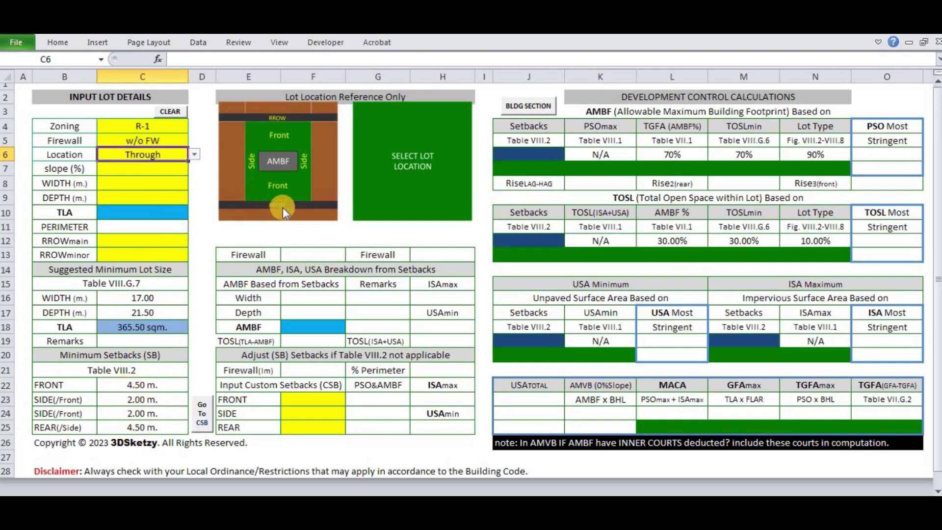
left_click(194, 154)
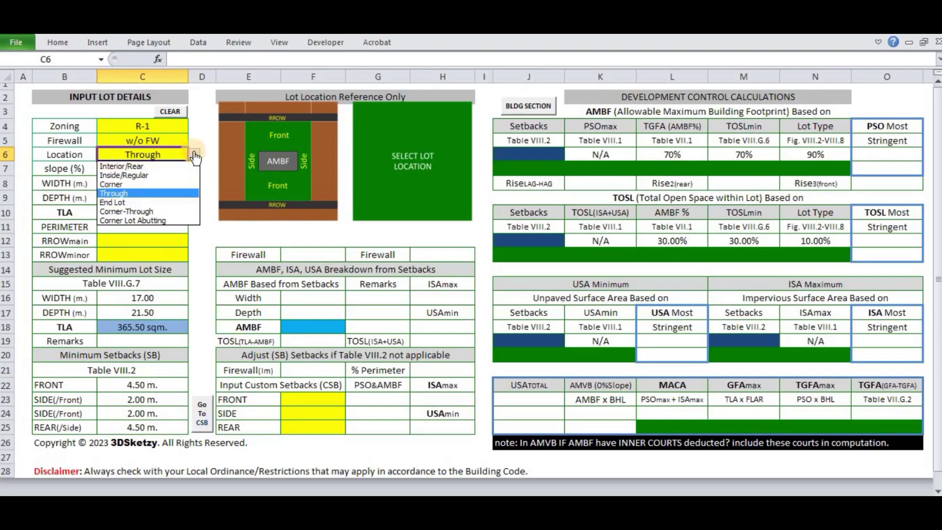
left_click(167, 202)
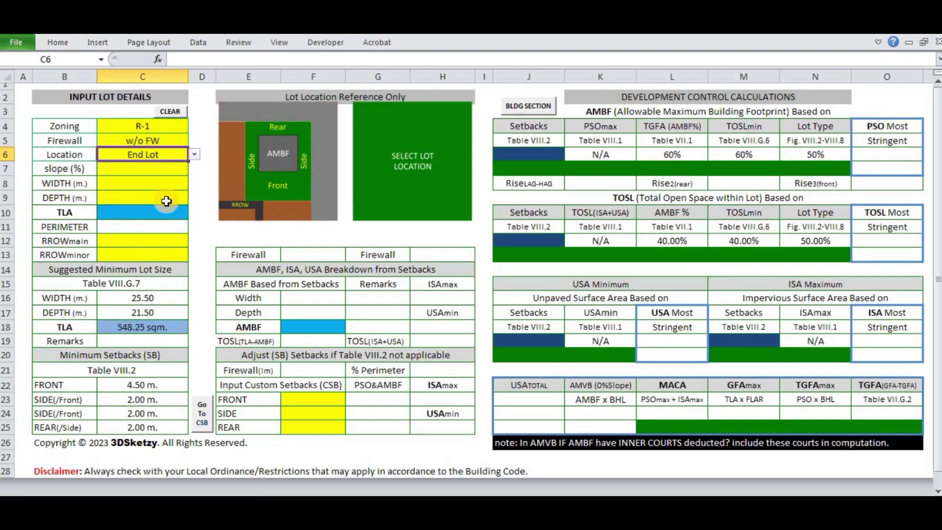
Step: Try Corner-Through and Corner Lot Abutting, then return Location to Interior/Rear
left_click(194, 154)
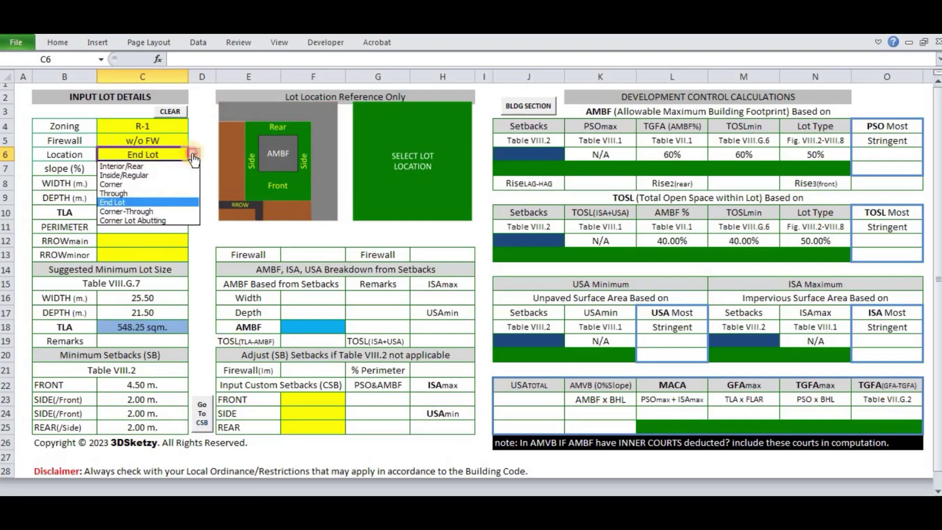
left_click(162, 212)
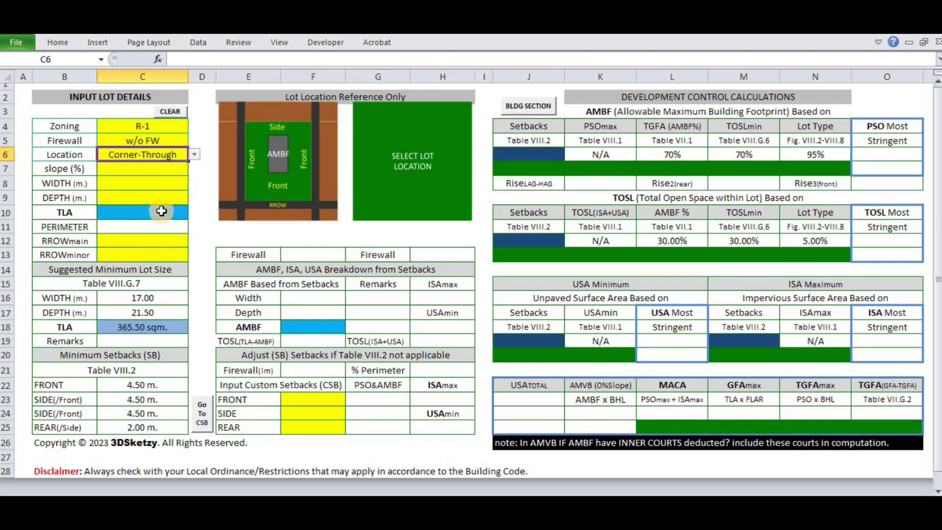
left_click(195, 154)
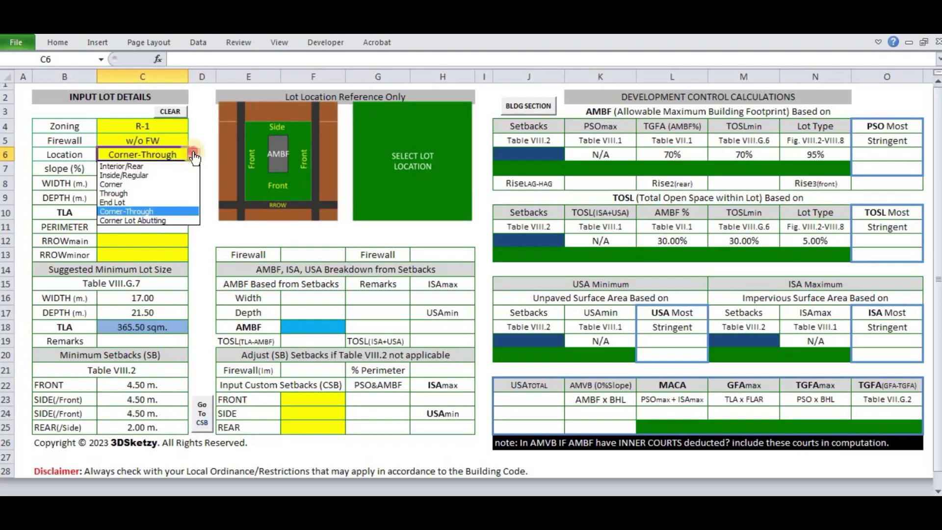
left_click(170, 220)
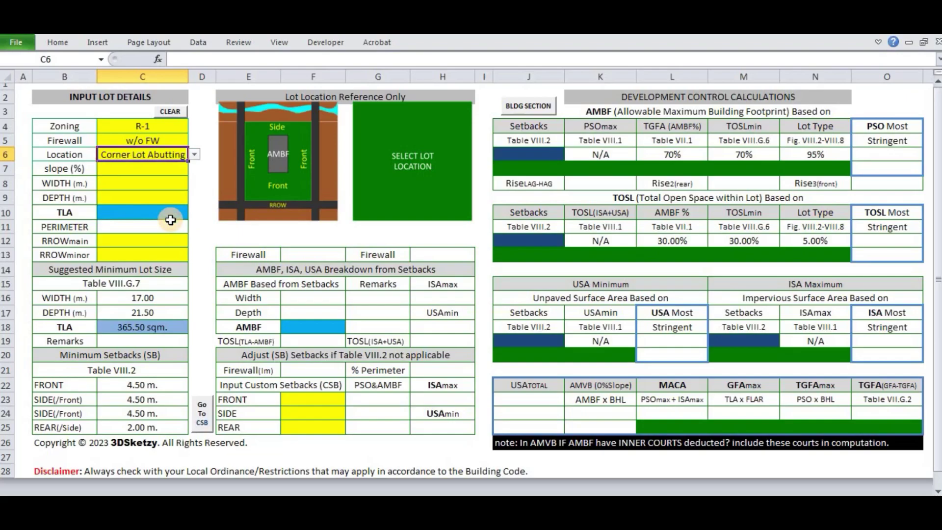
left_click(195, 154)
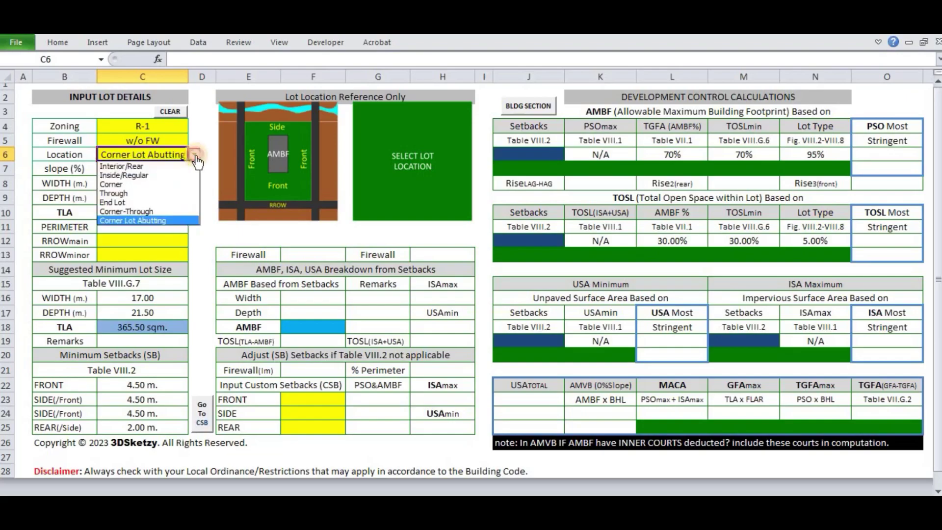
left_click(189, 166)
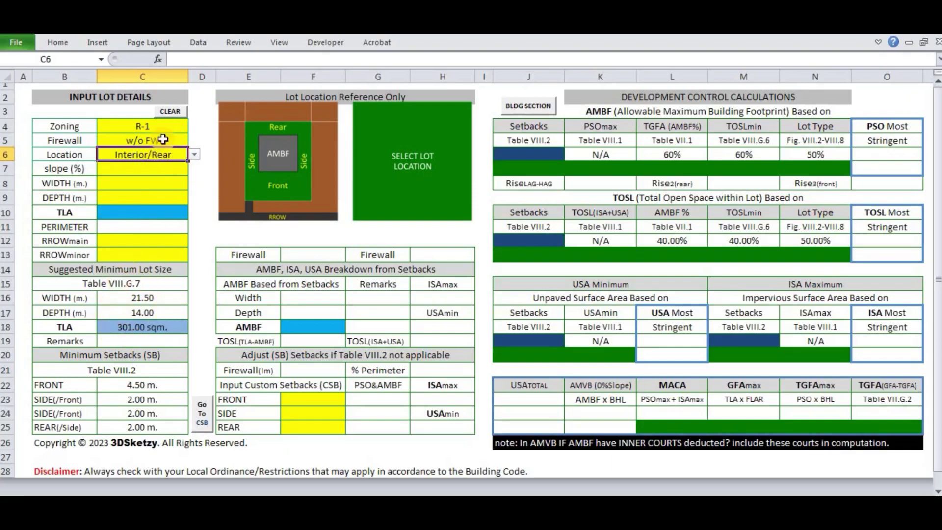
Step: Cycle the Zoning through R-2basic, R-2max, R-3max and R-4
left_click(173, 126)
left_click(194, 126)
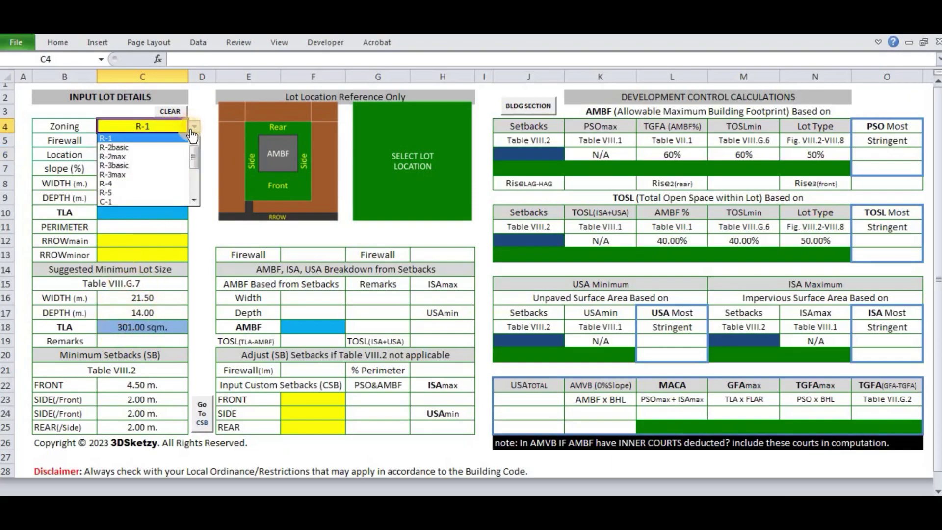
left_click(185, 148)
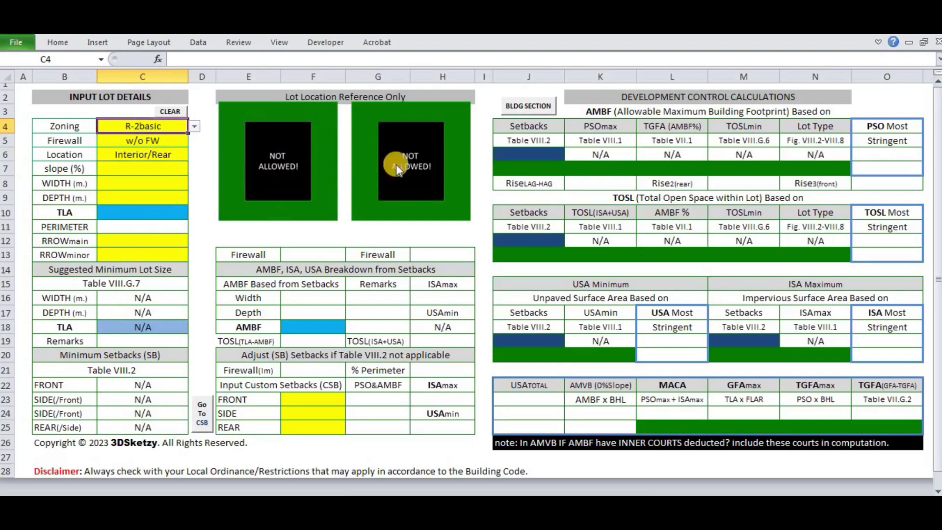
left_click(196, 127)
left_click(179, 148)
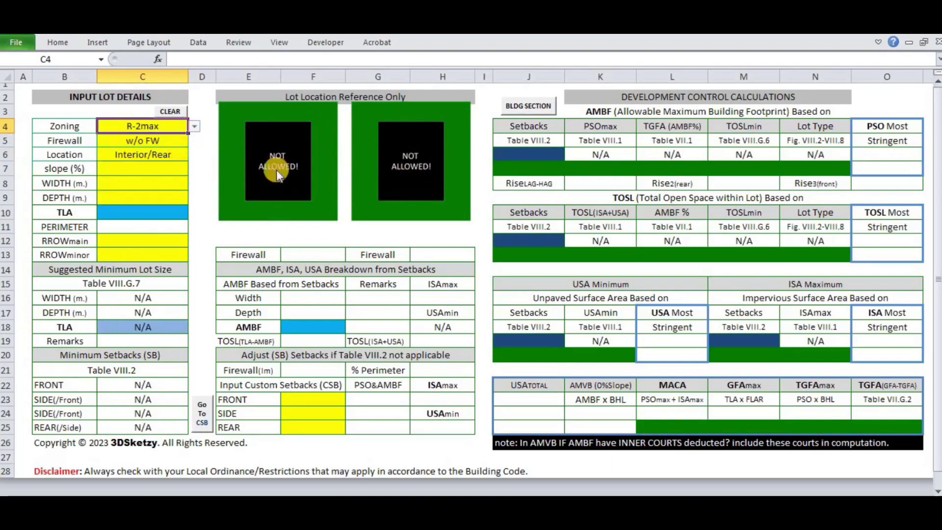
left_click(195, 126)
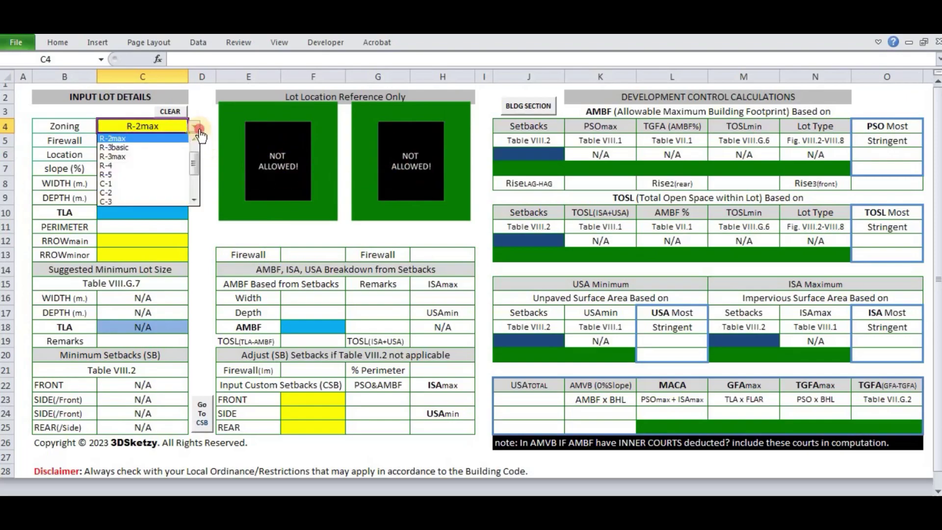
left_click(171, 157)
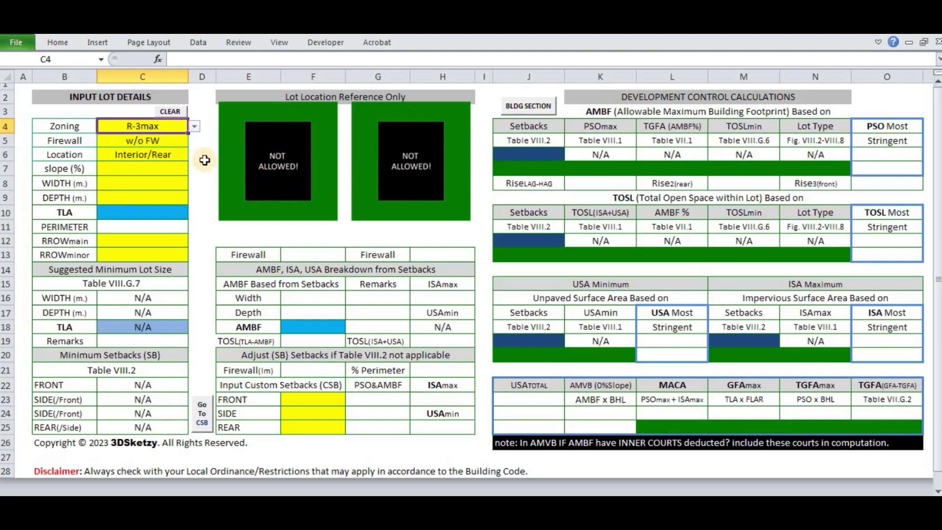
left_click(195, 126)
left_click(175, 151)
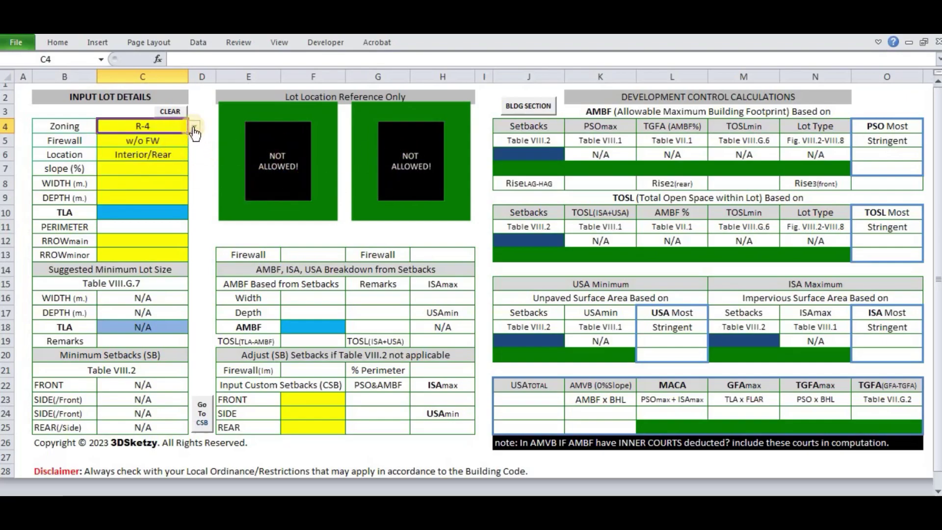
Step: Continue the Zoning through R-5, C-1 and C-2, ending on Institutional
left_click(195, 126)
left_click(176, 147)
left_click(195, 128)
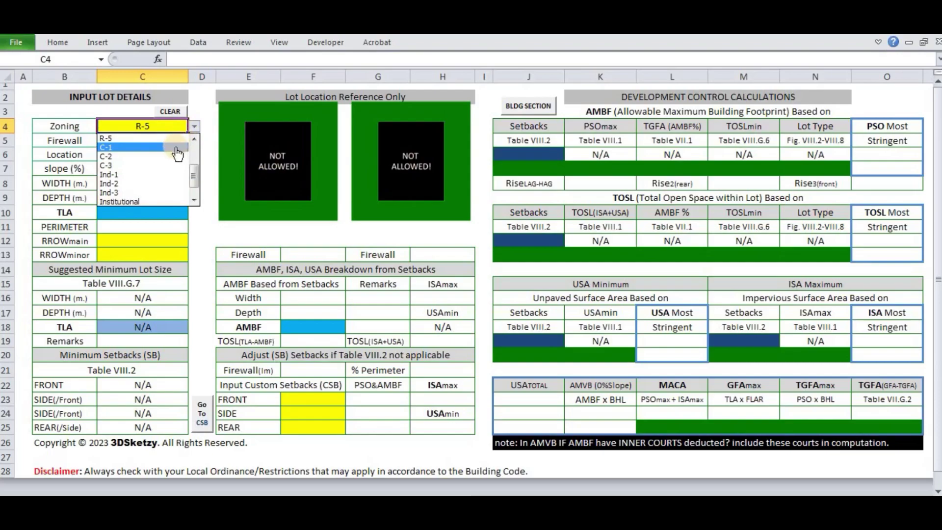
left_click(176, 148)
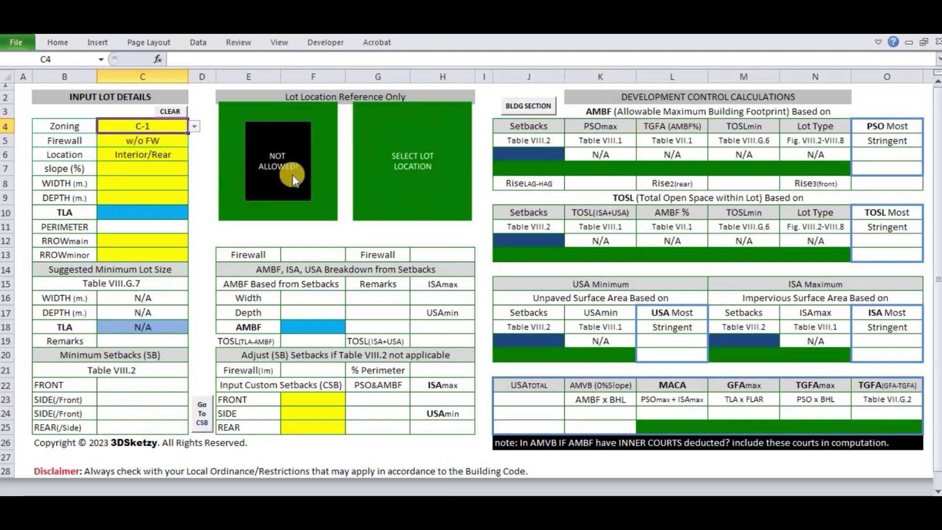
left_click(195, 127)
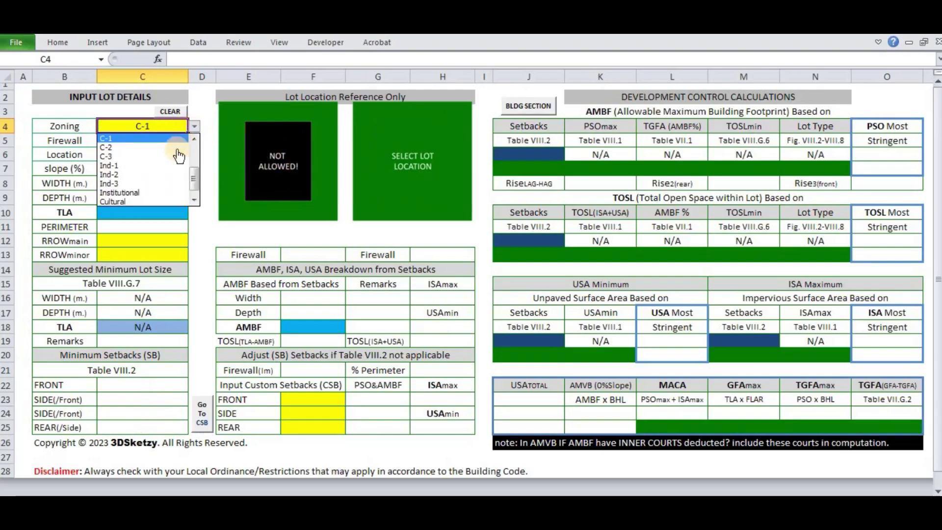
left_click(169, 152)
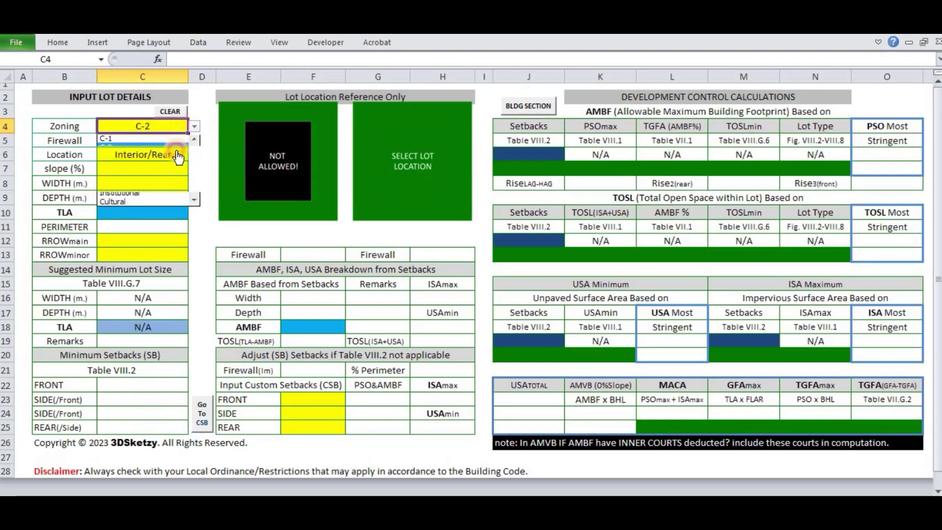
left_click(195, 126)
left_click(157, 184)
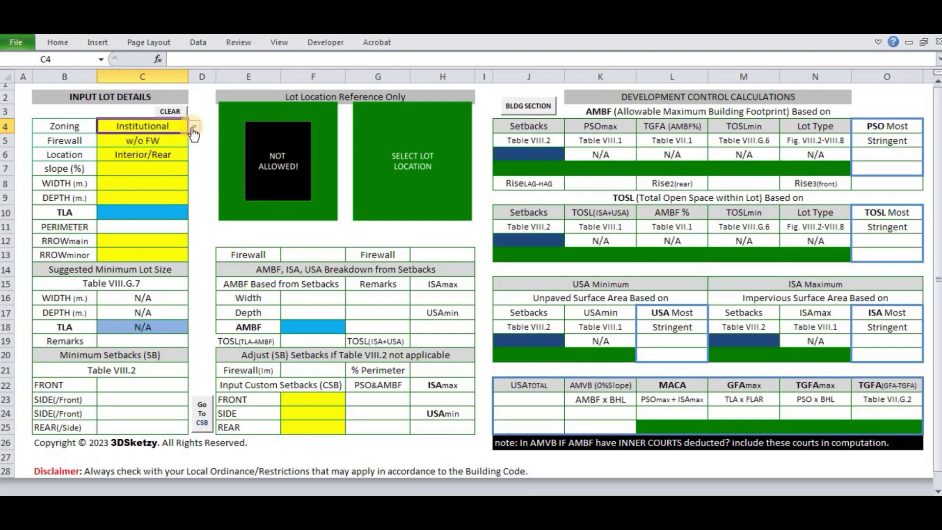
Step: Set the Institutional lot's Location to Inside/Regular
left_click(173, 155)
left_click(195, 155)
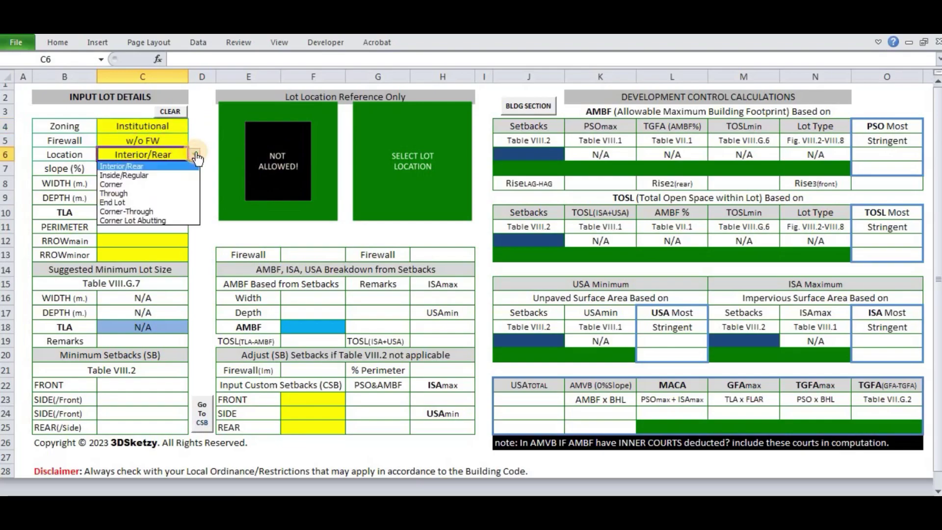
left_click(161, 174)
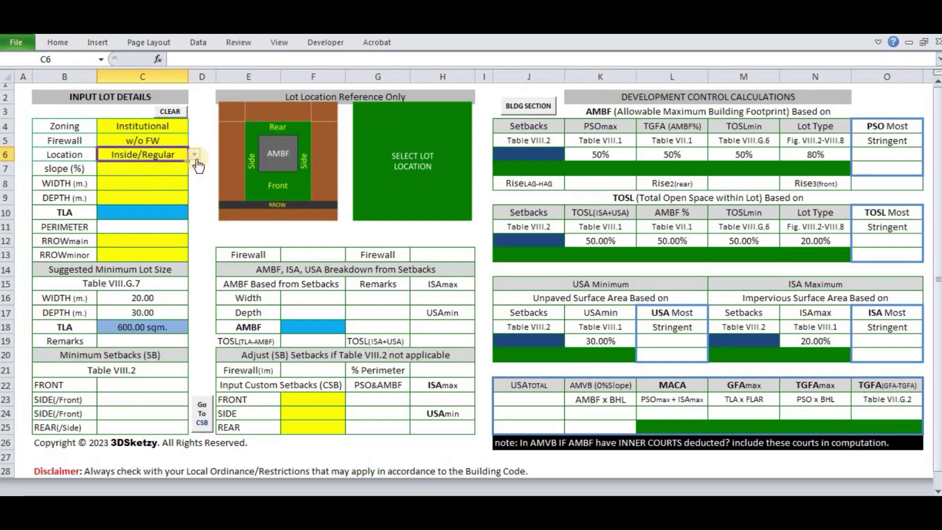
left_click(171, 124)
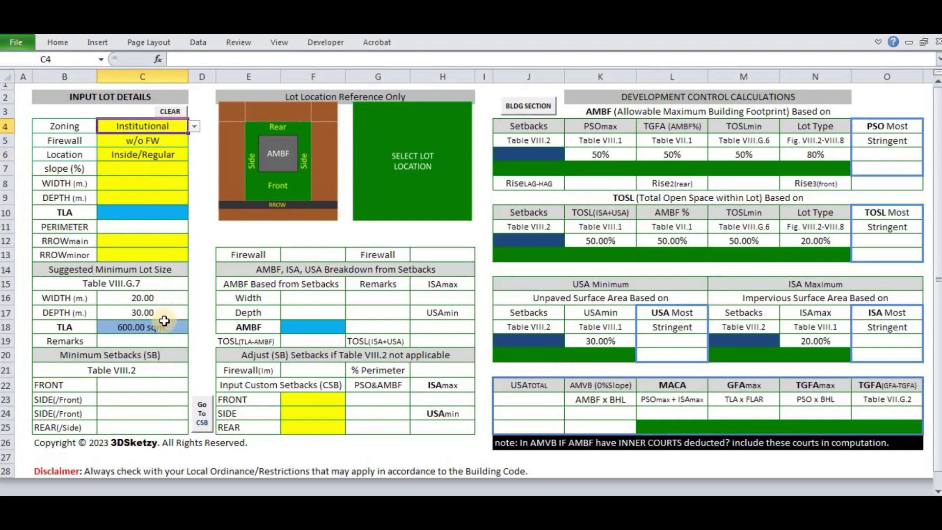
left_click(153, 243)
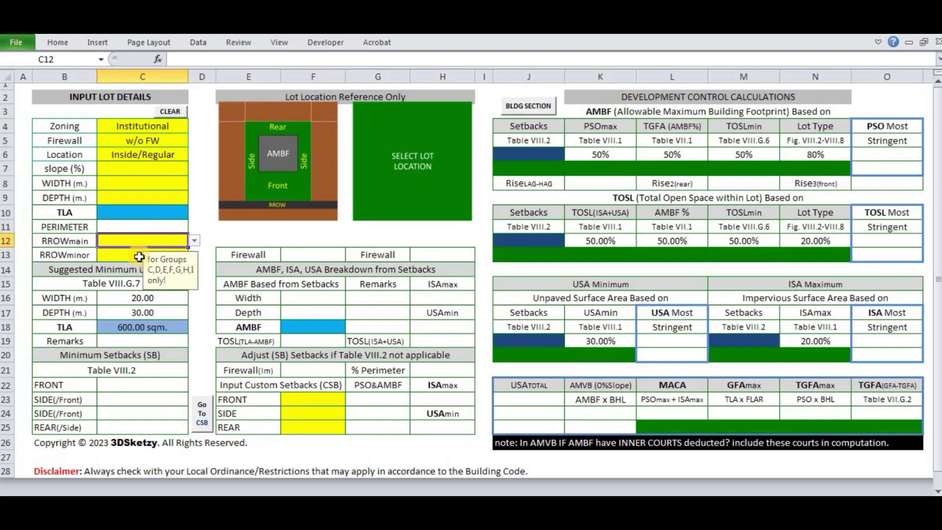
Step: Cycle the main road width through 30 & above, 25 to 29, 20 to 24, 10 to 19, ending at Below 10
left_click(194, 240)
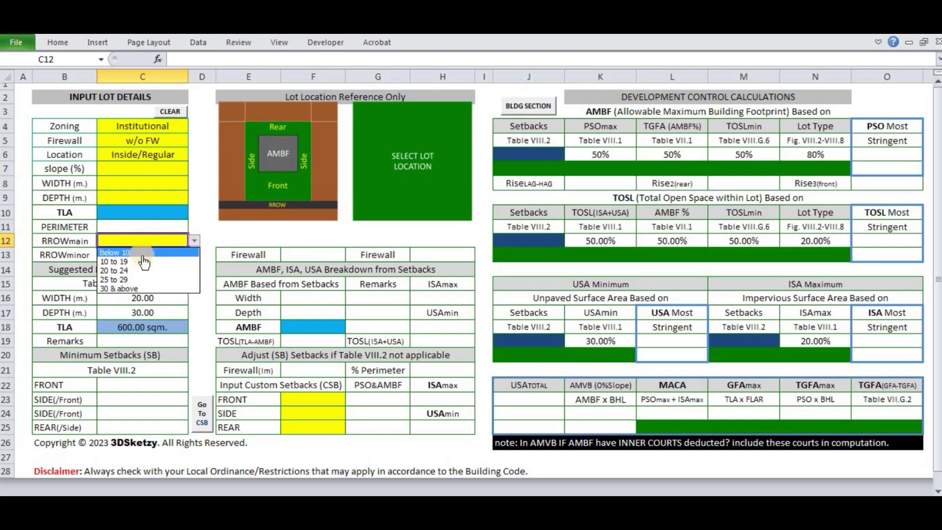
left_click(127, 288)
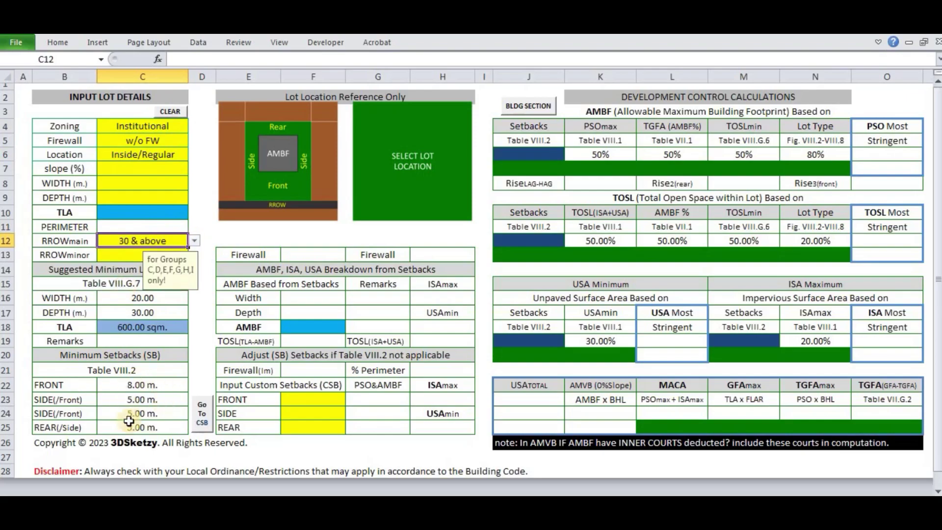
left_click(194, 240)
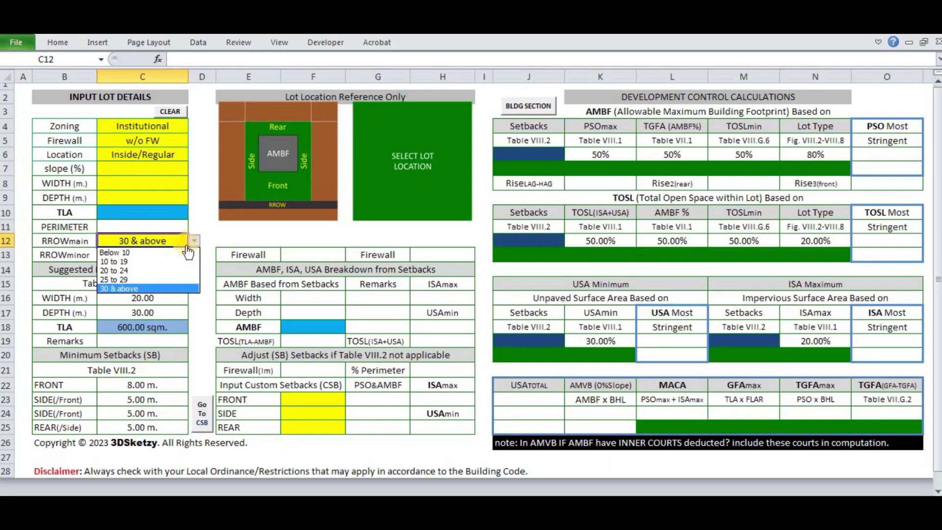
left_click(162, 284)
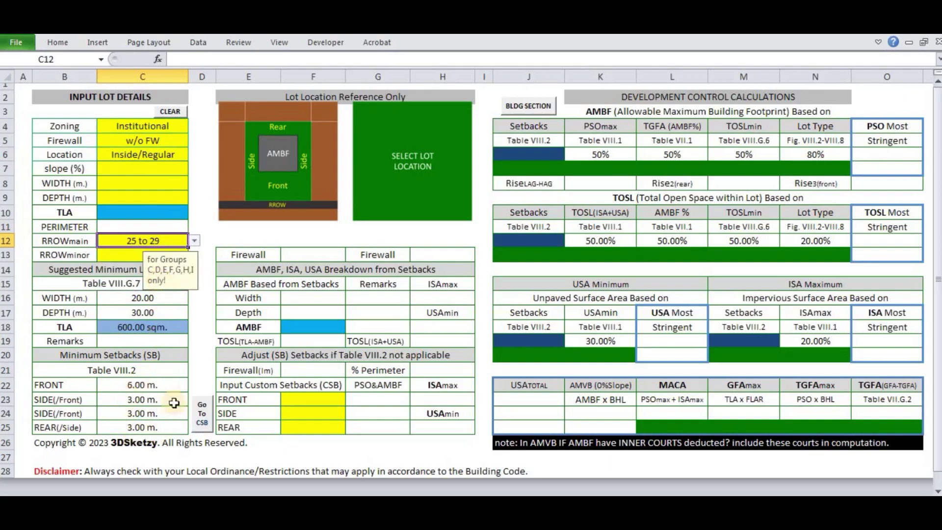
left_click(195, 242)
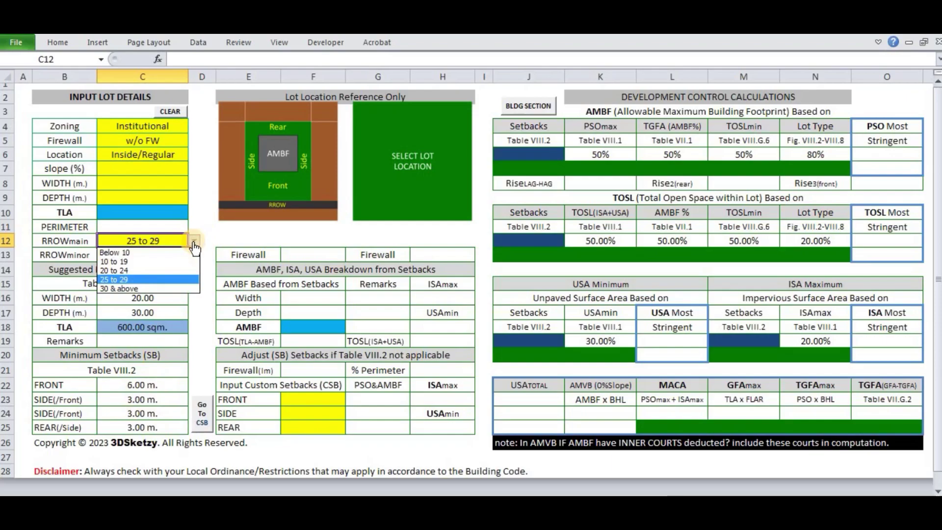
left_click(148, 271)
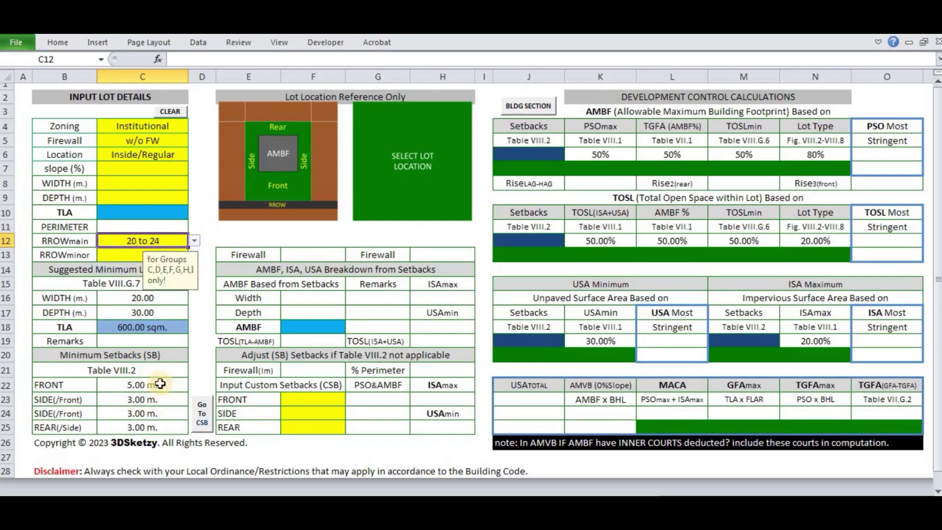
left_click(195, 241)
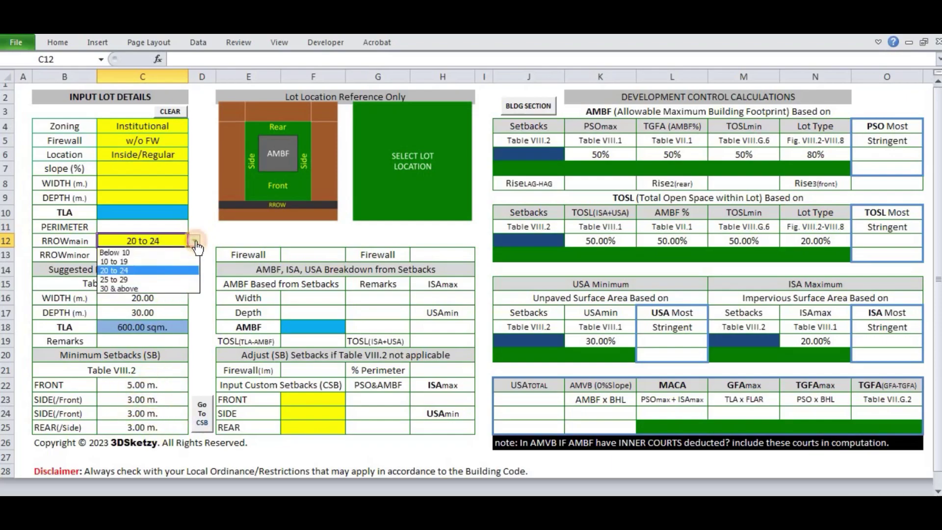
left_click(168, 262)
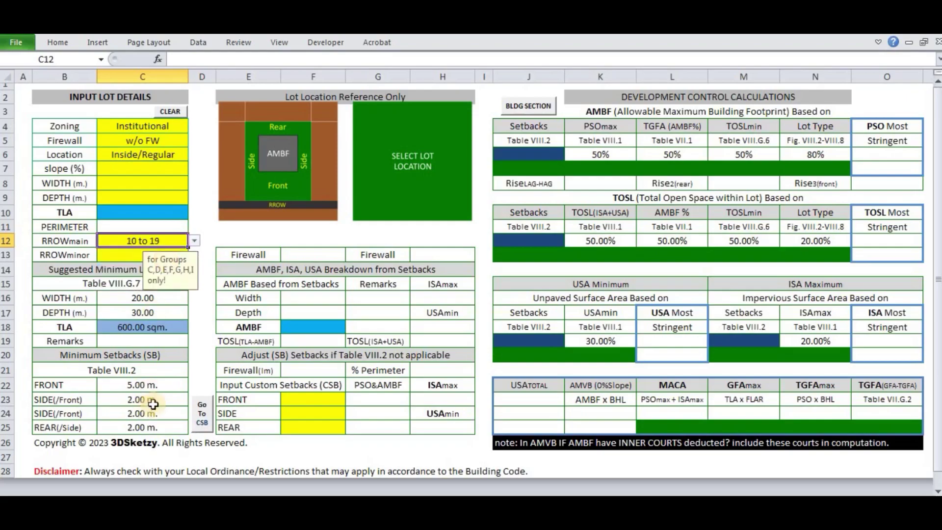
left_click(195, 241)
left_click(180, 253)
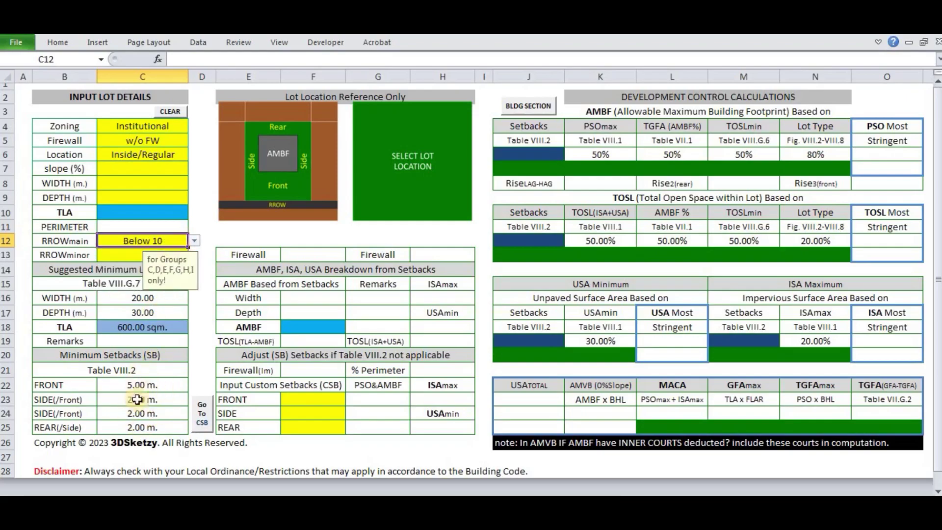
Step: Change the Zoning to C-2 and the Location to Through
left_click(168, 129)
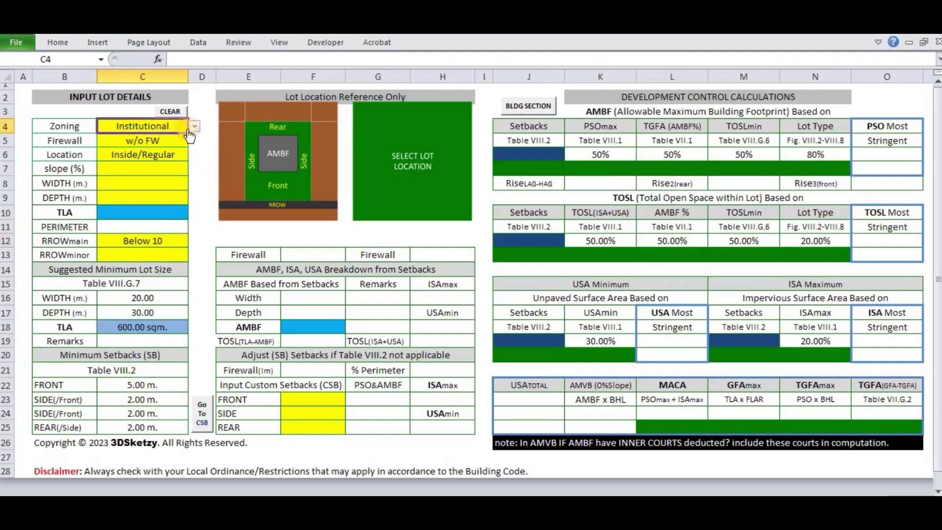
left_click(195, 126)
scroll(199, 188, "up", 1)
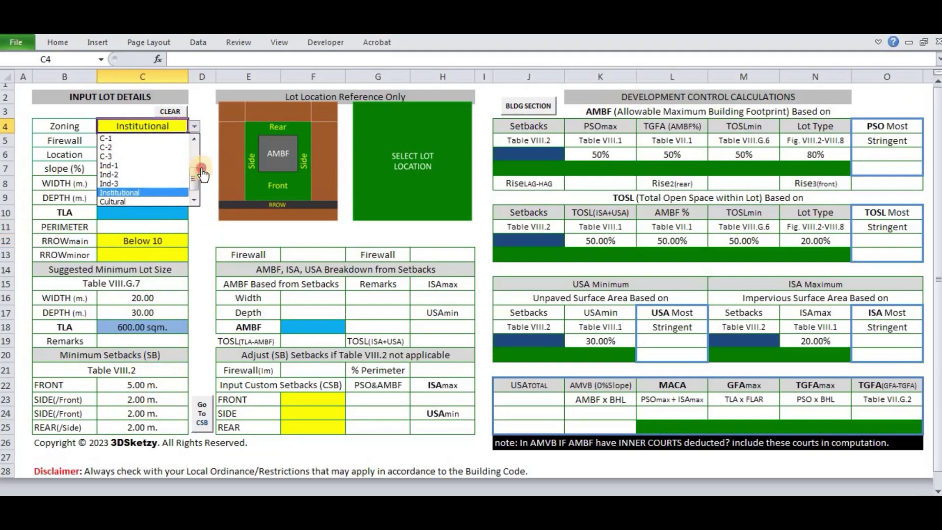
left_click(161, 148)
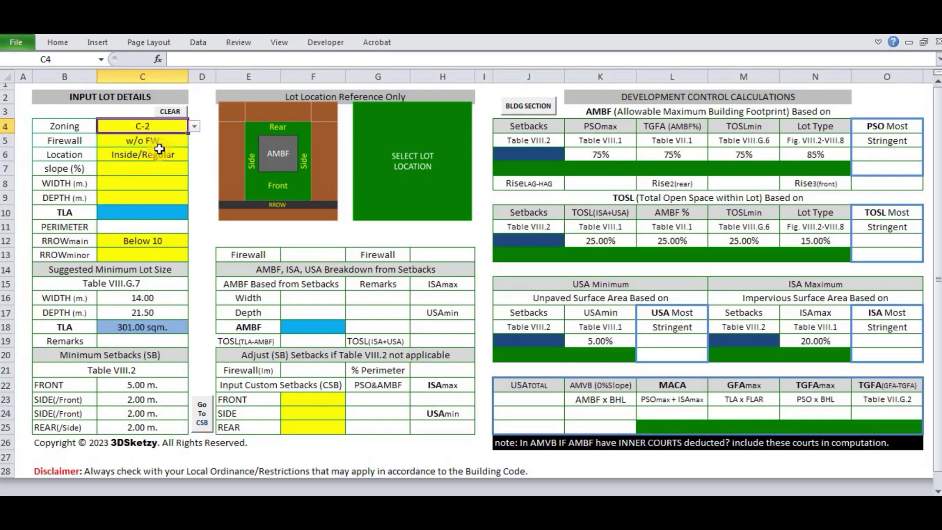
left_click(180, 155)
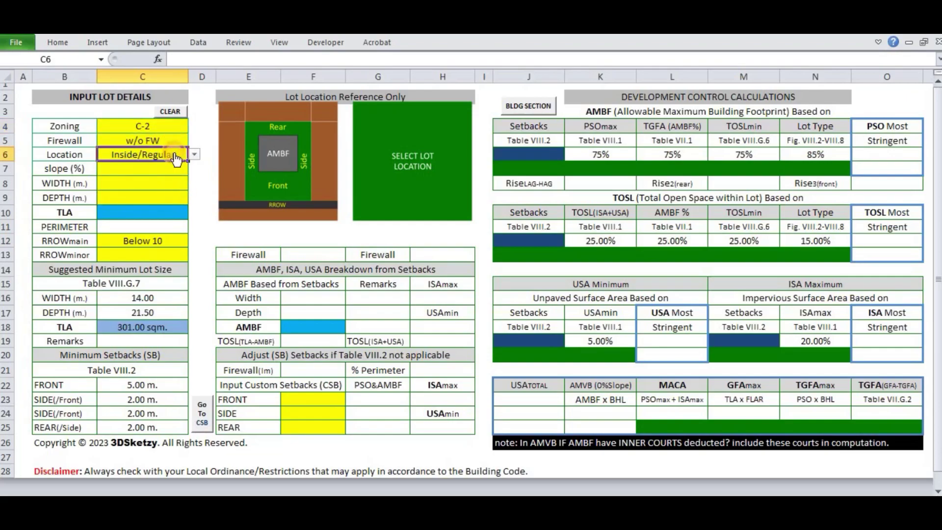
left_click(194, 155)
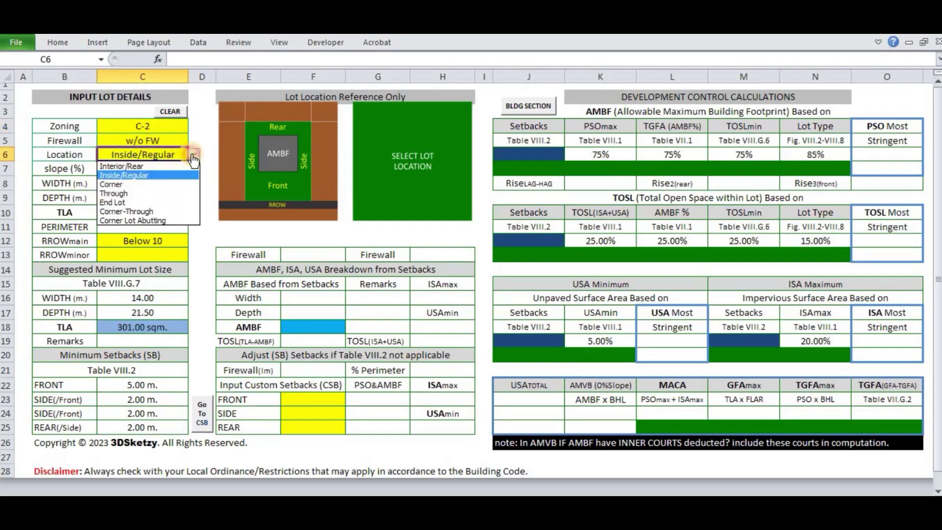
left_click(126, 192)
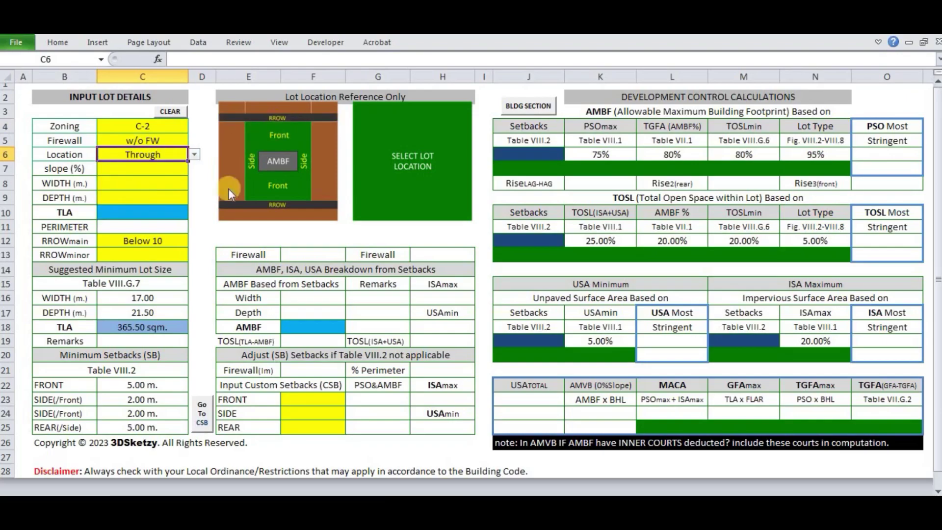
Step: Set main road width to 25 to 29 and minor road width to 10 to 19, keeping C-2
left_click(165, 242)
left_click(193, 242)
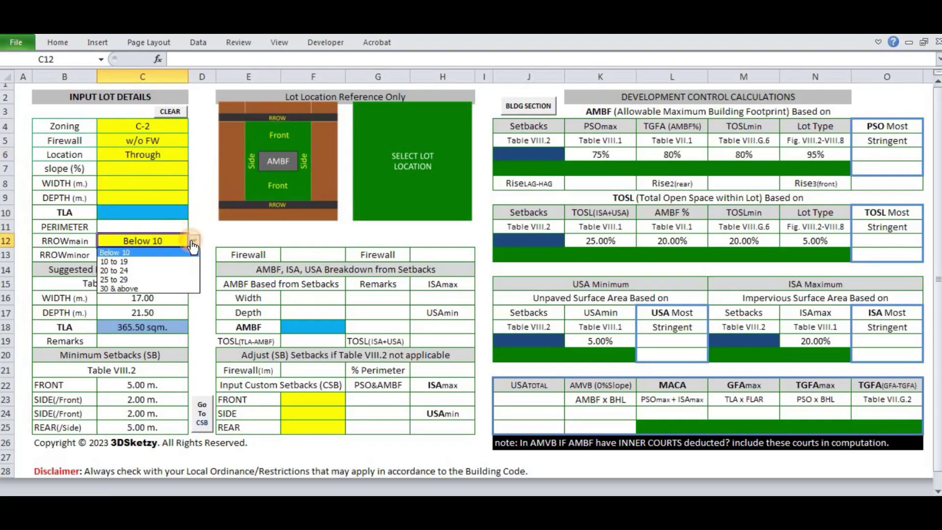
left_click(157, 280)
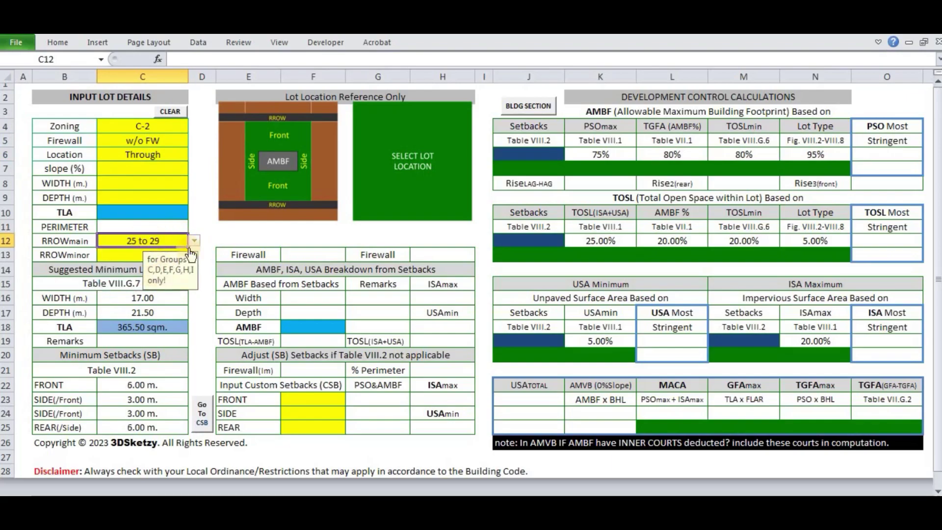
left_click(136, 254)
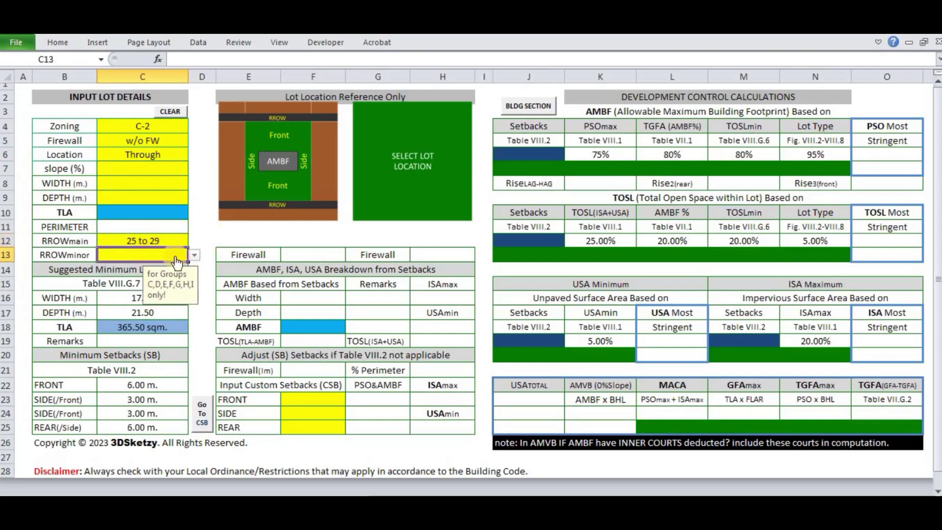
left_click(194, 255)
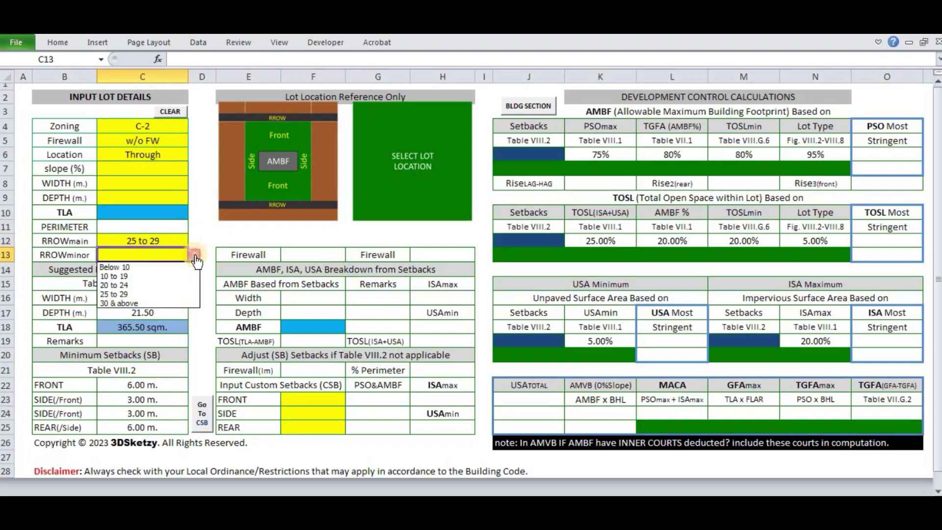
left_click(167, 277)
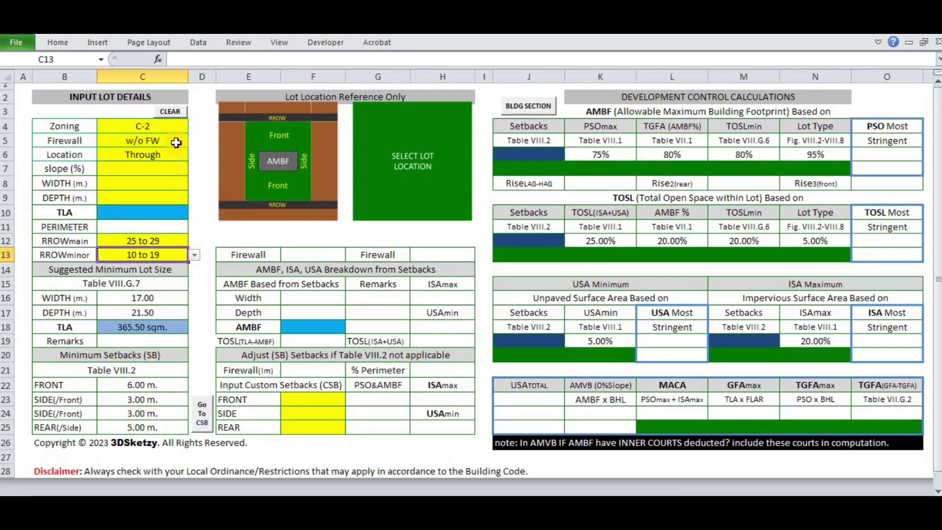
left_click(170, 127)
left_click(195, 129)
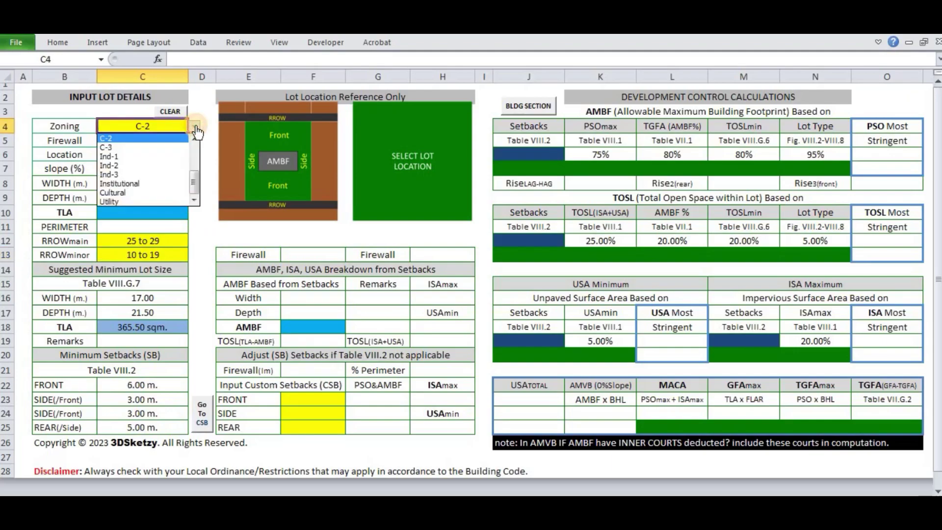
scroll(194, 182, "up", 3)
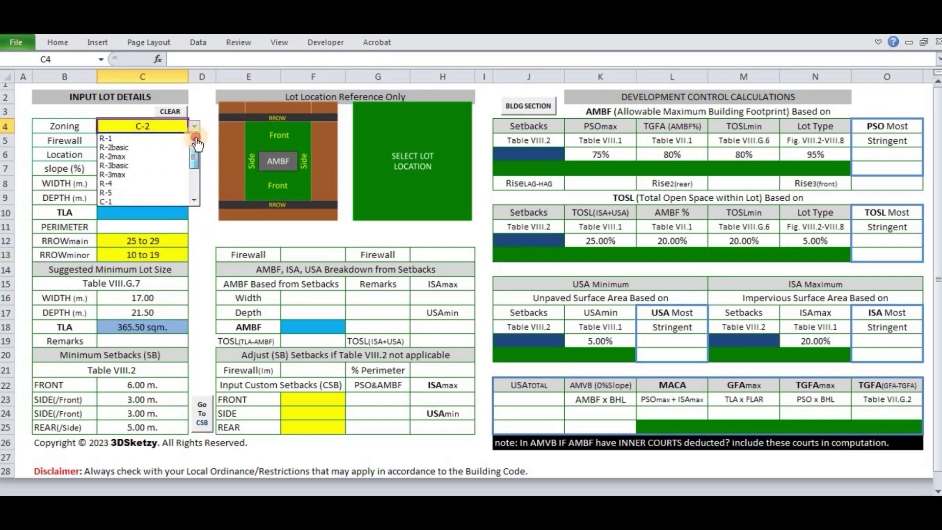
left_click(167, 239)
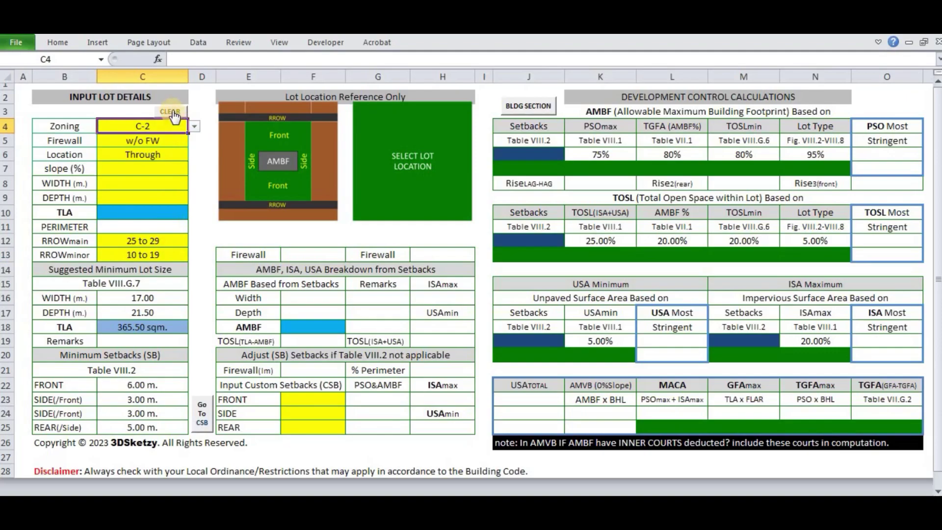
Step: Clear the form and set the Zoning to R-2basic
left_click(170, 110)
left_click(194, 128)
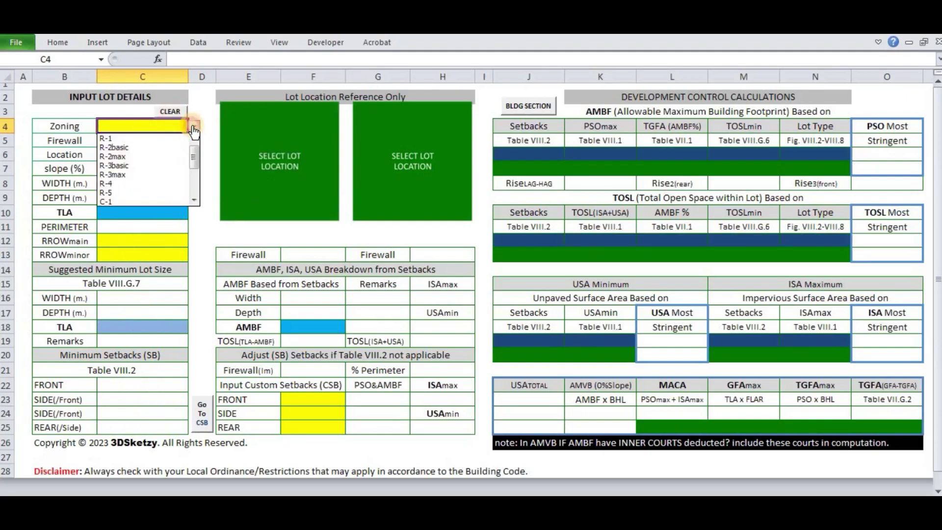
left_click(169, 147)
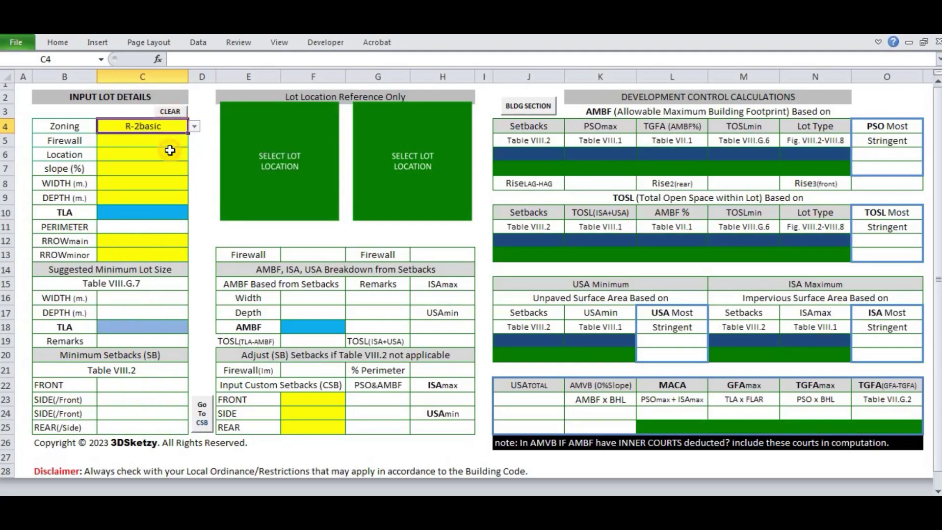
Step: Set Firewall to w/ FW after trying w/o FW, and Location to Inside/Regular
left_click(174, 142)
left_click(191, 141)
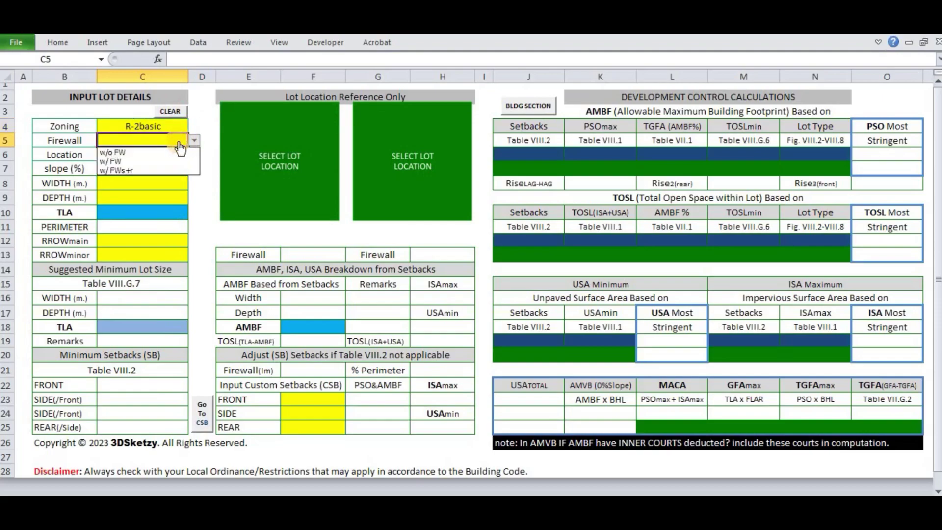
left_click(130, 152)
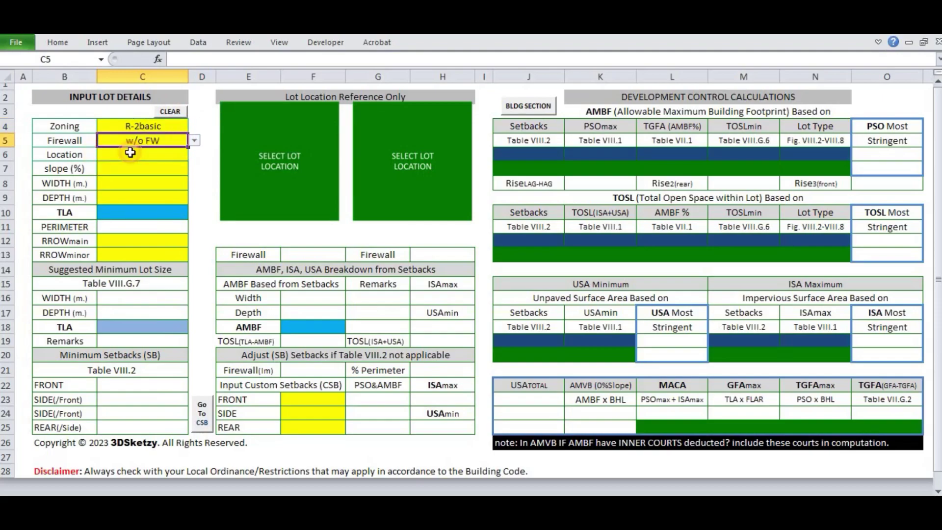
left_click(194, 143)
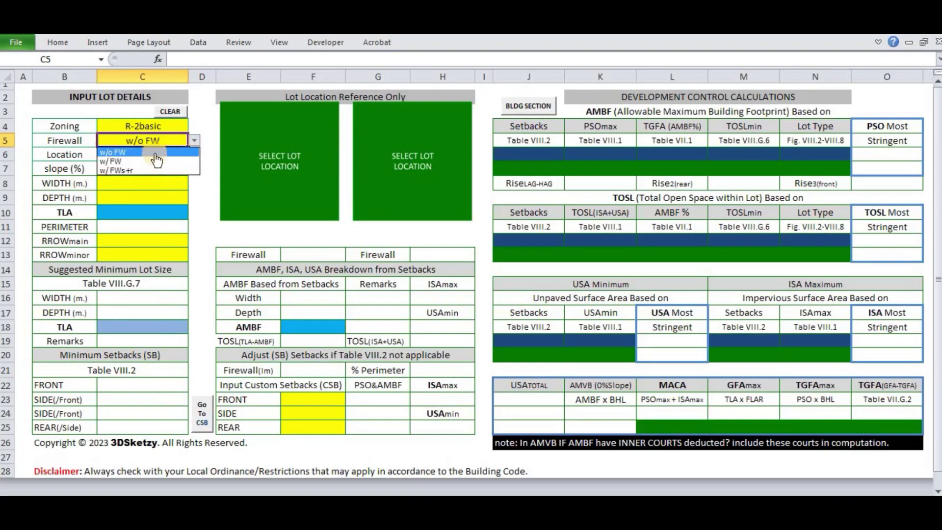
left_click(136, 162)
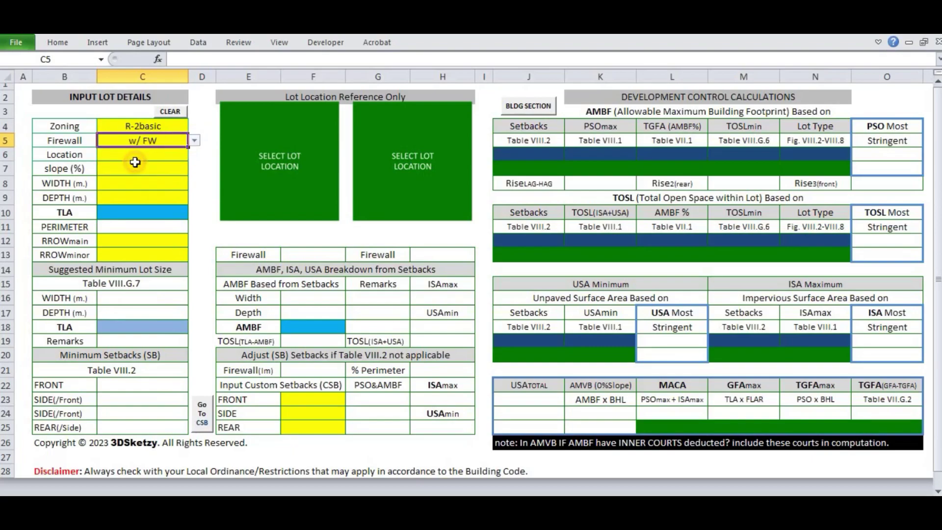
left_click(165, 155)
left_click(194, 155)
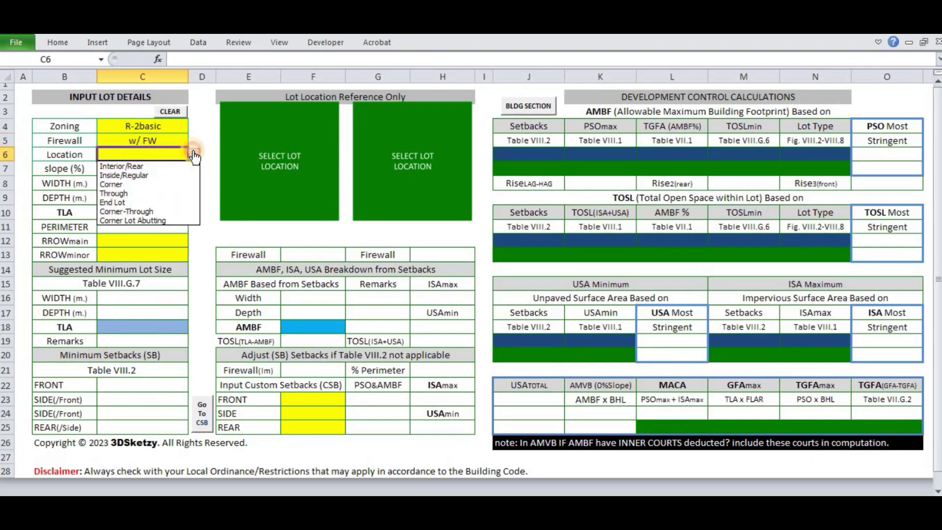
left_click(156, 175)
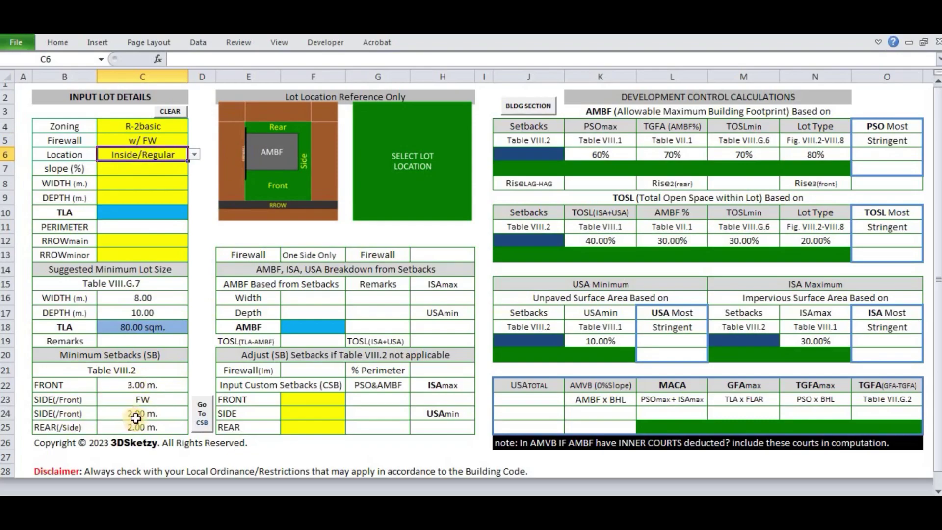
left_click(172, 139)
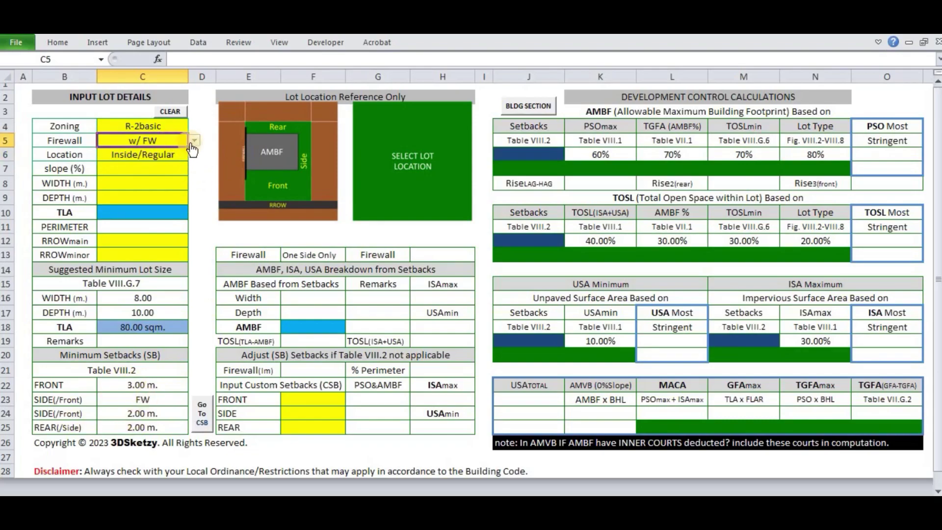
left_click(194, 141)
left_click(169, 170)
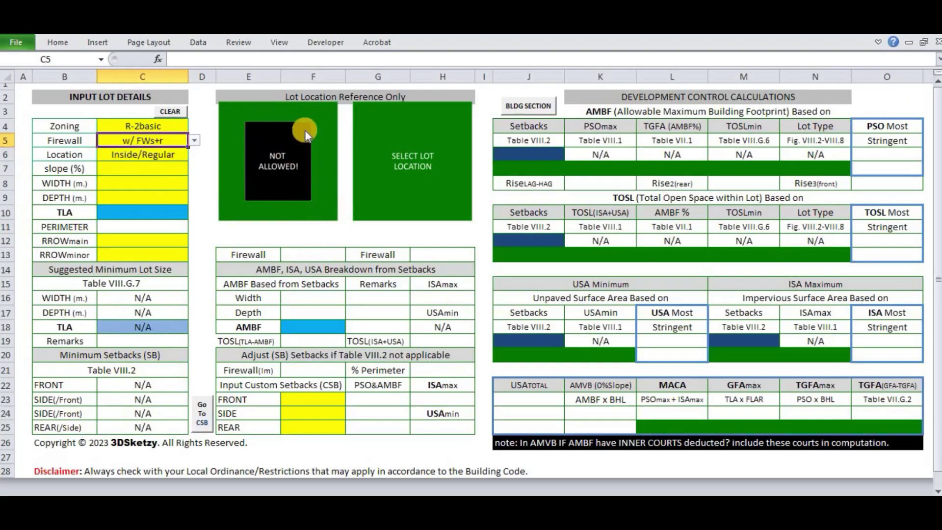
left_click(194, 141)
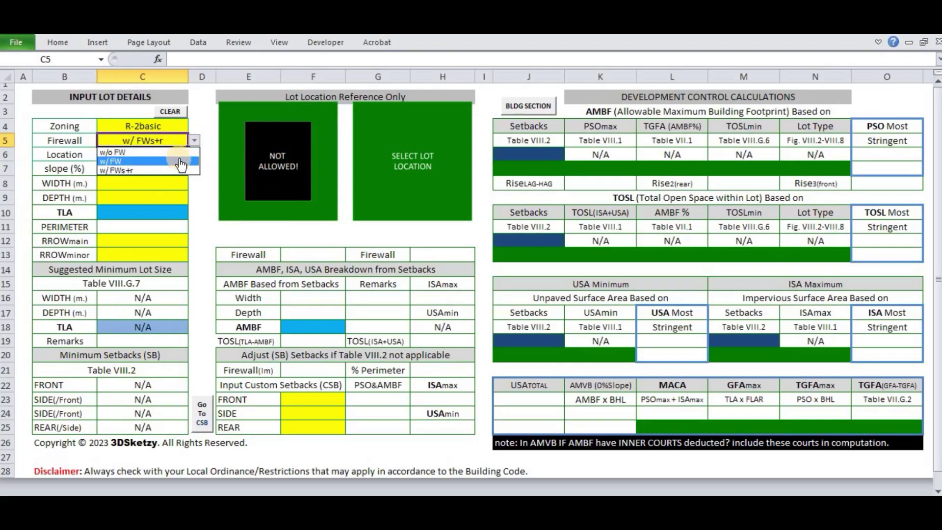
left_click(178, 159)
left_click(195, 142)
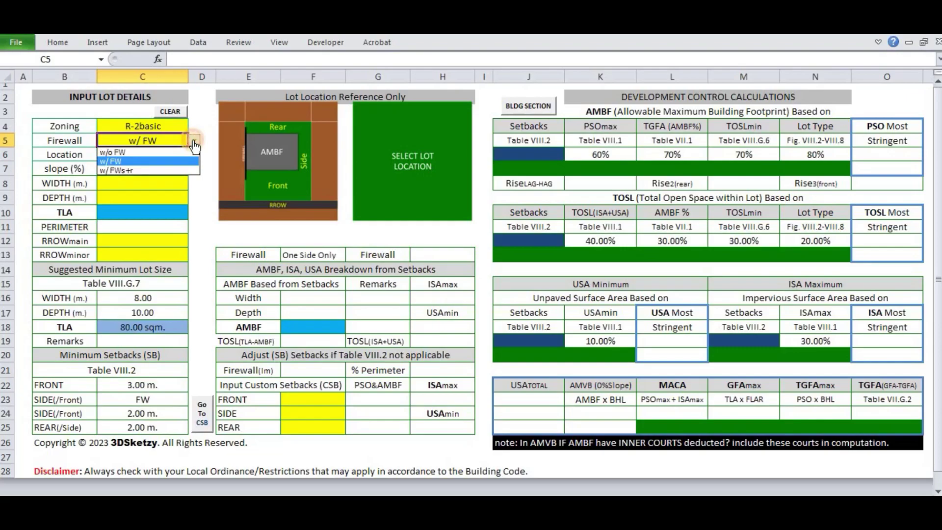
left_click(186, 157)
left_click(185, 156)
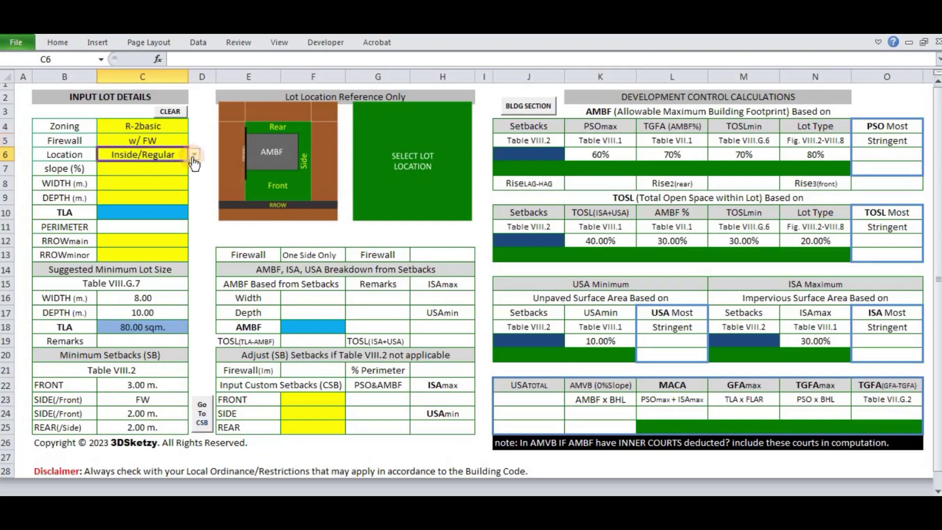
left_click(195, 154)
left_click(165, 185)
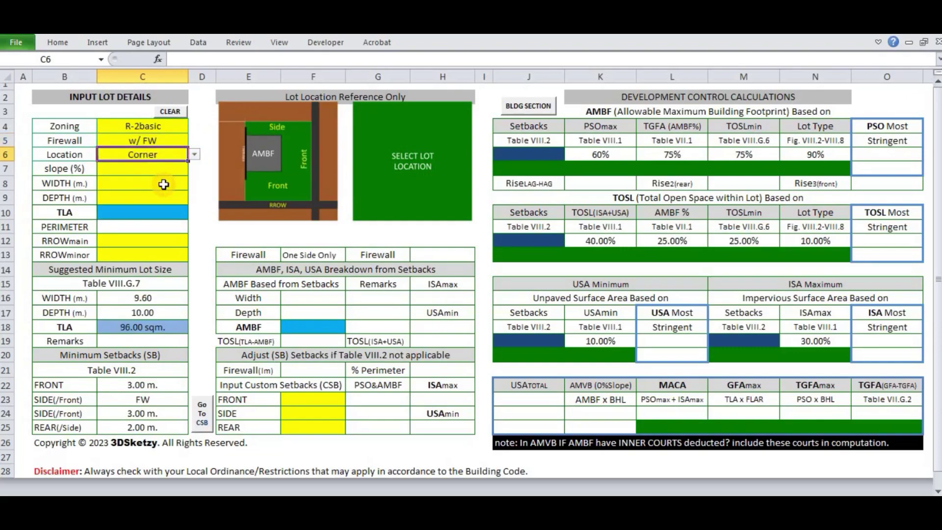
left_click(195, 155)
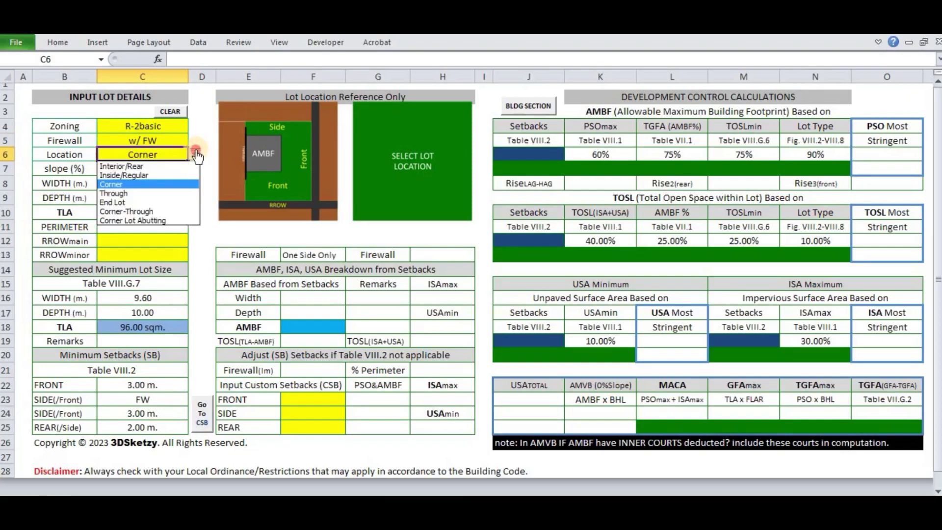
left_click(171, 194)
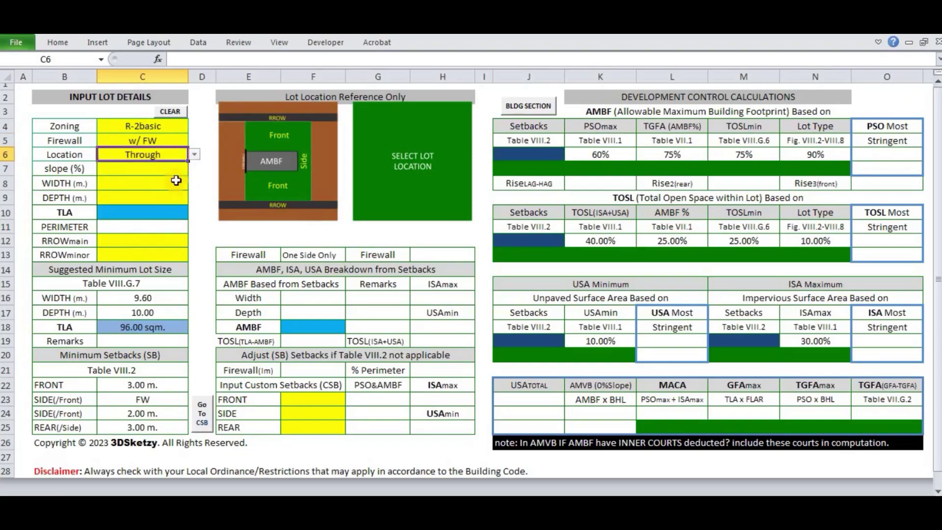
left_click(194, 155)
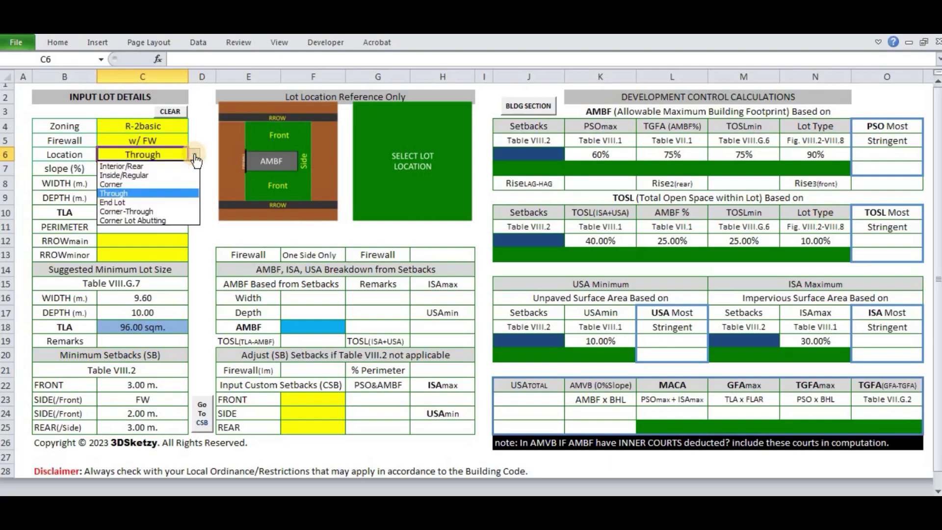
left_click(171, 203)
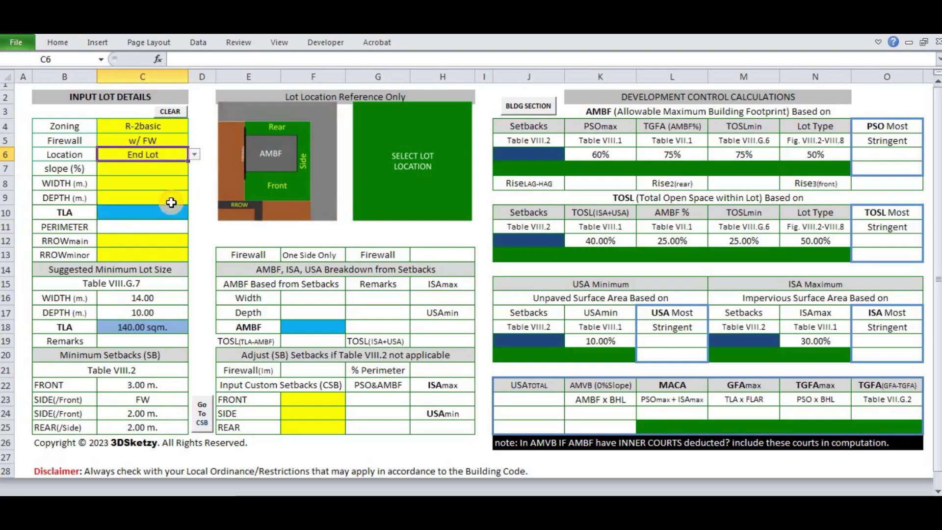
left_click(195, 154)
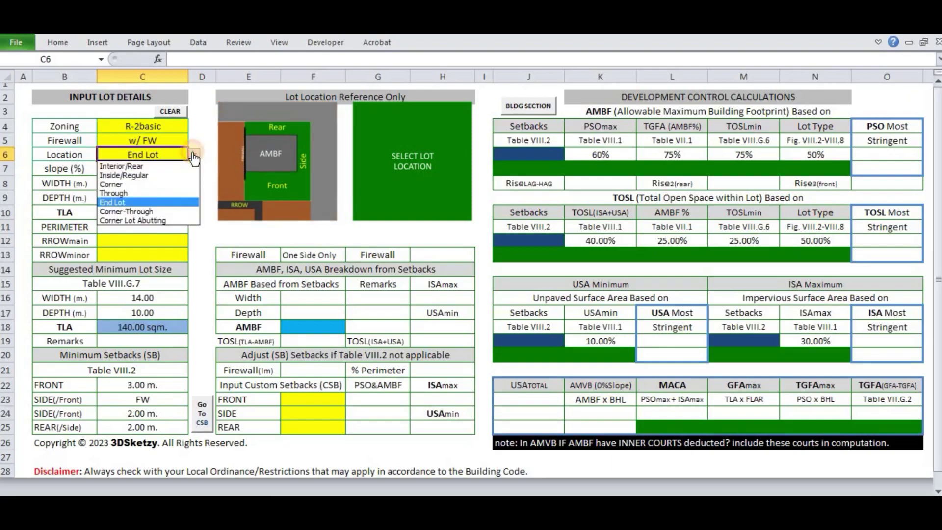
left_click(172, 212)
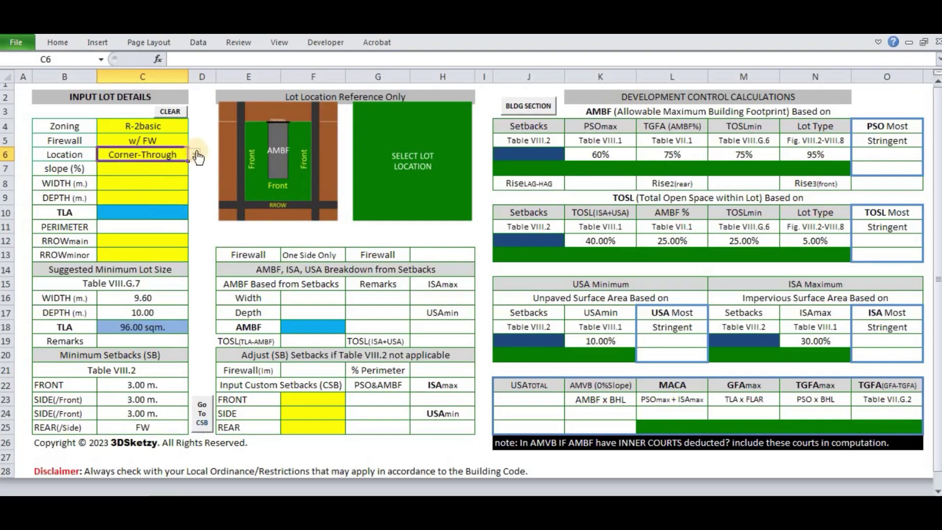
left_click(195, 154)
left_click(179, 183)
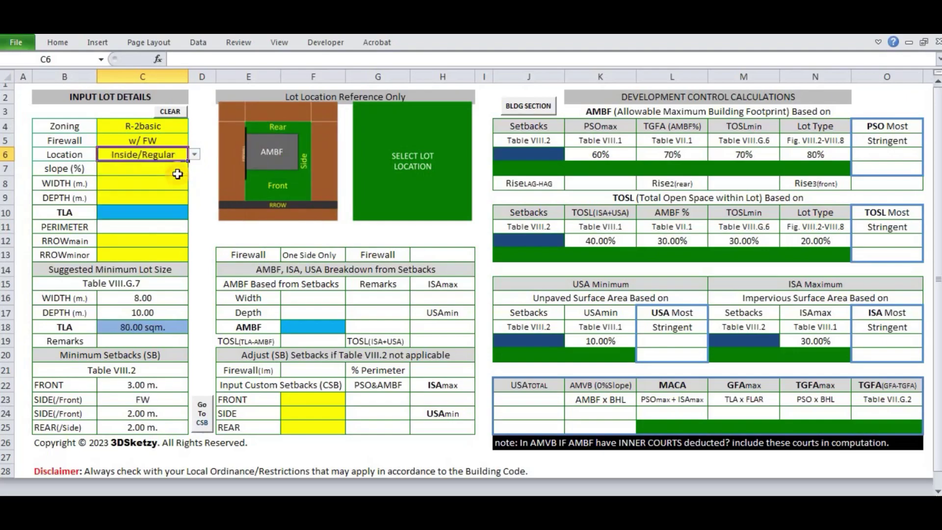
Step: Change the Zoning to R-3basic
left_click(179, 126)
left_click(195, 130)
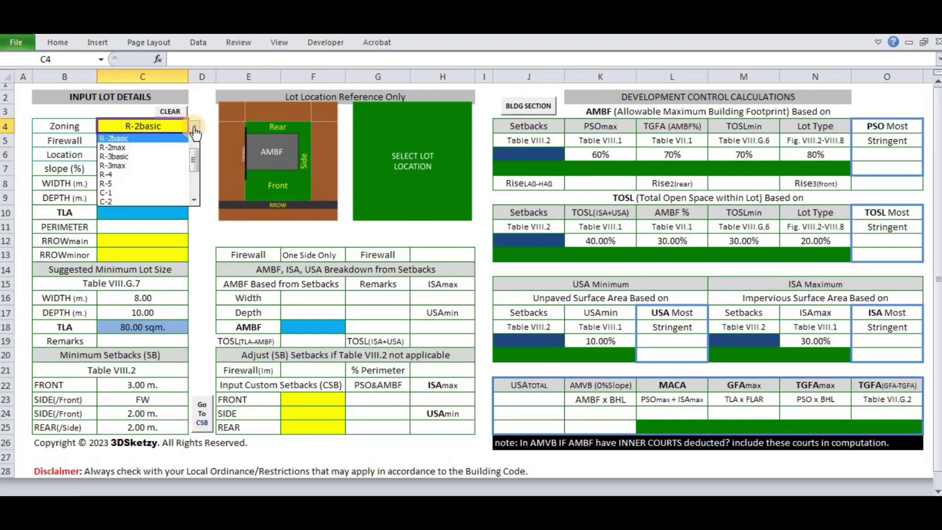
left_click(167, 157)
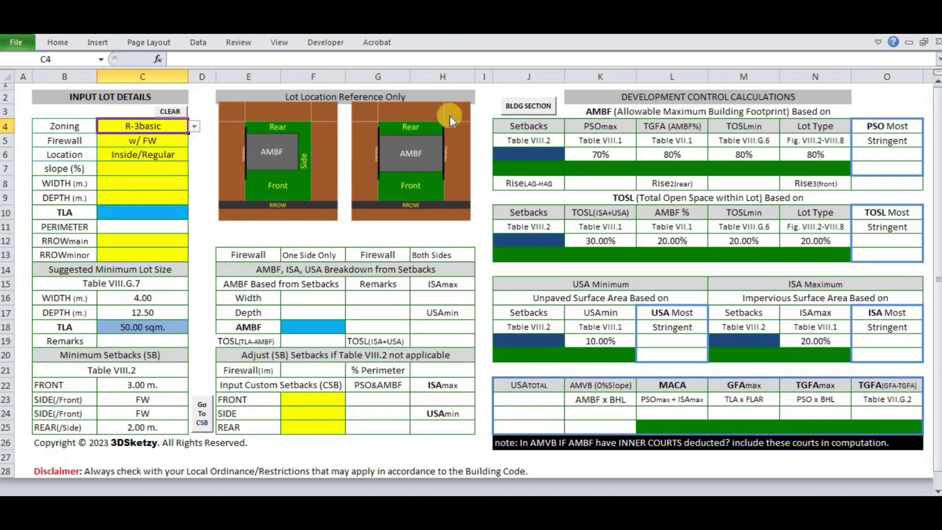
Step: Try Firewall w/ FWs+r, then set it back to w/ FW
left_click(157, 144)
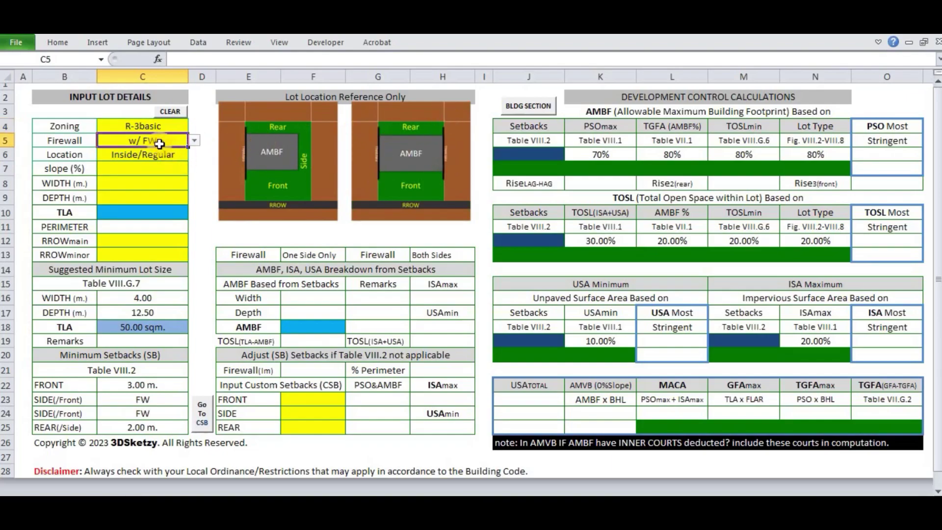
left_click(195, 141)
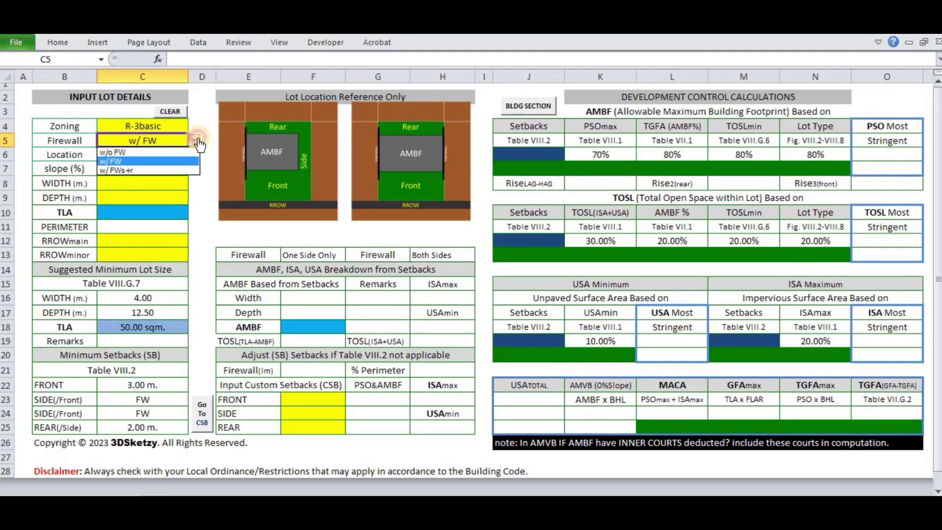
left_click(141, 170)
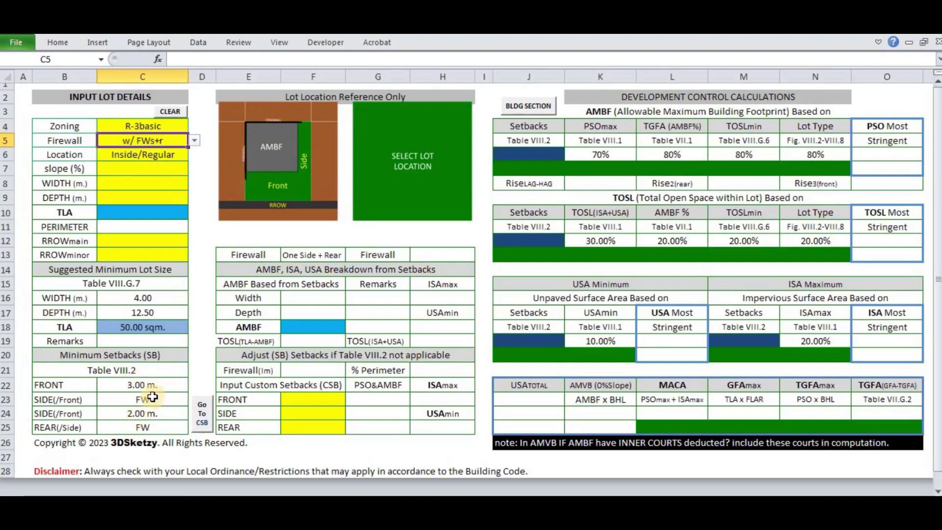
left_click(195, 141)
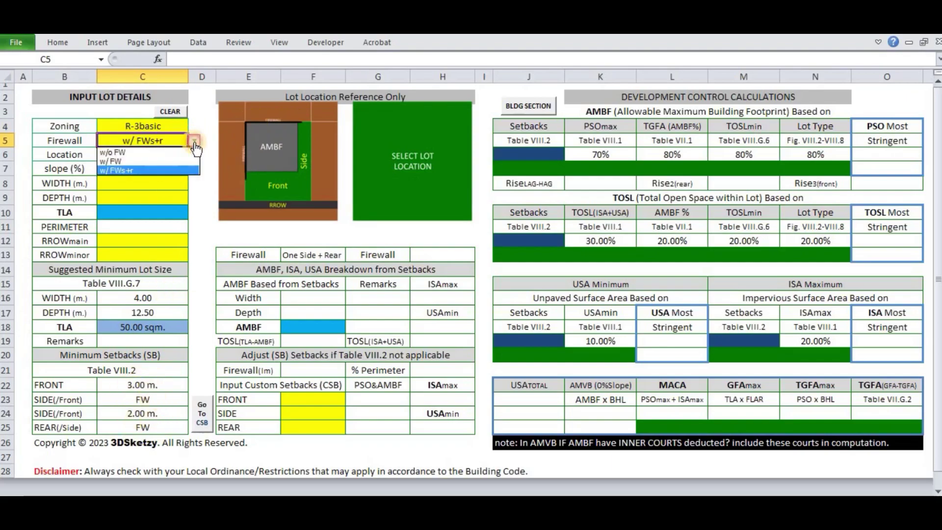
left_click(157, 161)
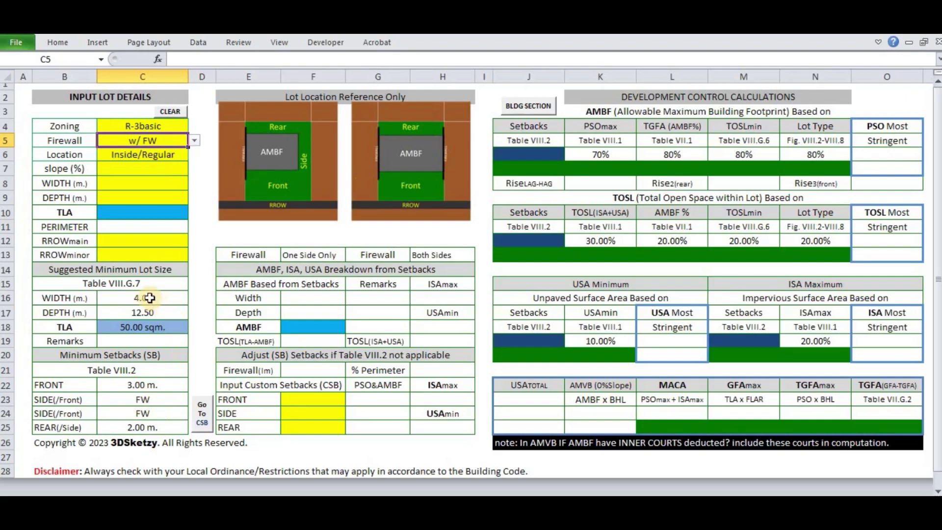
left_click(194, 141)
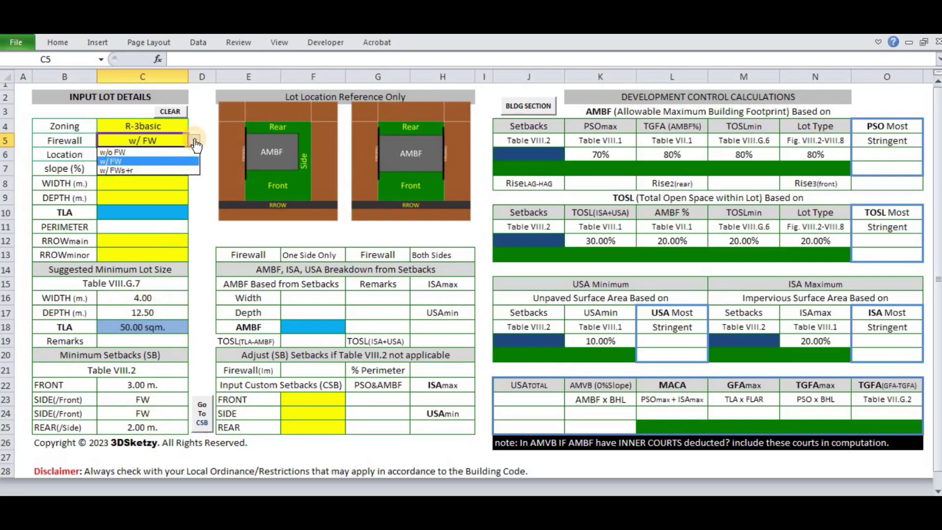
left_click(177, 126)
Step: Set Zoning R-5 and Firewall w/ FWs+r, then CLEAR the whole form
left_click(177, 126)
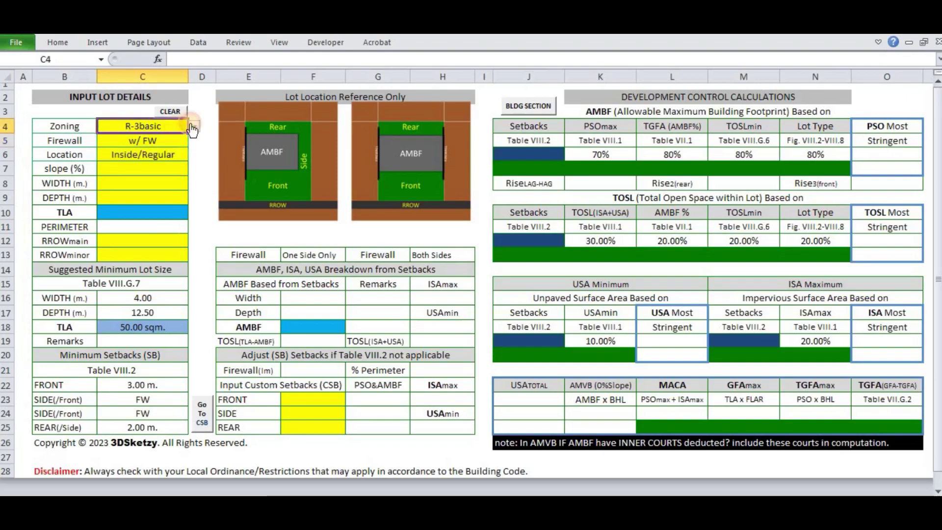
left_click(195, 127)
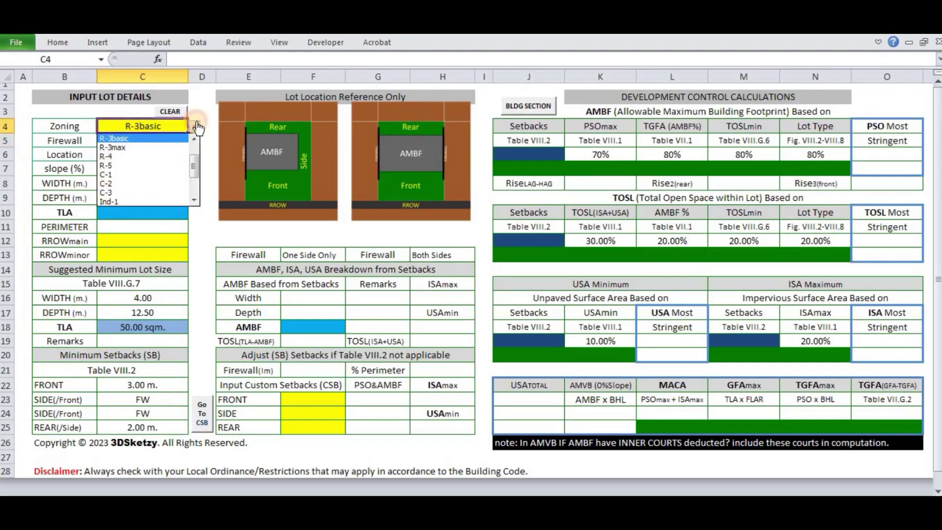
left_click(156, 165)
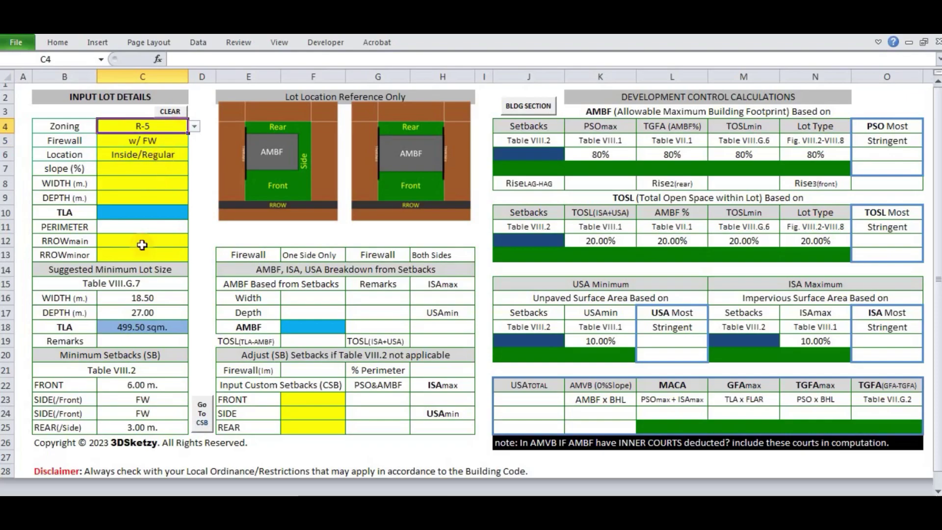
left_click(167, 141)
left_click(195, 141)
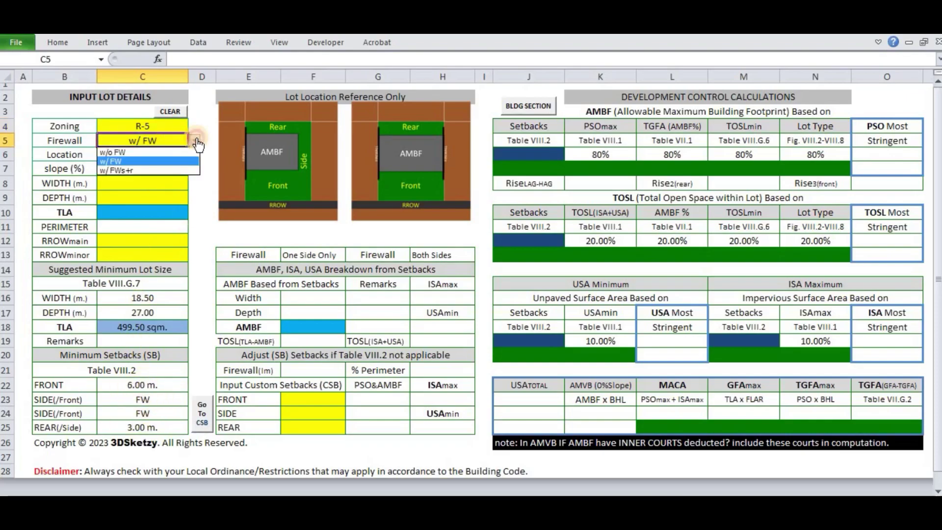
left_click(154, 170)
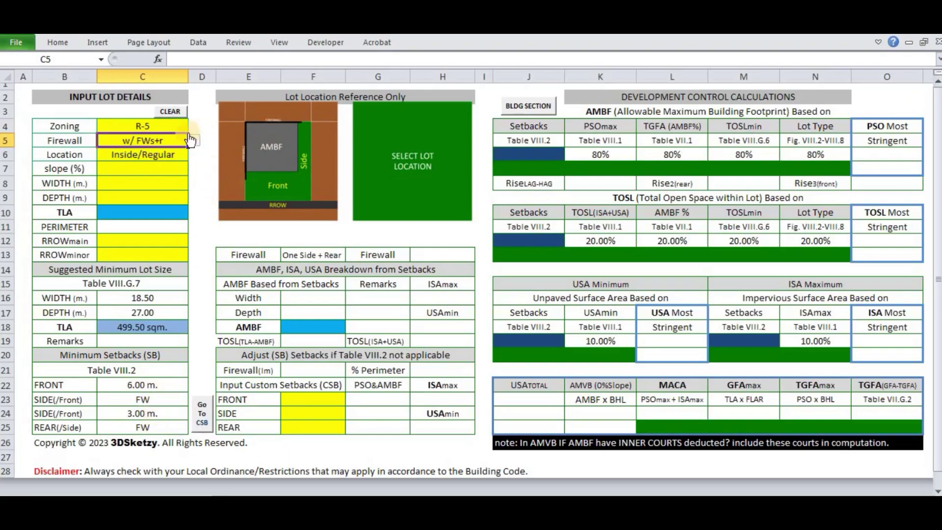
left_click(176, 120)
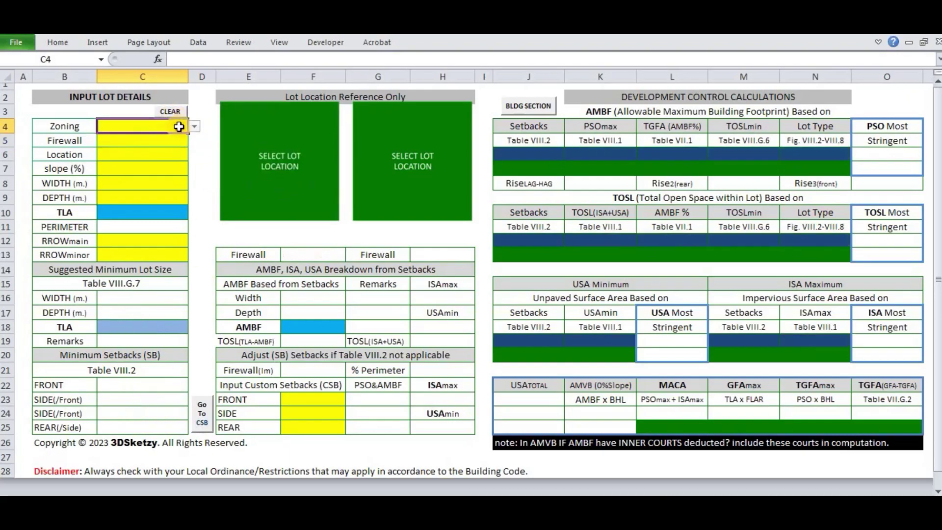
Step: Set Zoning to Institutional, Firewall to w/o FW and Location to Inside/Regular
left_click(194, 126)
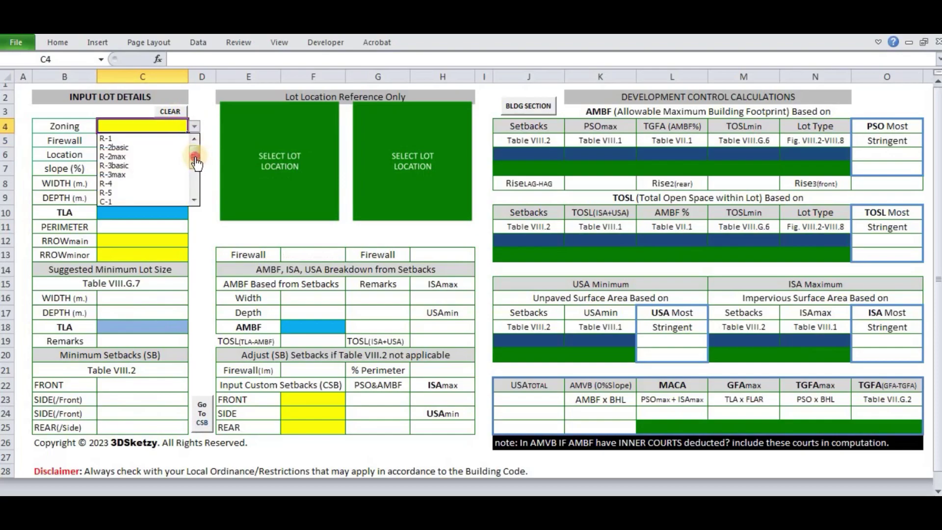
left_click_drag(194, 162, 196, 169)
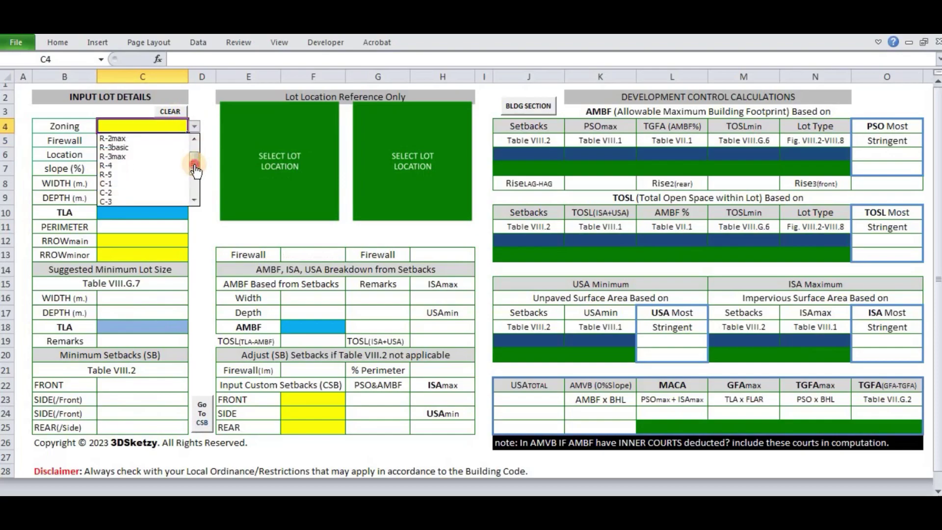
left_click_drag(196, 170, 170, 189)
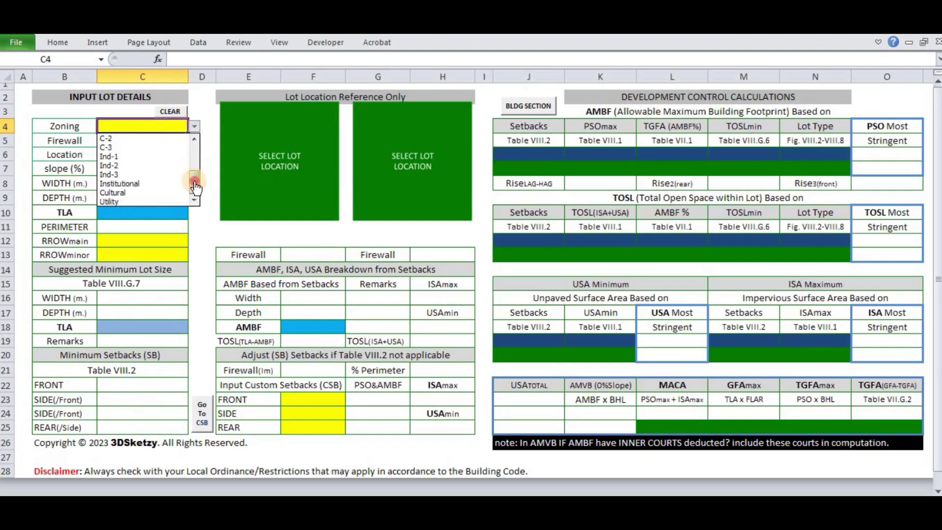
left_click(149, 183)
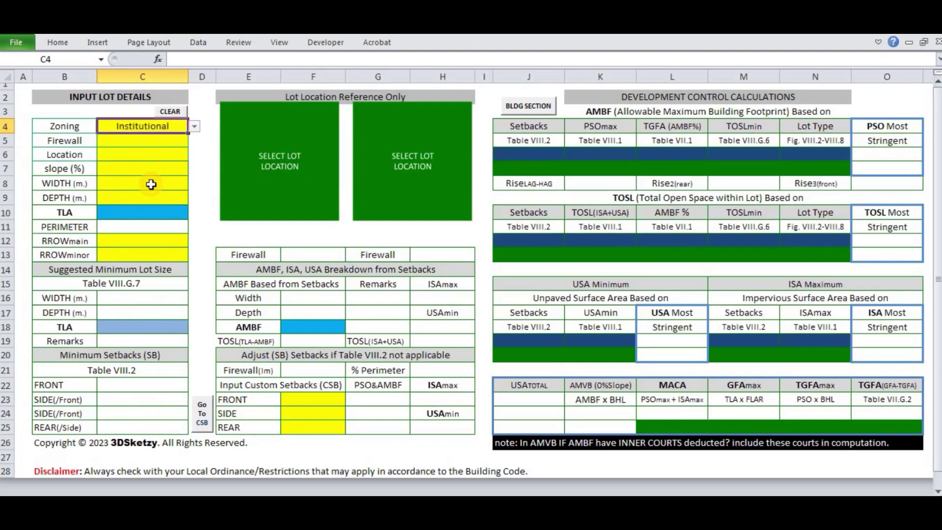
left_click(174, 141)
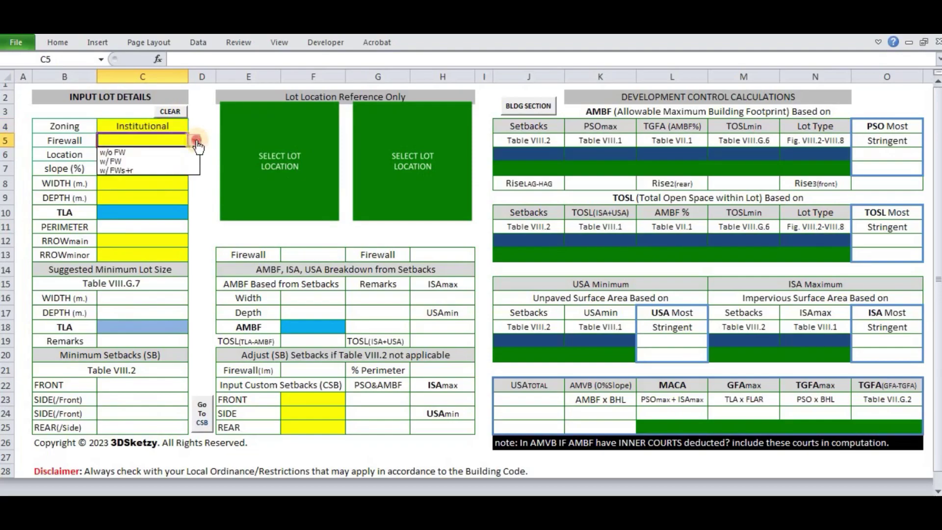
left_click(195, 140)
left_click(176, 153)
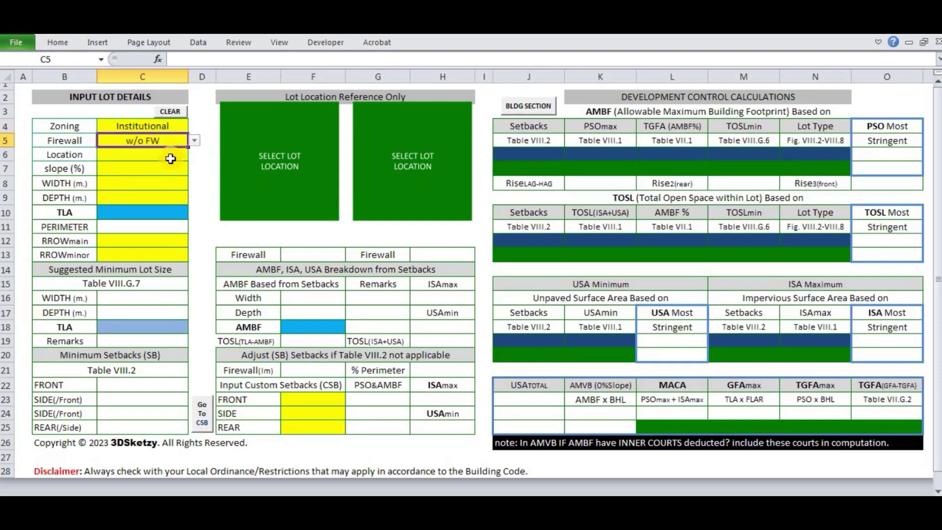
left_click(170, 159)
left_click(195, 154)
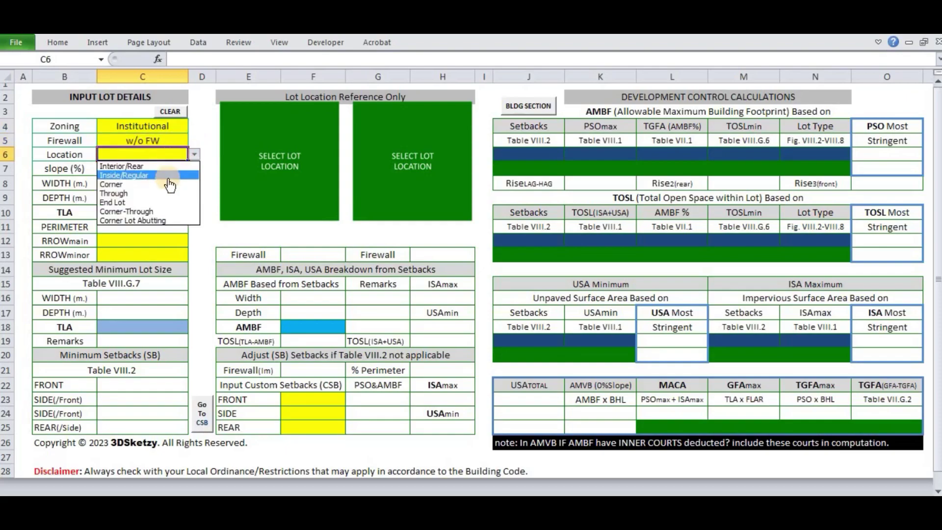
left_click(168, 176)
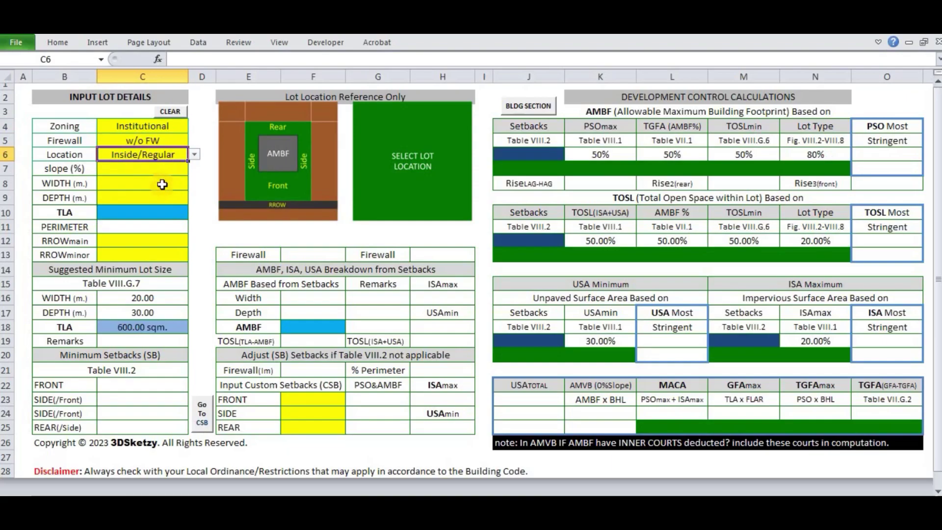
Step: Enter a lot width of 40 m and depth of 51.75 m
left_click(150, 185)
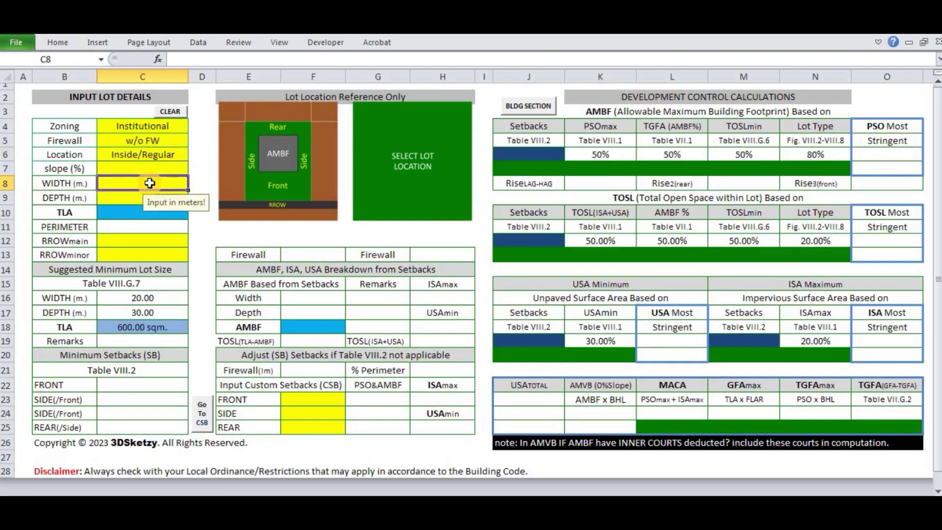
type("40")
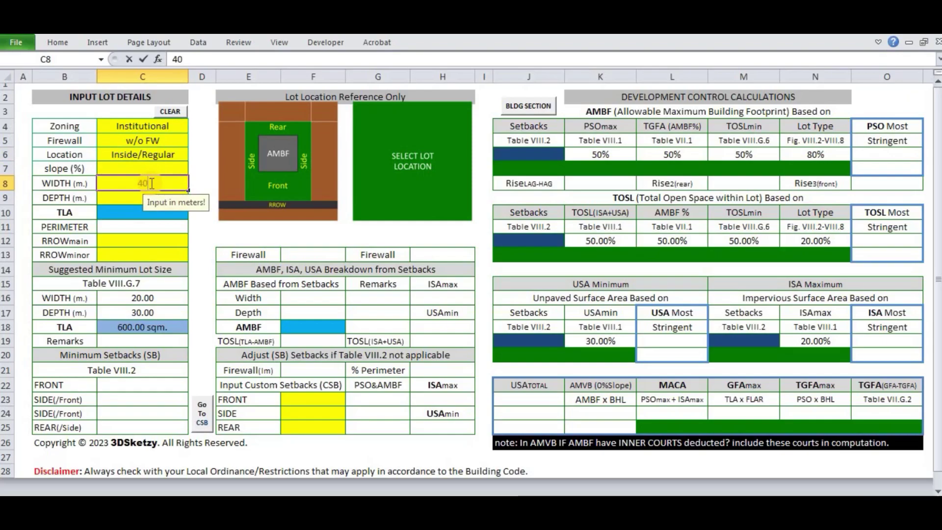
left_click(126, 198)
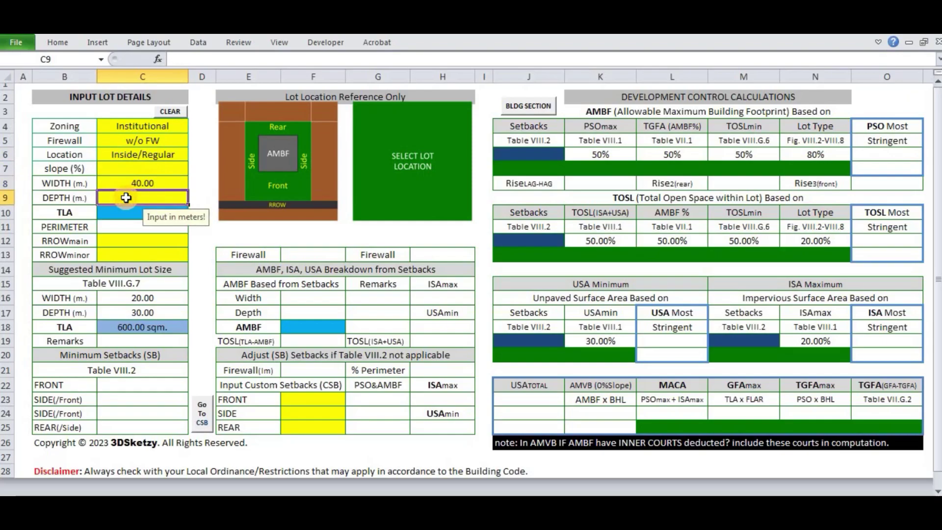
type("51.")
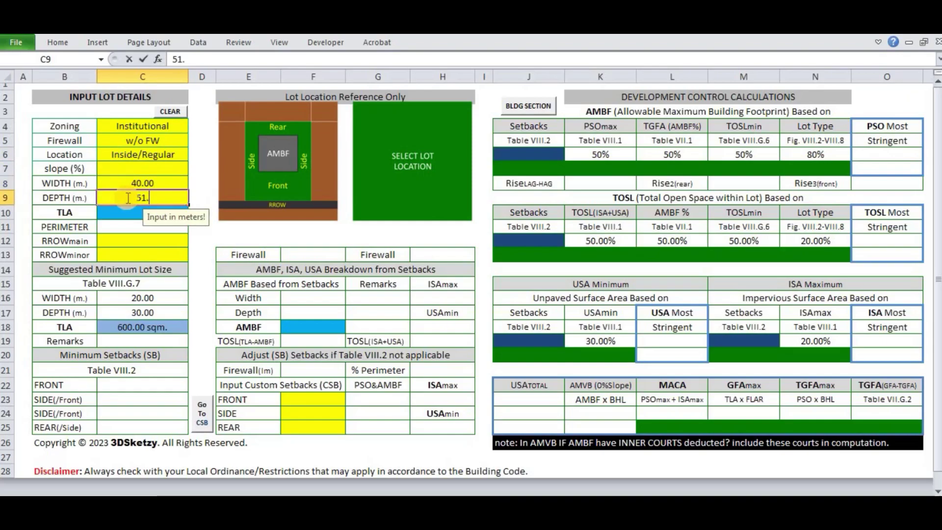
type("75")
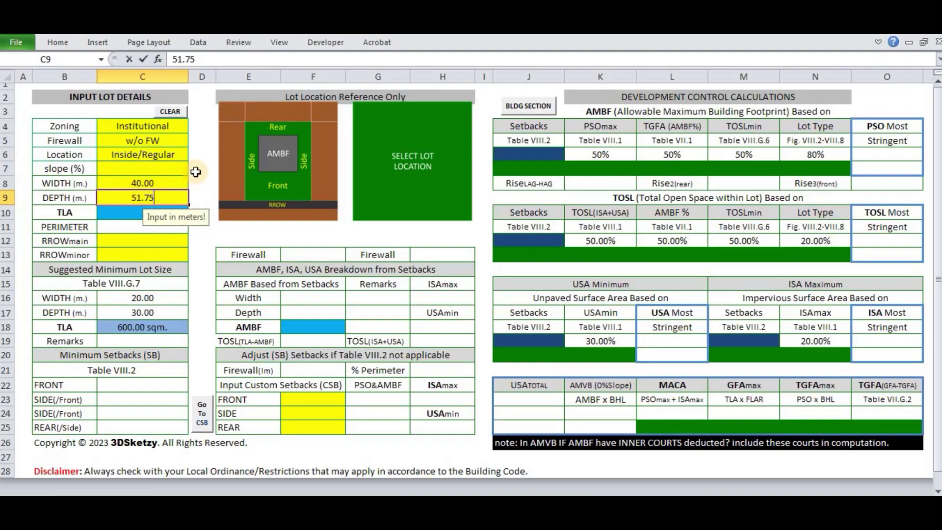
key("Return")
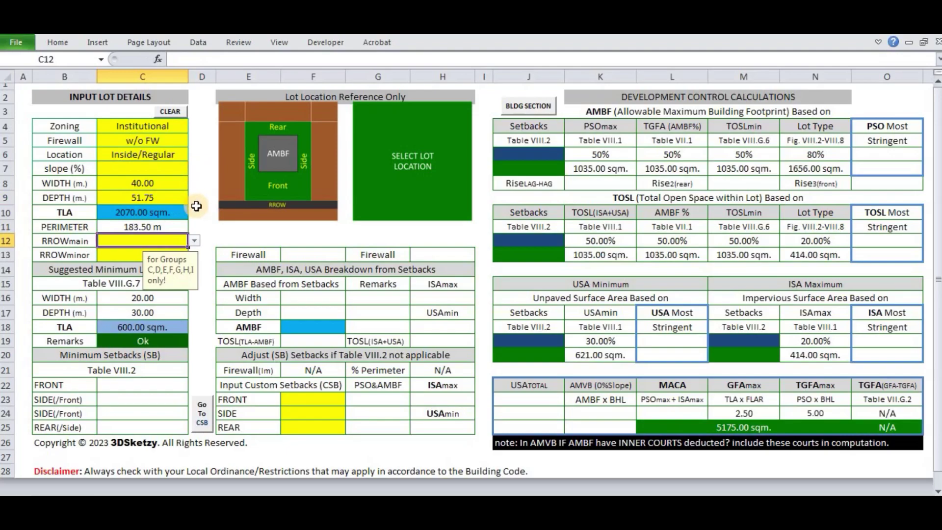
Step: Set the main road width to 30 & above, then CLEAR the form
left_click(194, 241)
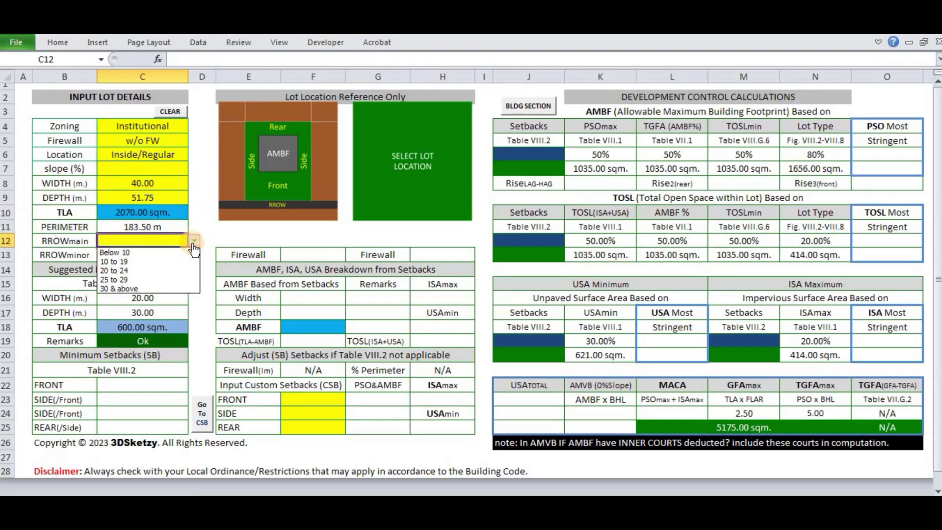
left_click(167, 289)
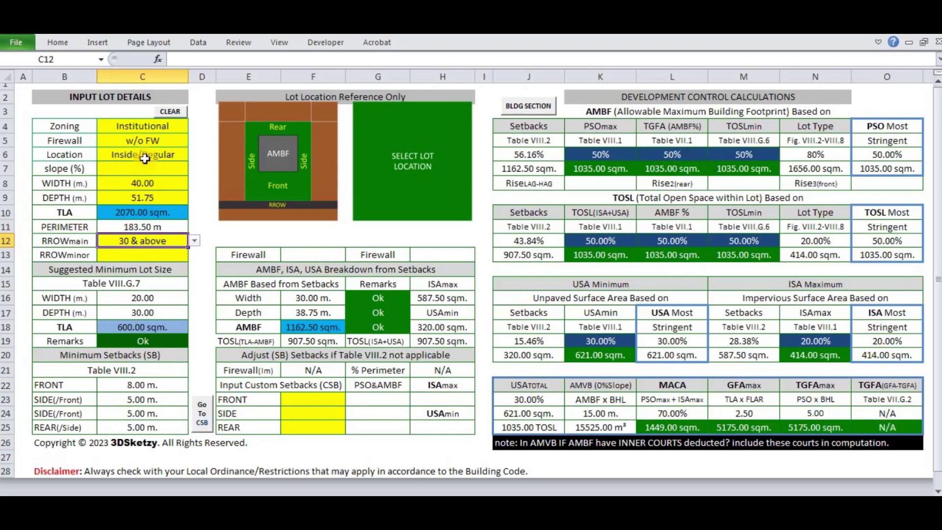
left_click(175, 117)
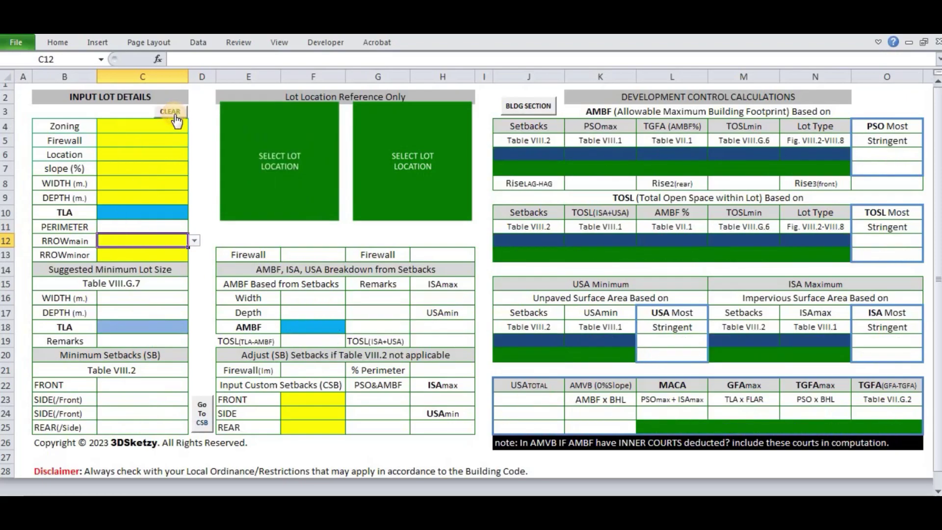
Step: Set Zoning to C-2, Firewall to w/o FW and Location to Through
left_click(181, 127)
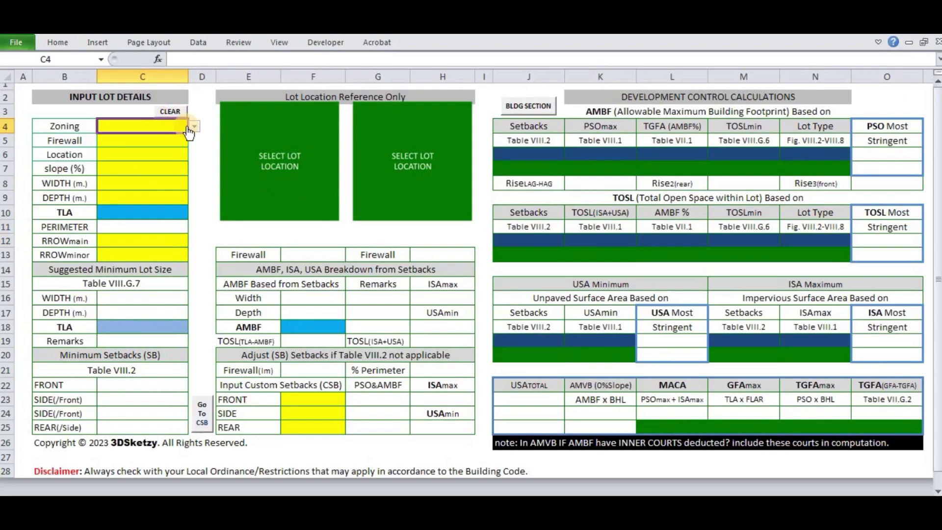
left_click(193, 127)
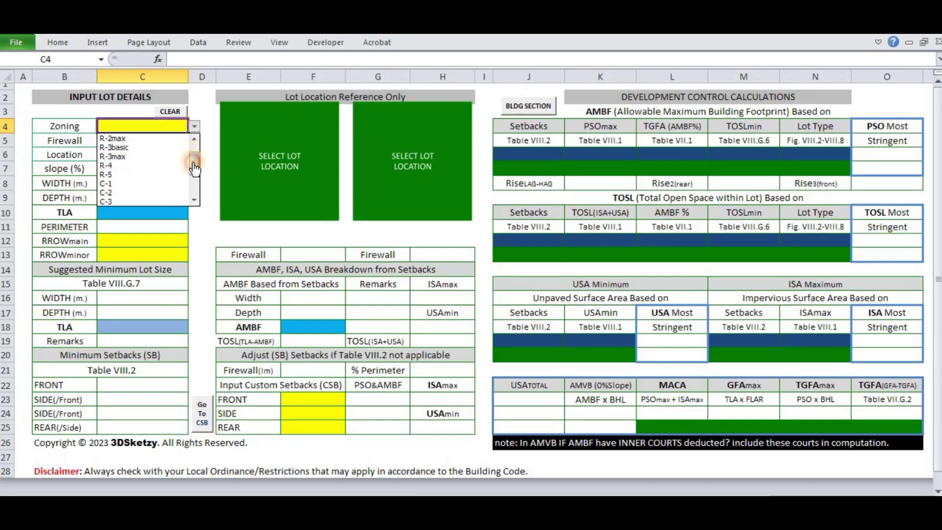
left_click_drag(194, 145, 195, 169)
left_click(155, 183)
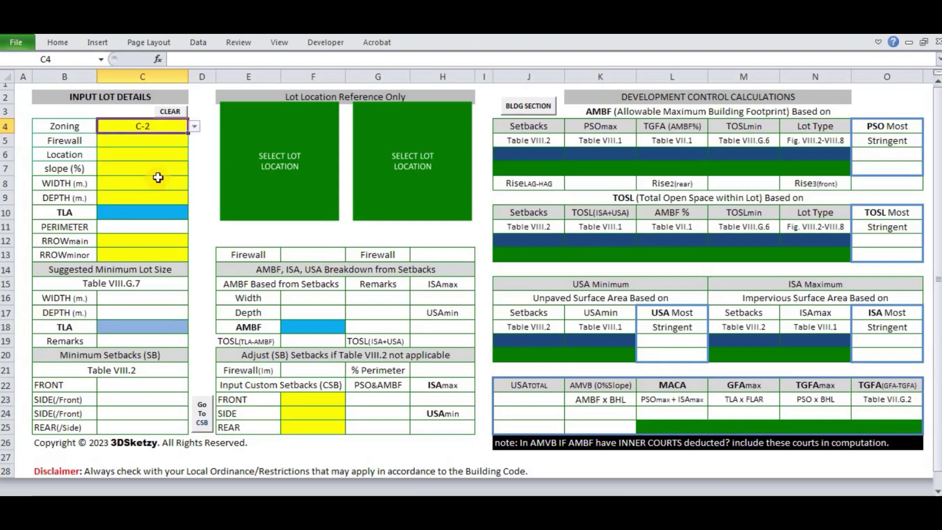
left_click(169, 142)
left_click(194, 140)
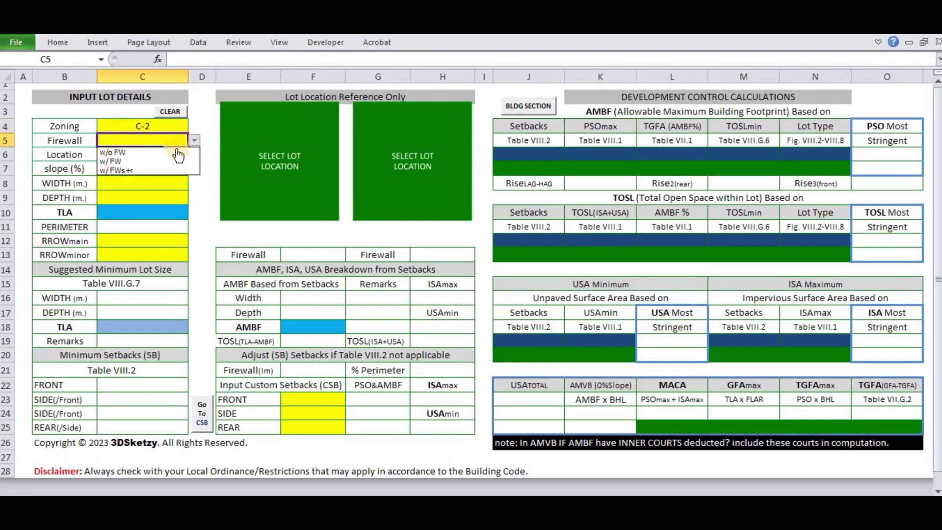
left_click(147, 152)
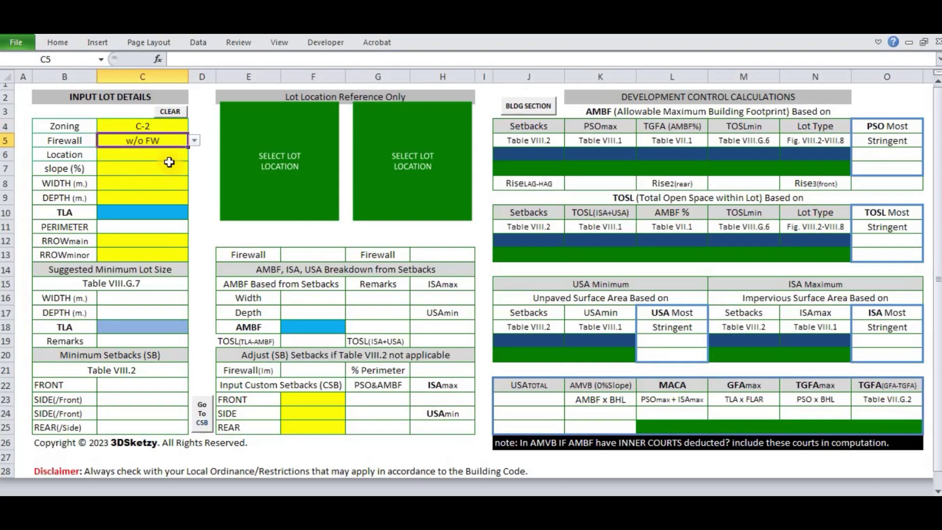
left_click(170, 162)
left_click(169, 155)
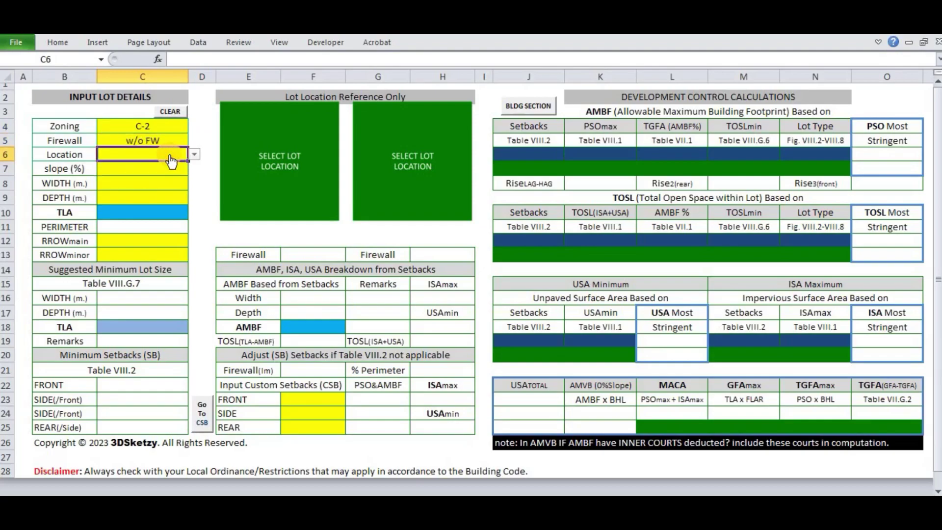
left_click(195, 154)
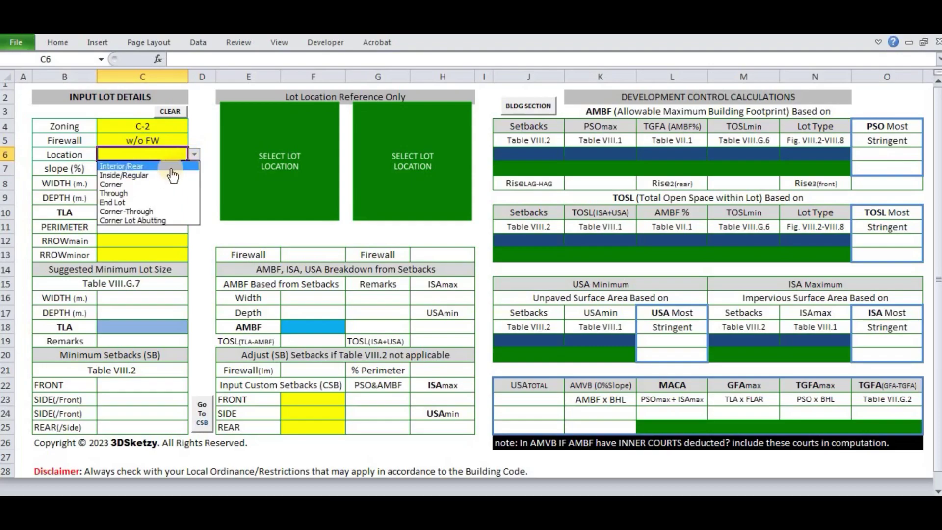
left_click(148, 193)
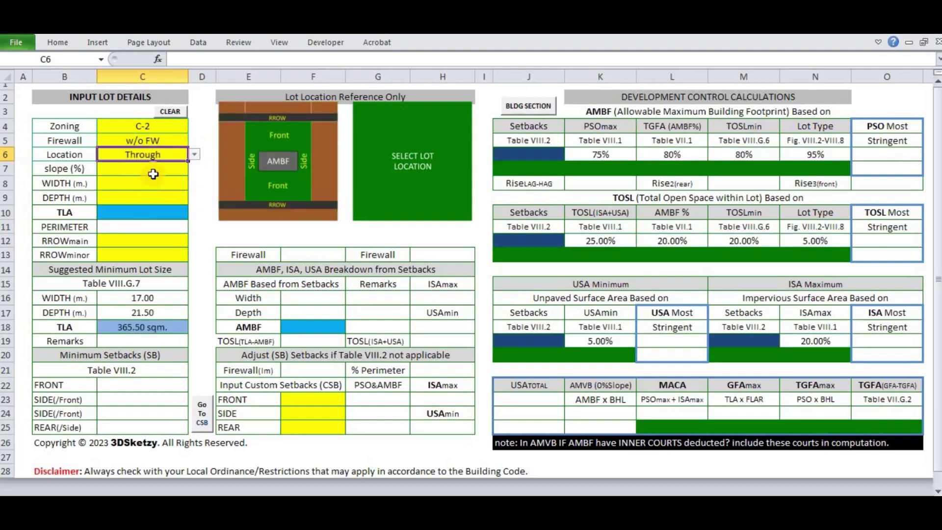
Step: Enter slope 2.25%, width 110 m and depth 140 m for a 15400 sqm lot
left_click(153, 173)
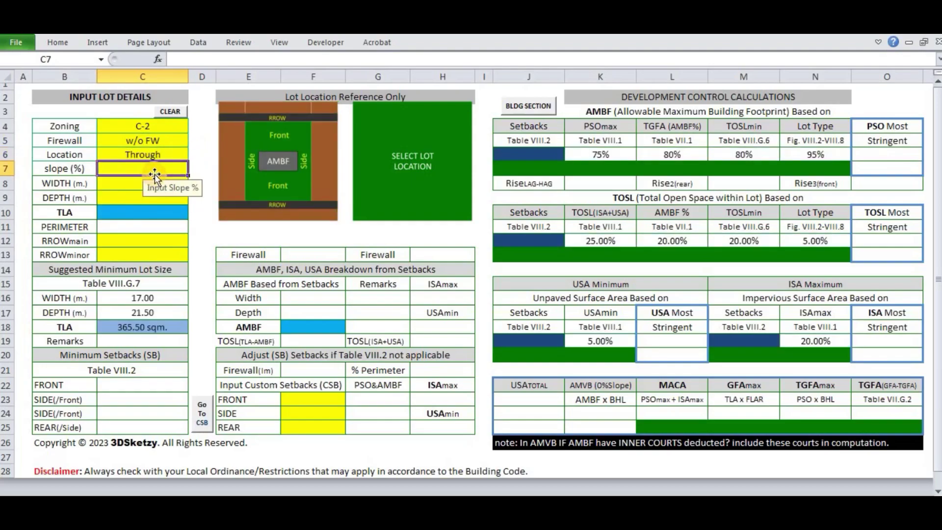
type("2.25%")
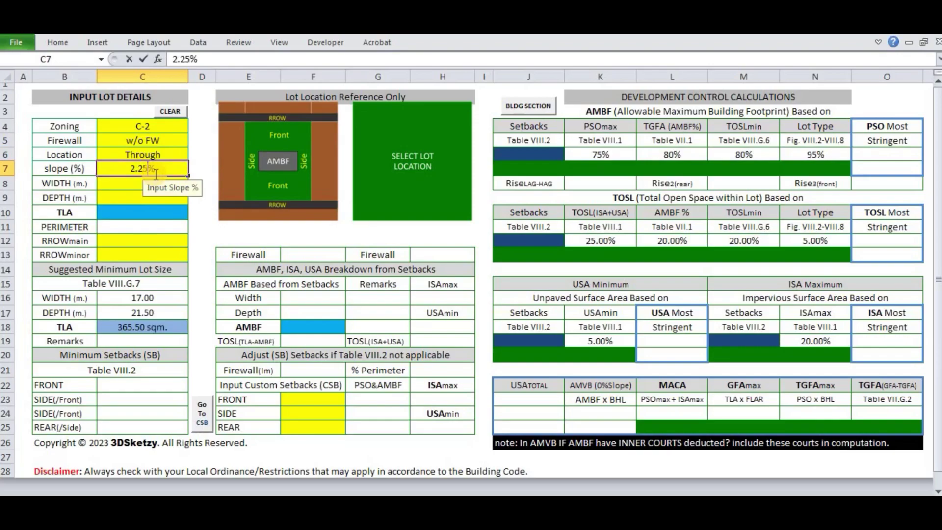
key("Return")
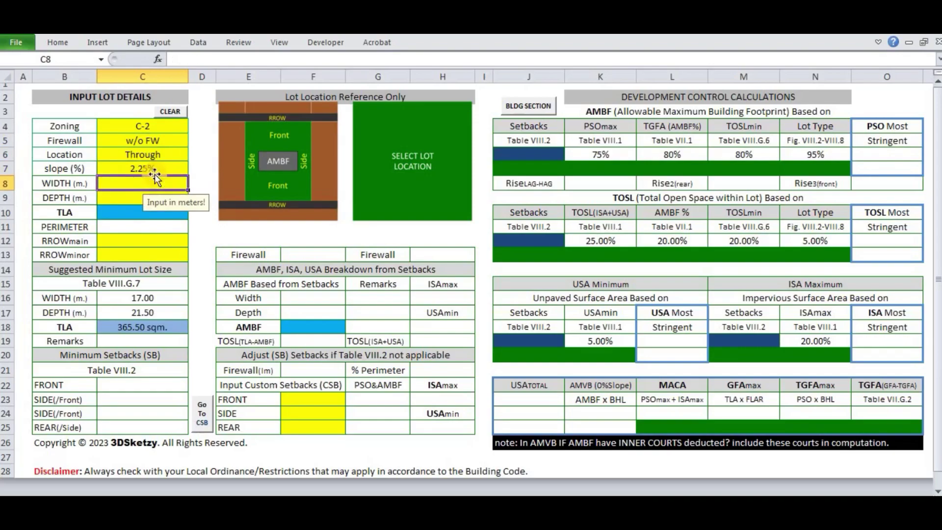
type("110")
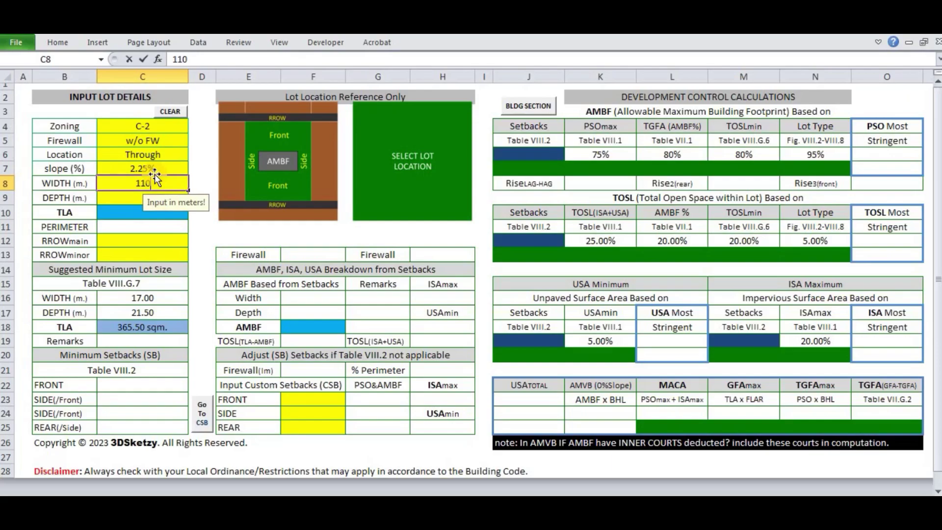
key("Return")
type("140")
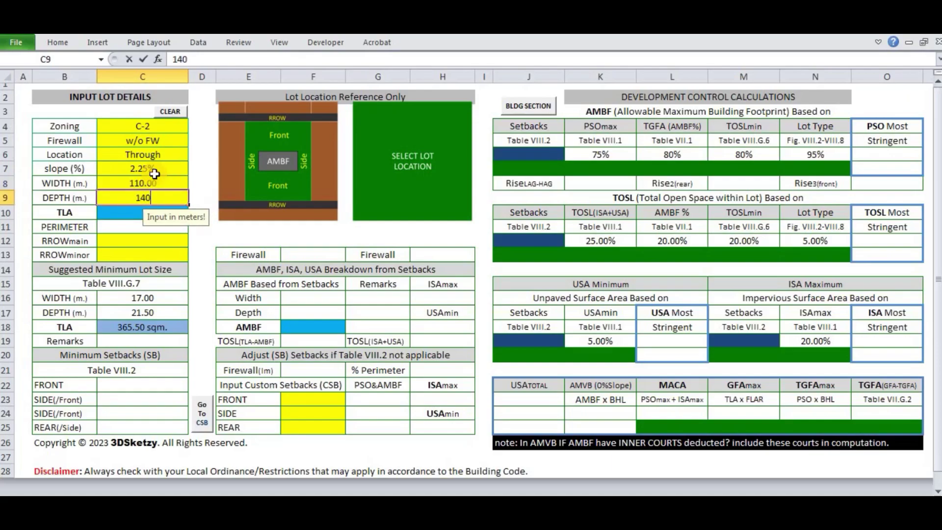
key("Return")
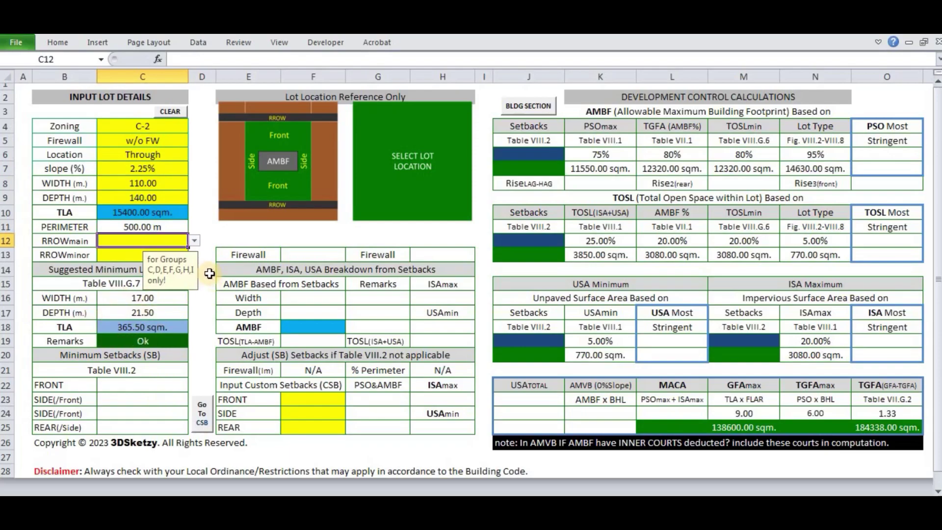
Step: Choose 25 to 29 for the main road width and 10 to 19 for the minor road
left_click(194, 241)
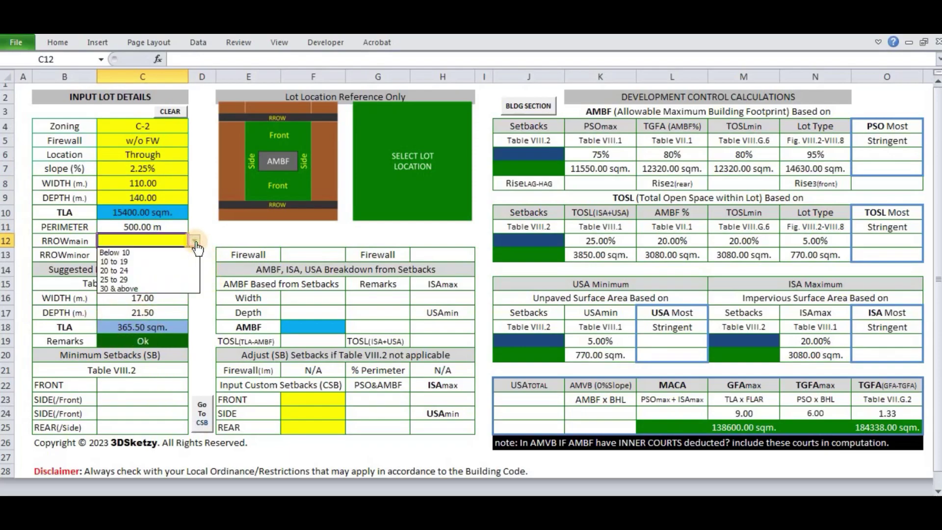
left_click(155, 280)
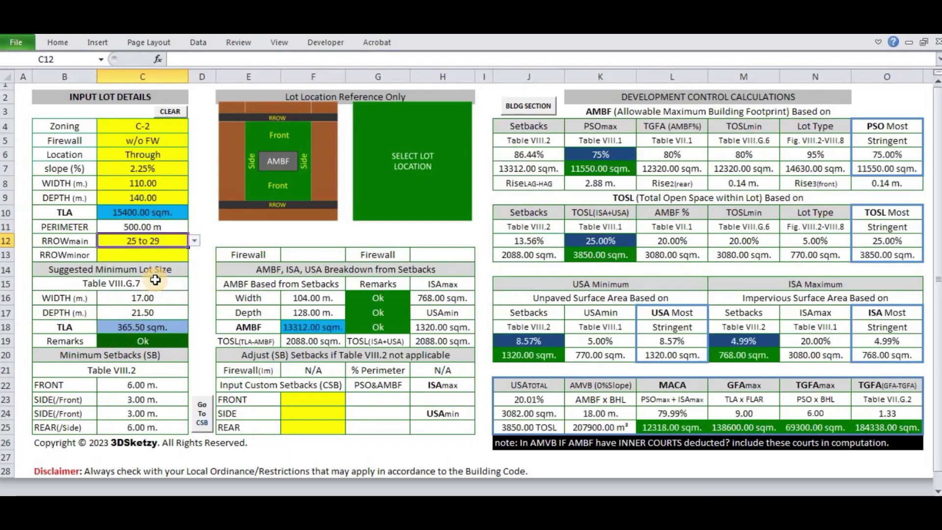
left_click(157, 255)
left_click(195, 255)
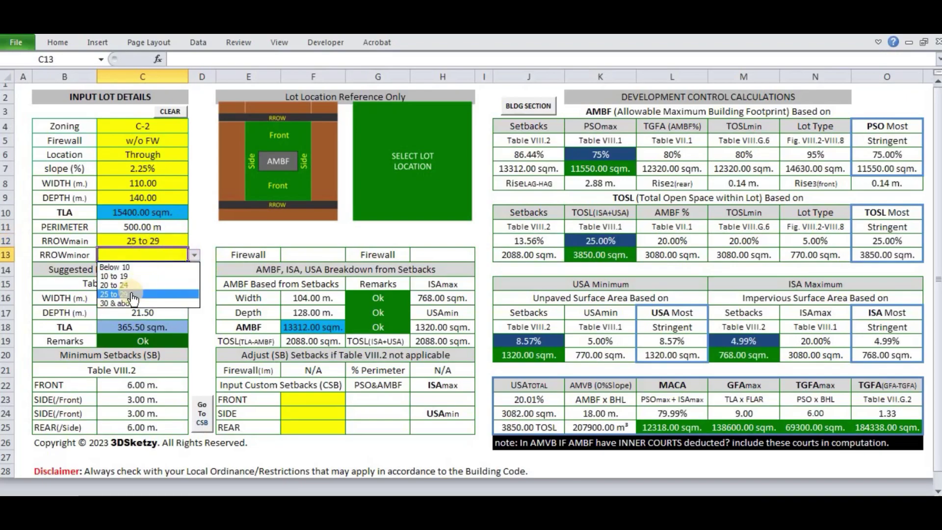
left_click(115, 276)
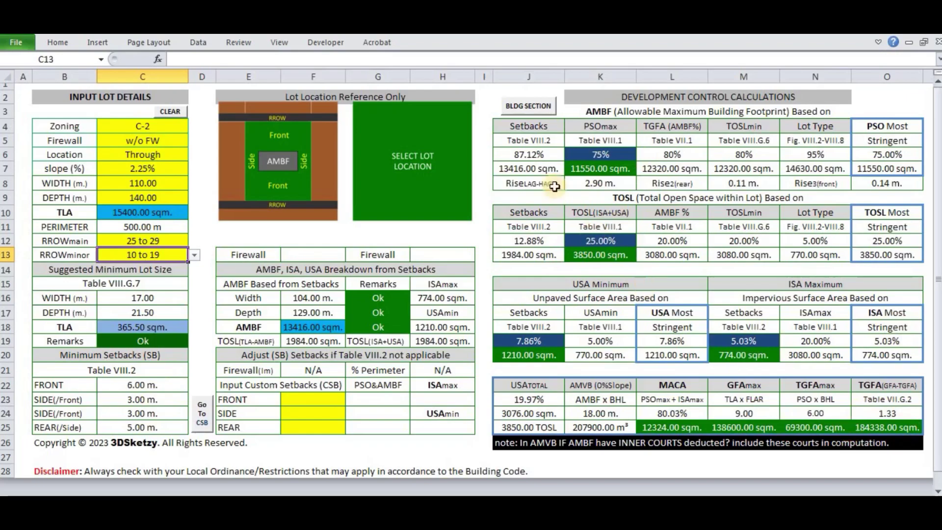
Step: On the building section sheet, enter road widths 26 and 12 and AP angles 43 and 63
left_click(529, 108)
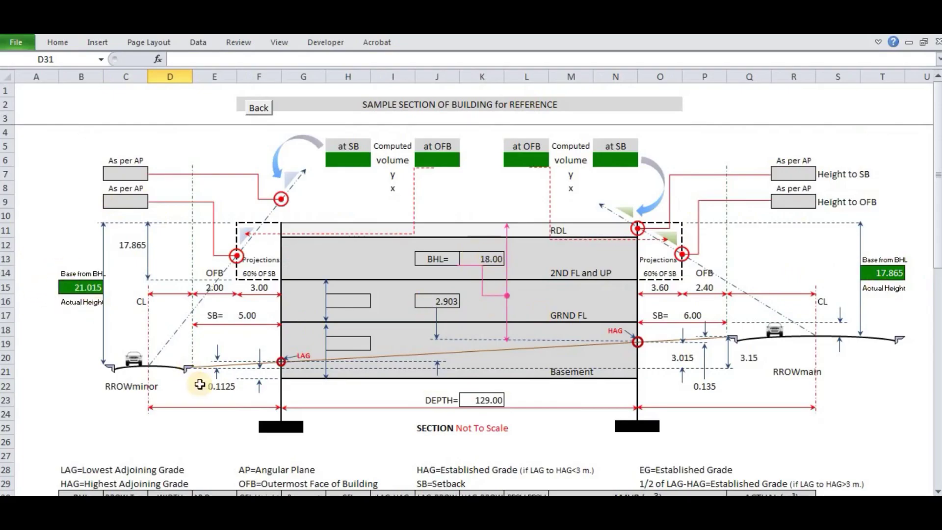
scroll(216, 404, "down", 1)
scroll(215, 404, "down", 1)
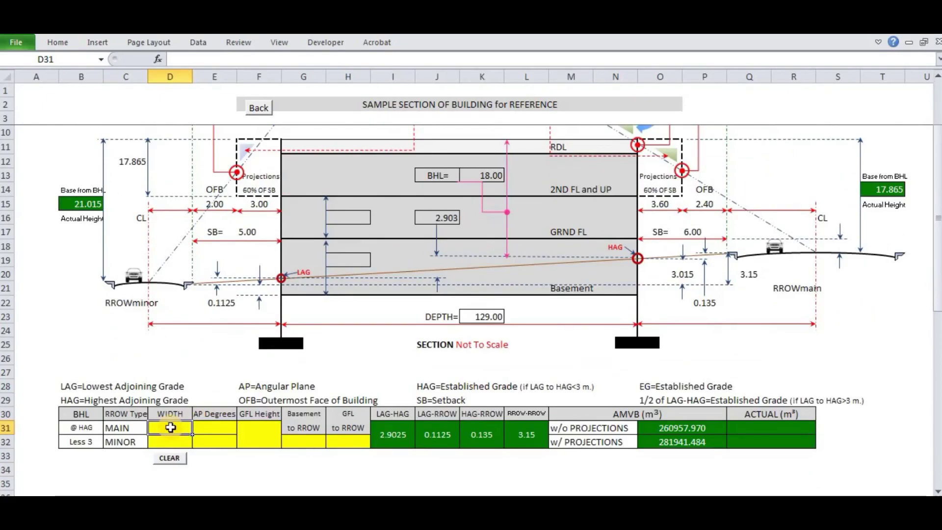
type("25")
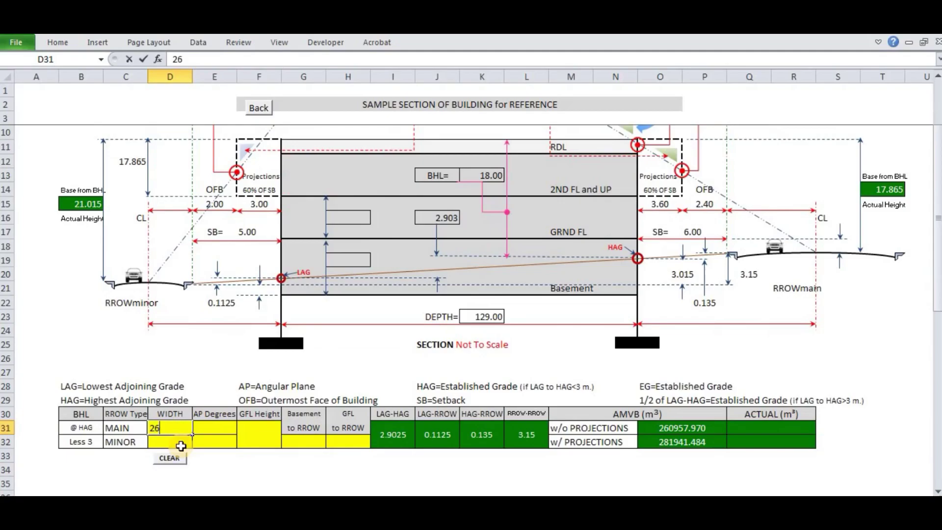
key("Return")
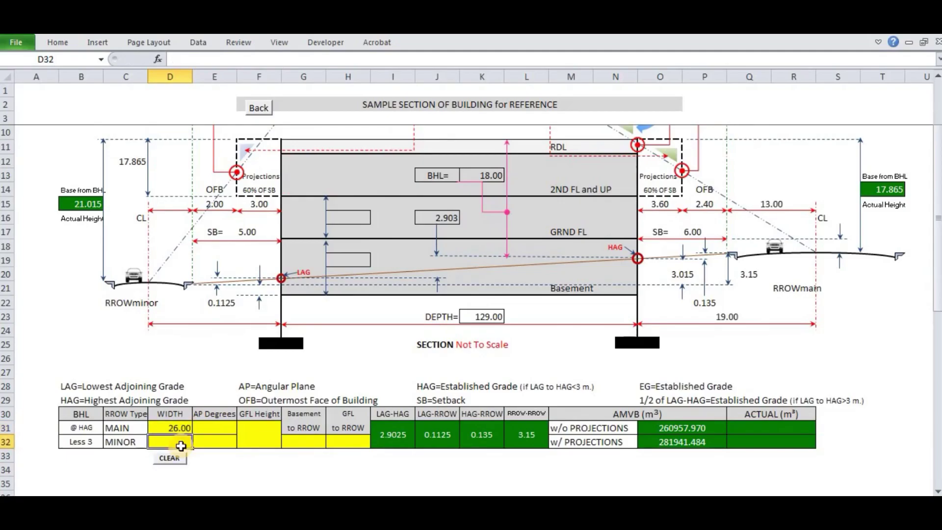
type("12")
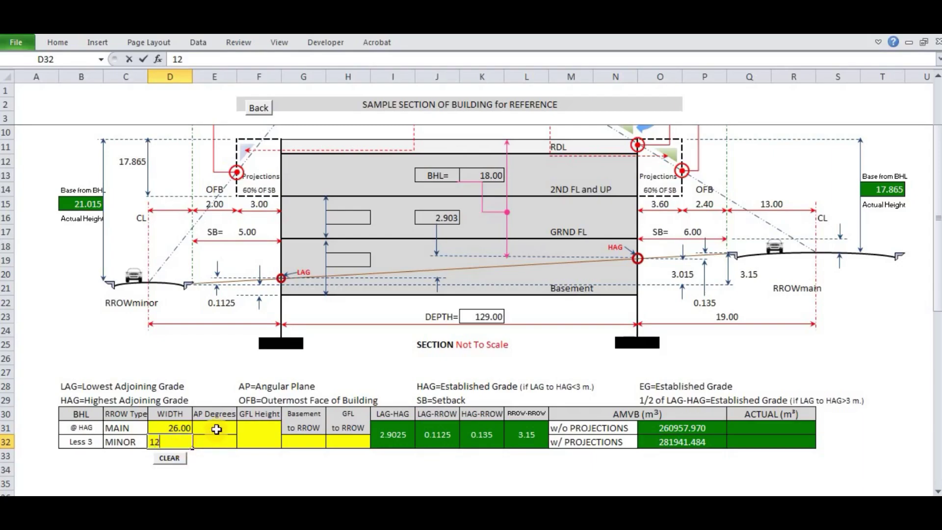
left_click(216, 428)
type("43")
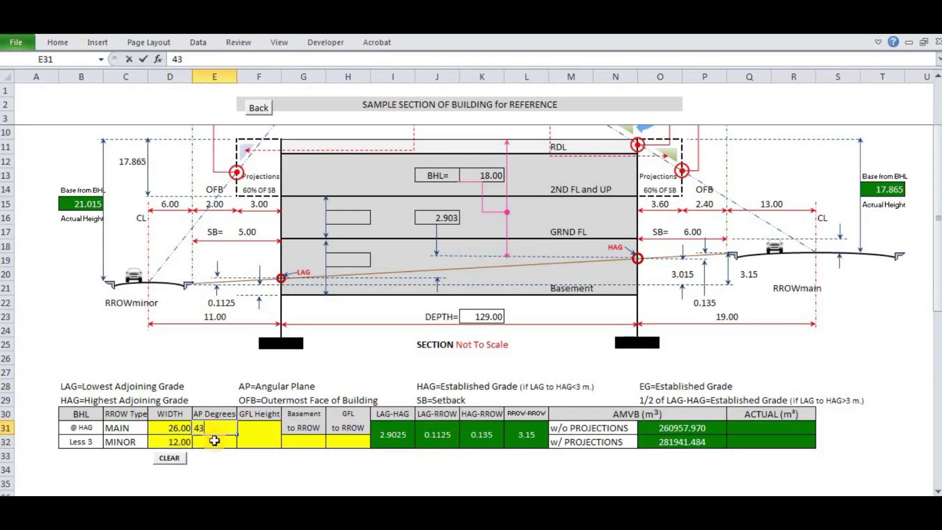
left_click(214, 447)
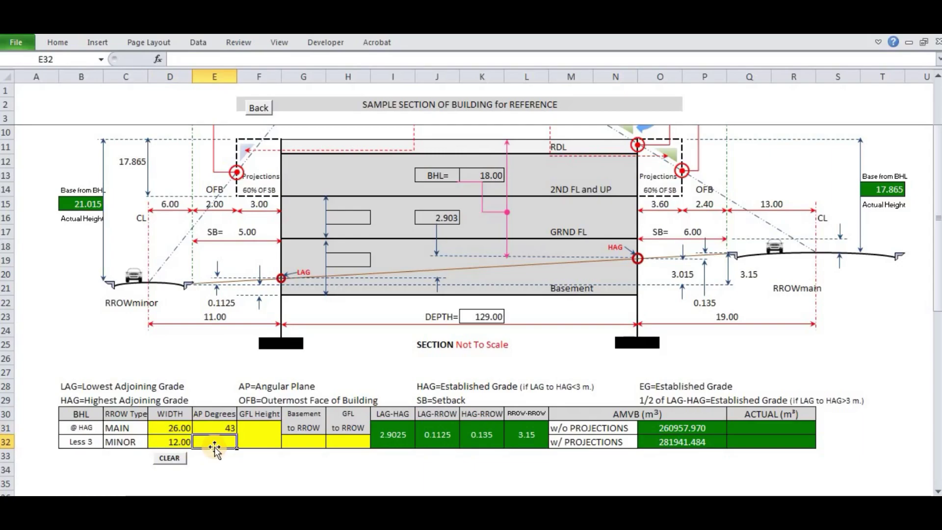
type("63")
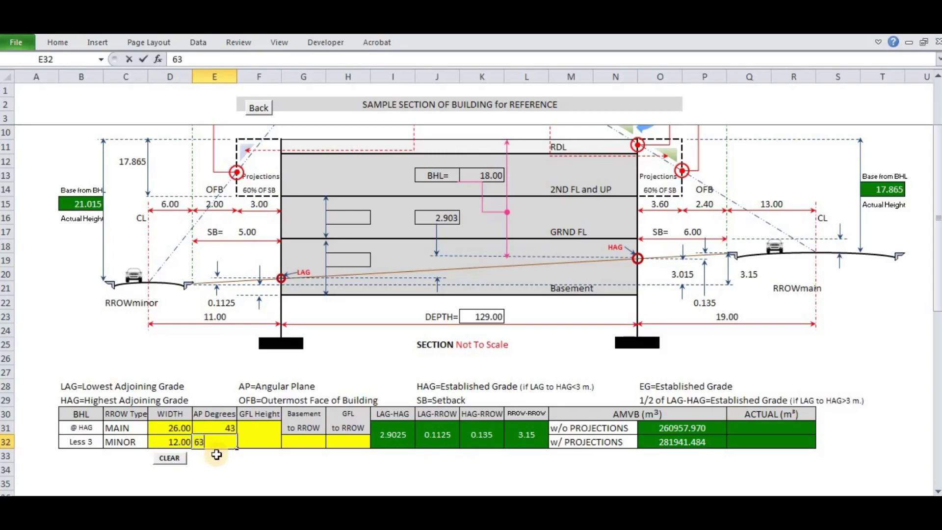
left_click(270, 444)
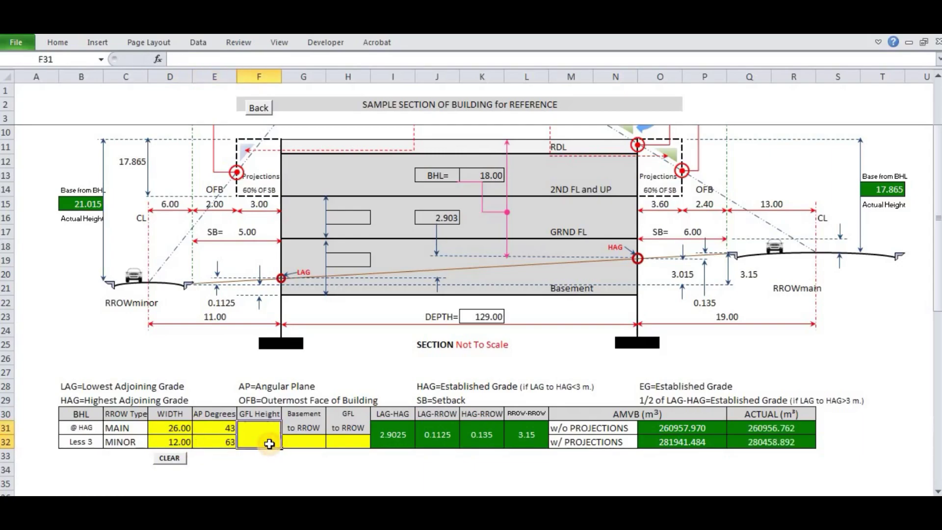
Step: Enter GFL height 5.50, basement 1.35 and GFL-to-RROW 1.00
type("1")
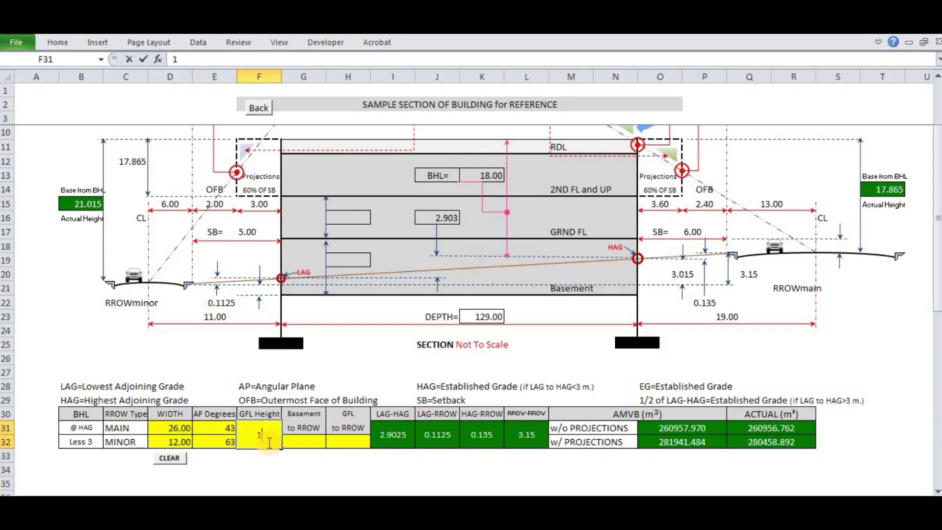
double_click(253, 433)
type("5.50")
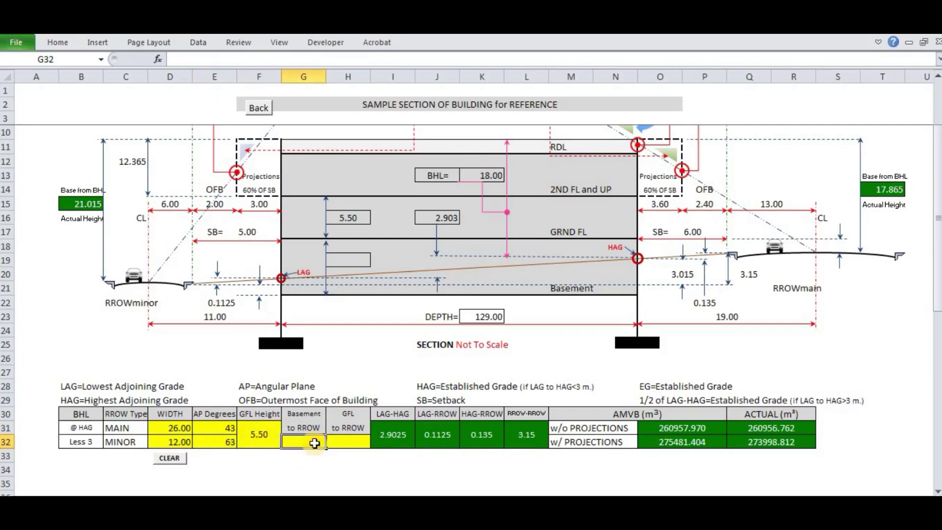
type("1.35")
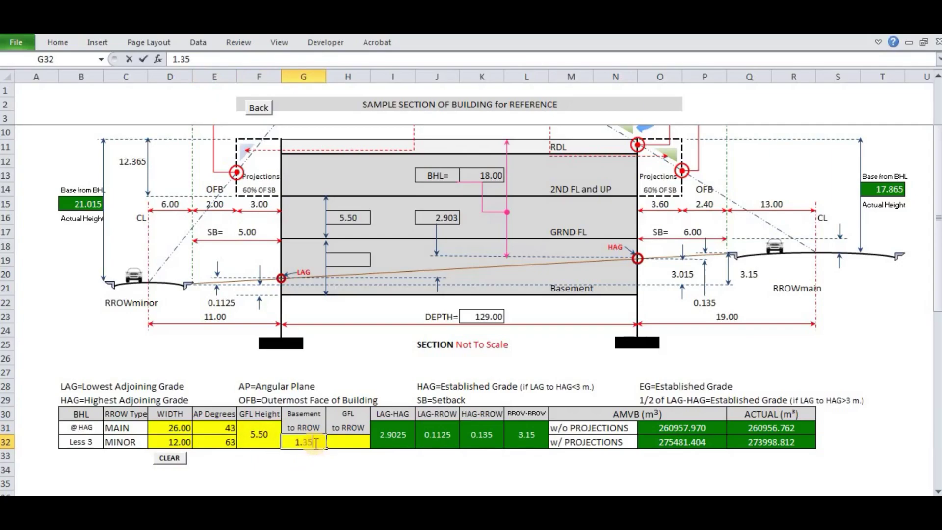
left_click(345, 441)
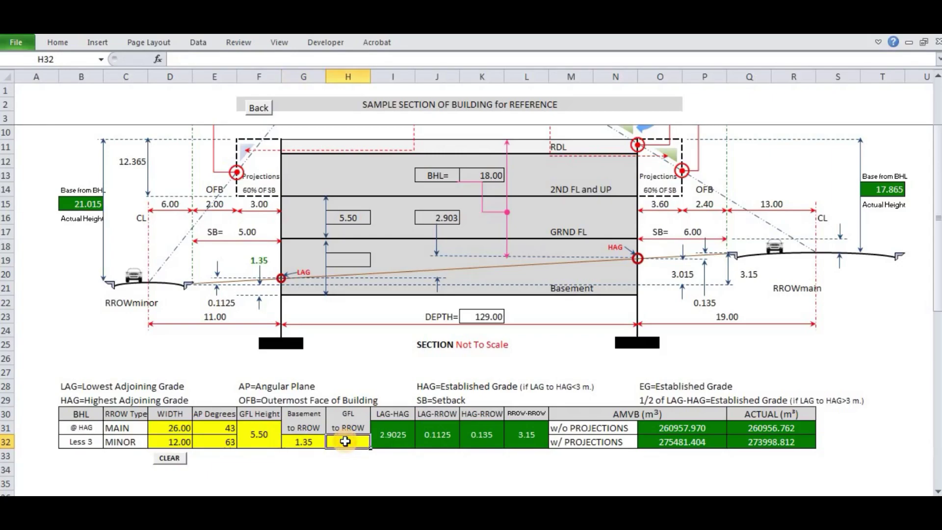
type("1")
key("Return")
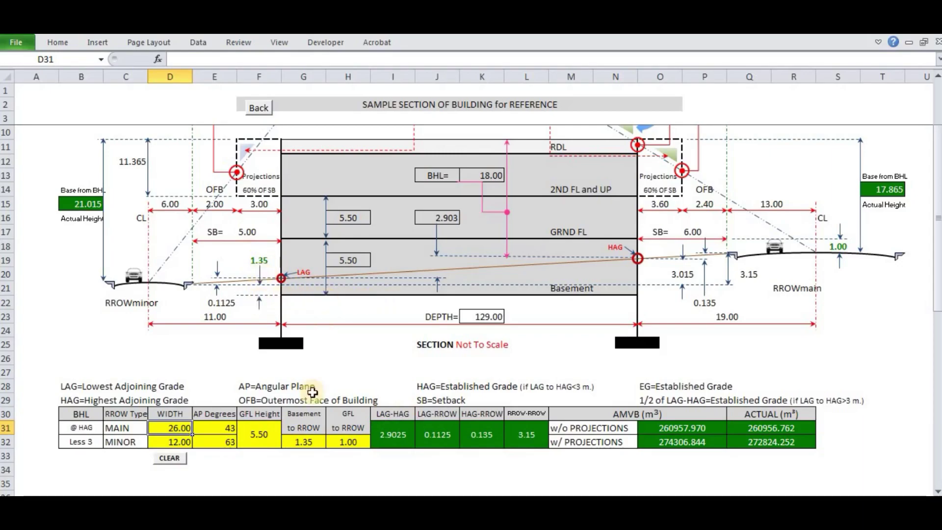
Step: Review the section volume results, briefly revisiting the lot details sheet and returning
left_click(259, 438)
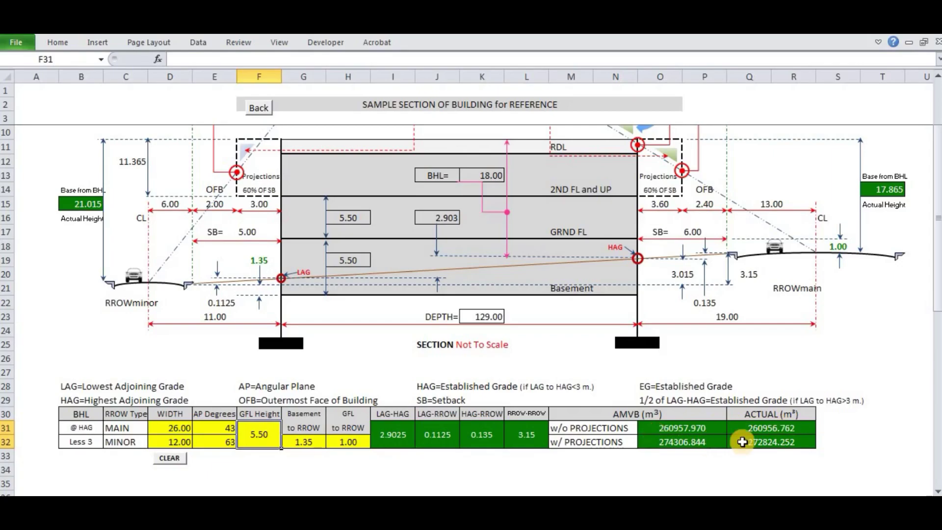
scroll(418, 328, "down", 3)
scroll(418, 328, "down", 1)
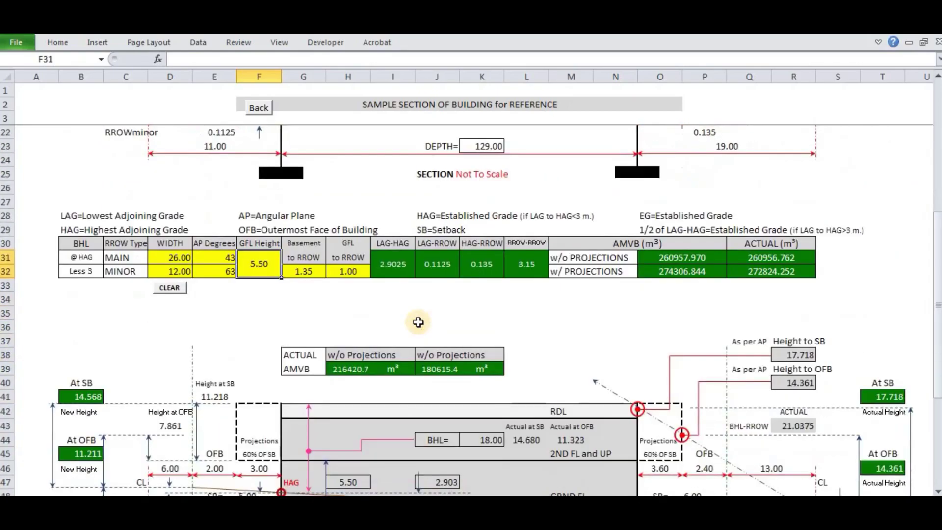
scroll(418, 328, "down", 3)
scroll(418, 327, "down", 1)
scroll(420, 328, "up", 3)
scroll(417, 323, "up", 3)
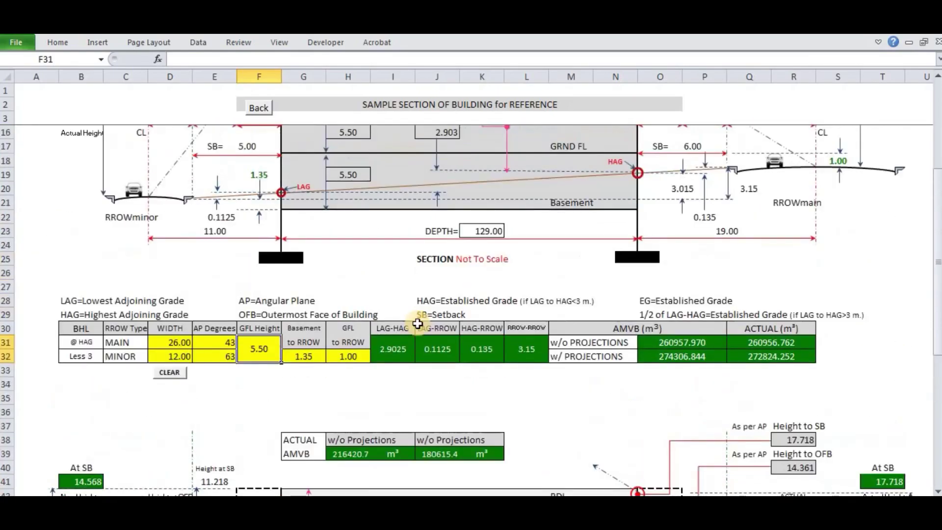
scroll(417, 324, "down", 3)
scroll(418, 324, "down", 2)
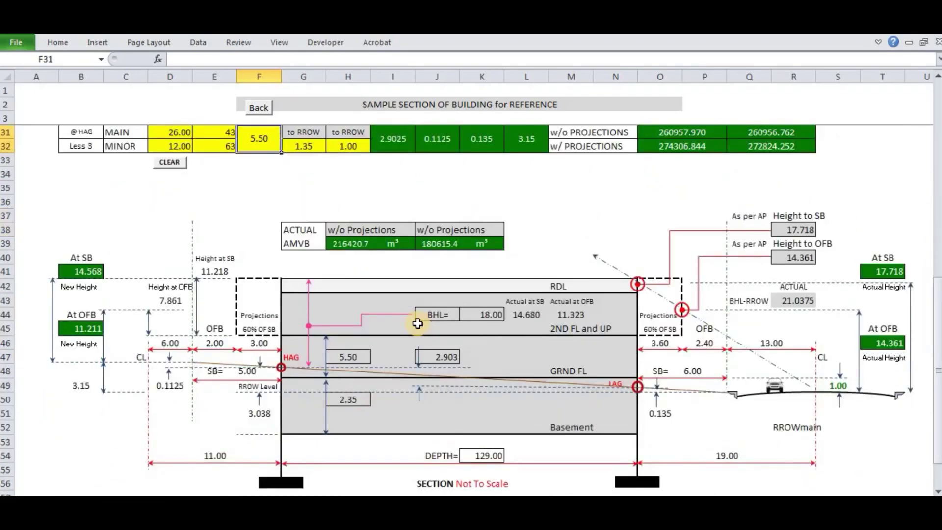
scroll(418, 324, "up", 3)
scroll(418, 324, "up", 3)
scroll(417, 323, "up", 3)
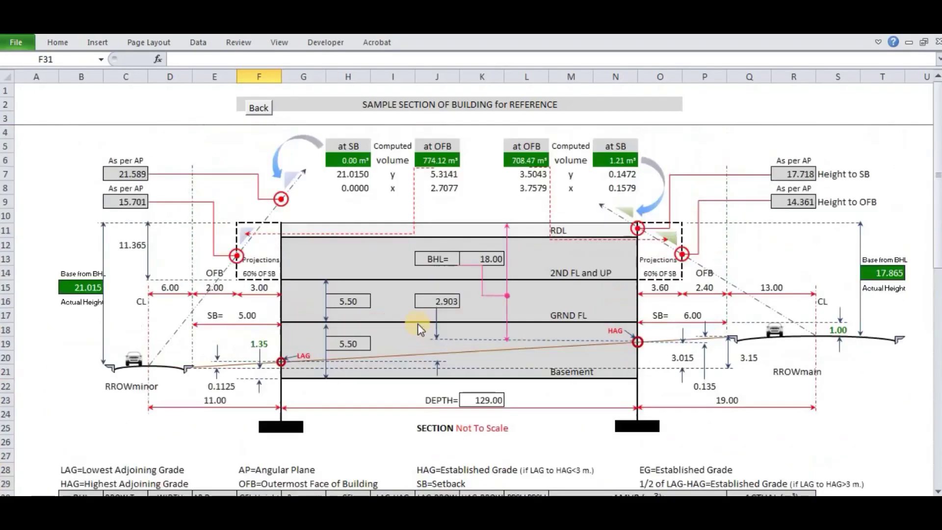
left_click(250, 105)
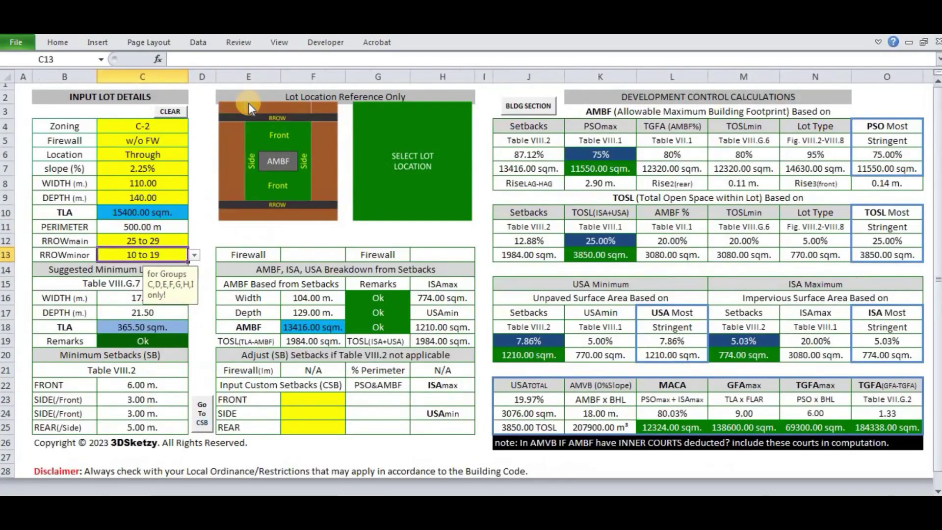
left_click(528, 105)
scroll(274, 343, "down", 2)
scroll(267, 351, "down", 2)
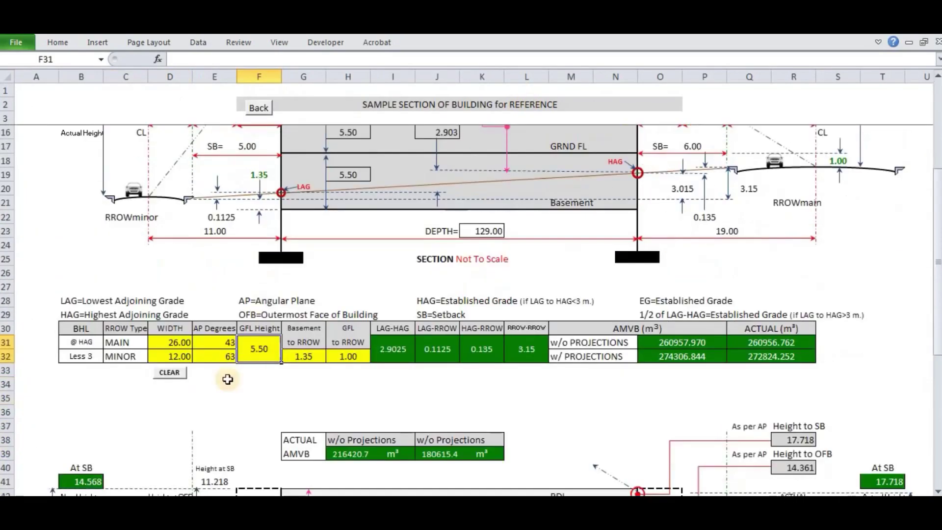
Step: Clear the section input table and its actual volumes
left_click(170, 373)
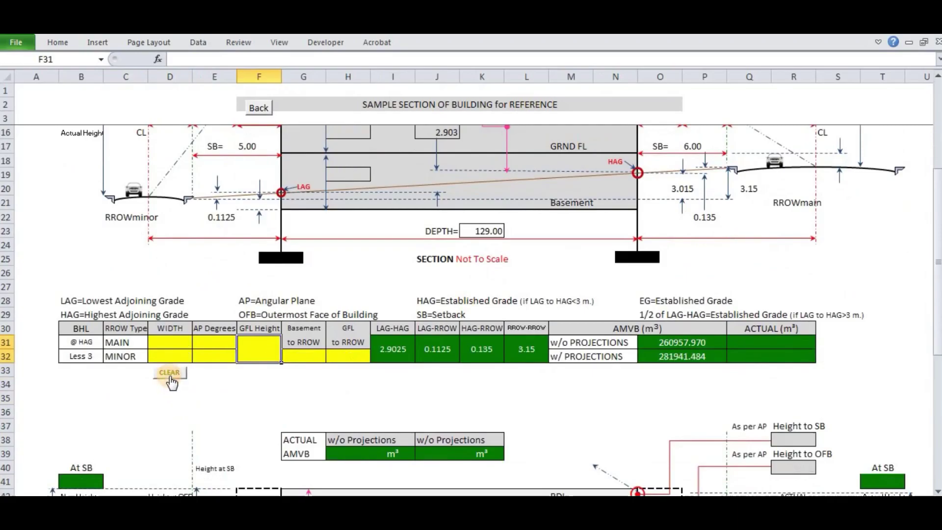
scroll(172, 382, "up", 2)
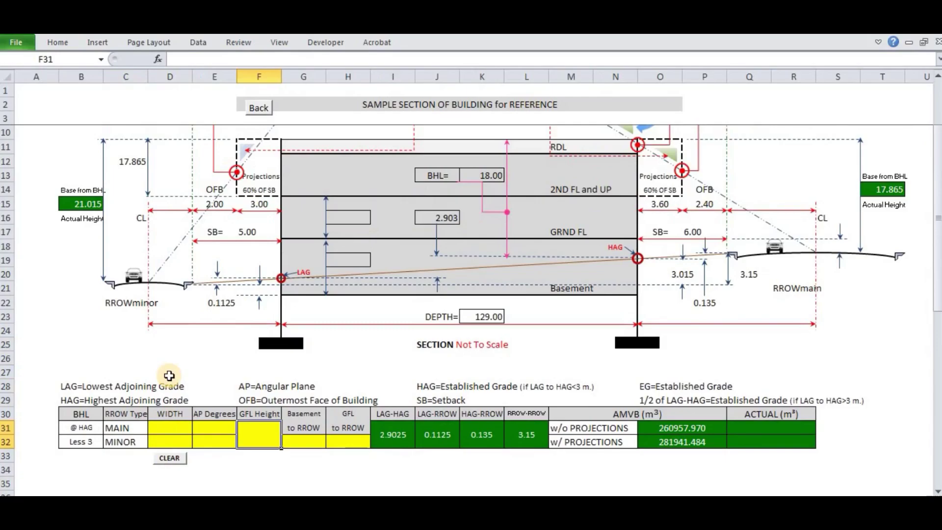
scroll(170, 376, "up", 2)
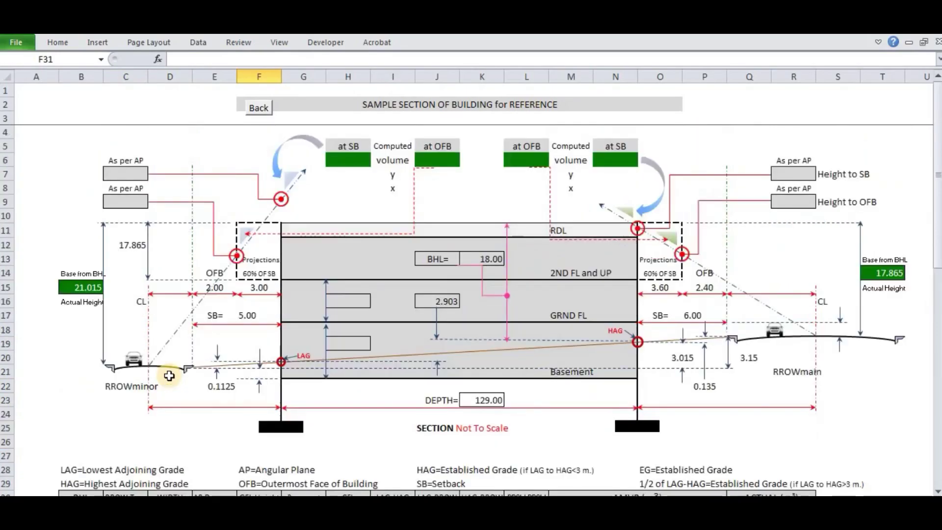
Step: Clear the lot details form and open the Occupancy Classified sheet
left_click(260, 109)
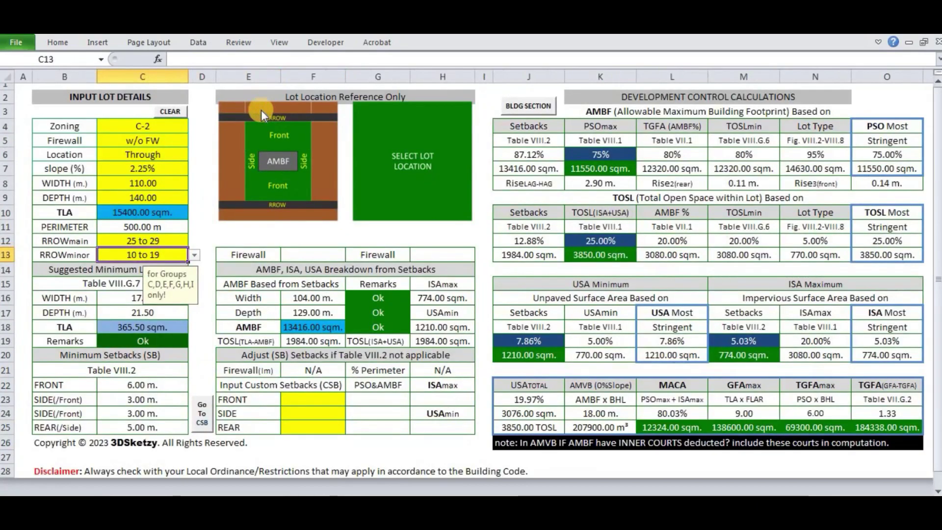
left_click(170, 112)
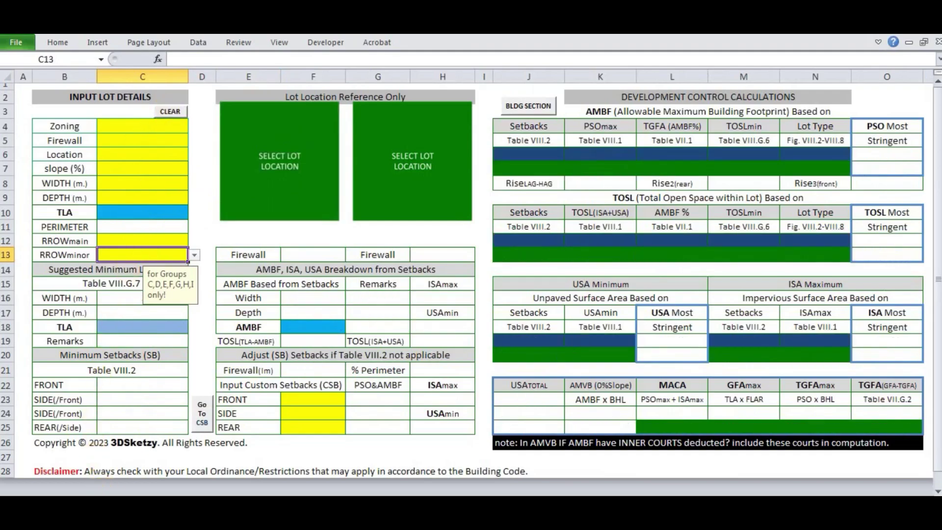
left_click(107, 492)
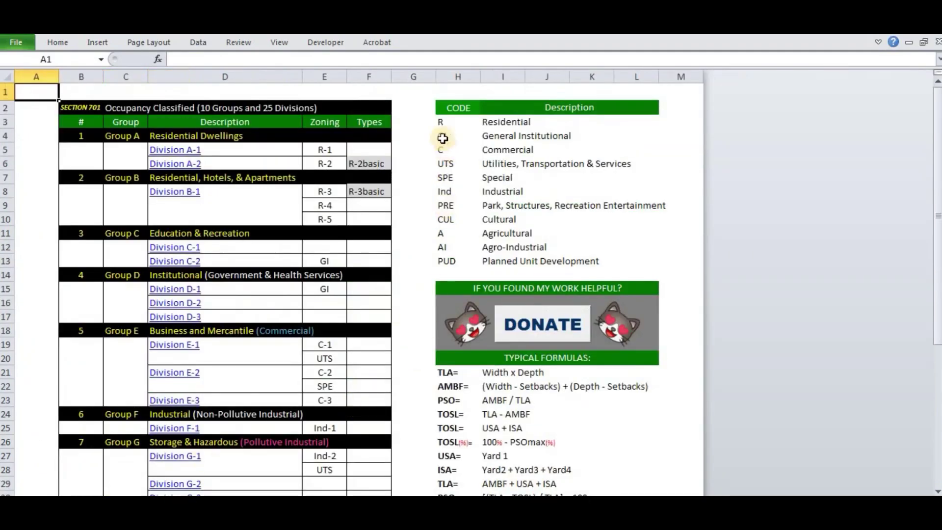
Step: Scroll the occupancy index and read the principal uses of Division E-1
scroll(221, 347, "down", 2)
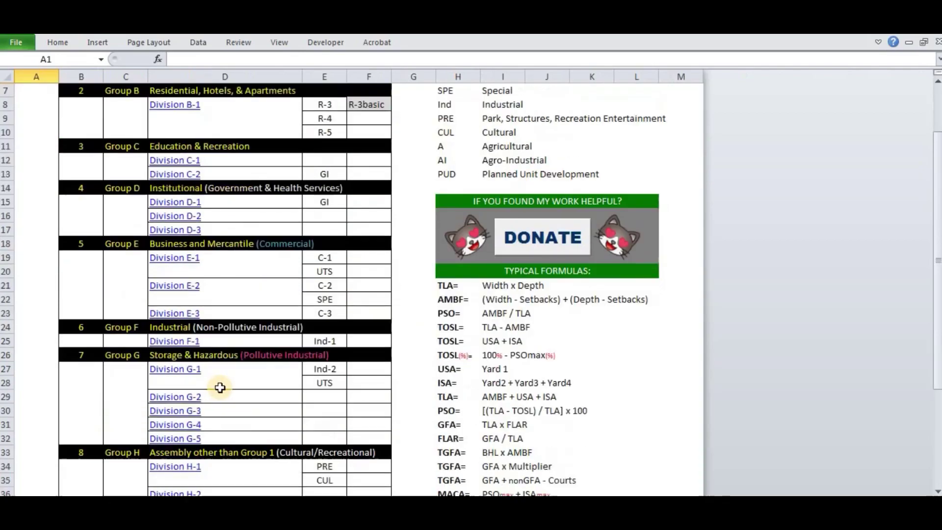
scroll(221, 385, "down", 1)
scroll(196, 378, "down", 4)
scroll(170, 375, "down", 2)
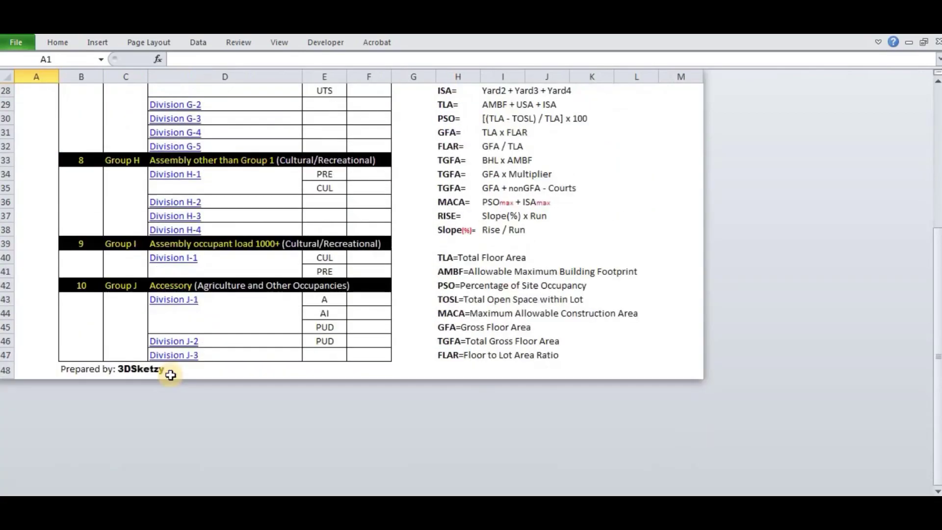
scroll(170, 373, "up", 3)
scroll(166, 369, "up", 3)
scroll(176, 319, "up", 1)
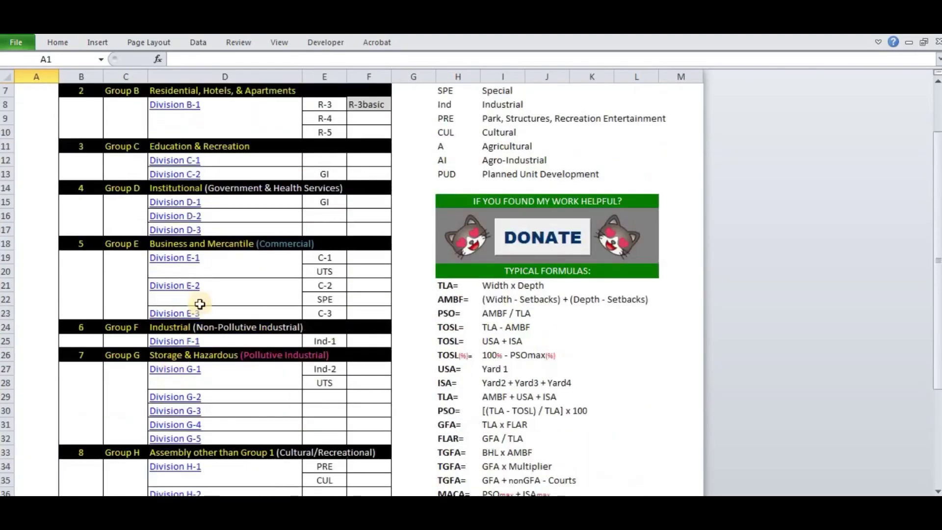
left_click(179, 259)
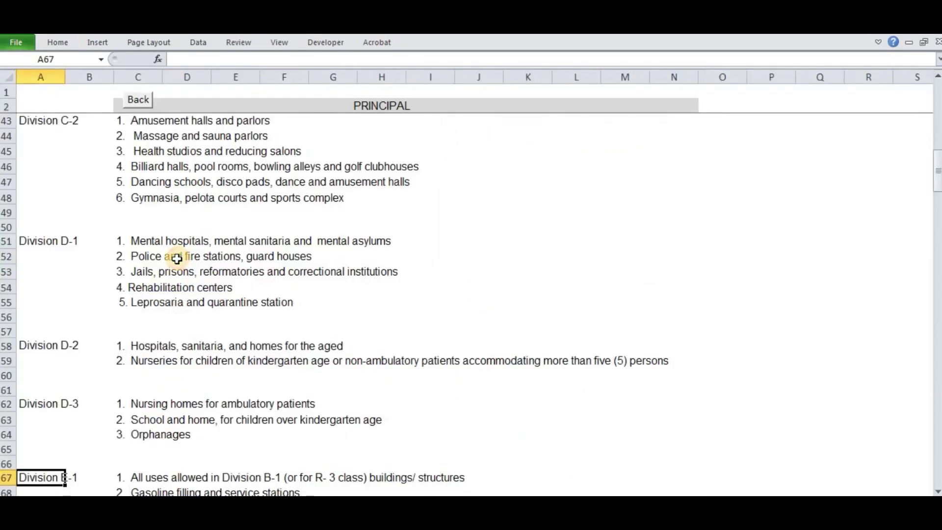
scroll(178, 399, "down", 1)
scroll(204, 400, "down", 2)
scroll(210, 361, "down", 1)
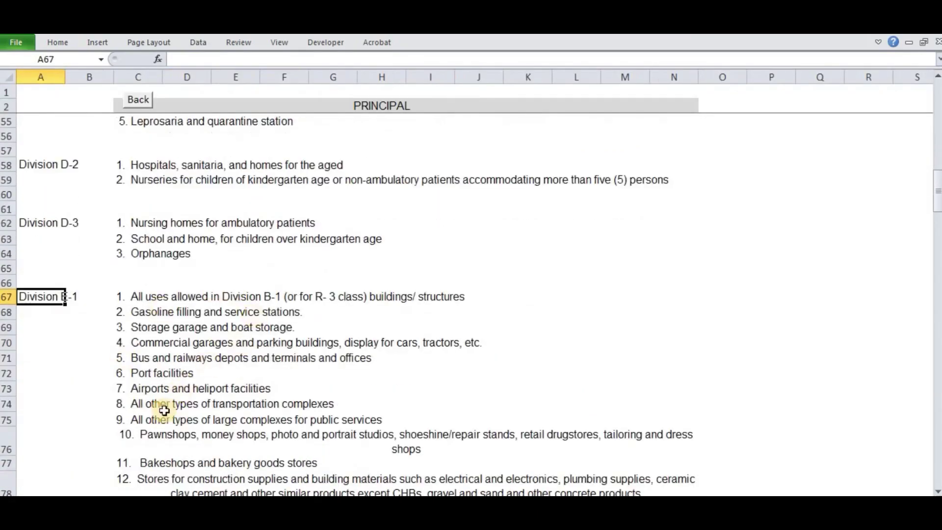
scroll(267, 402, "down", 1)
scroll(260, 373, "down", 2)
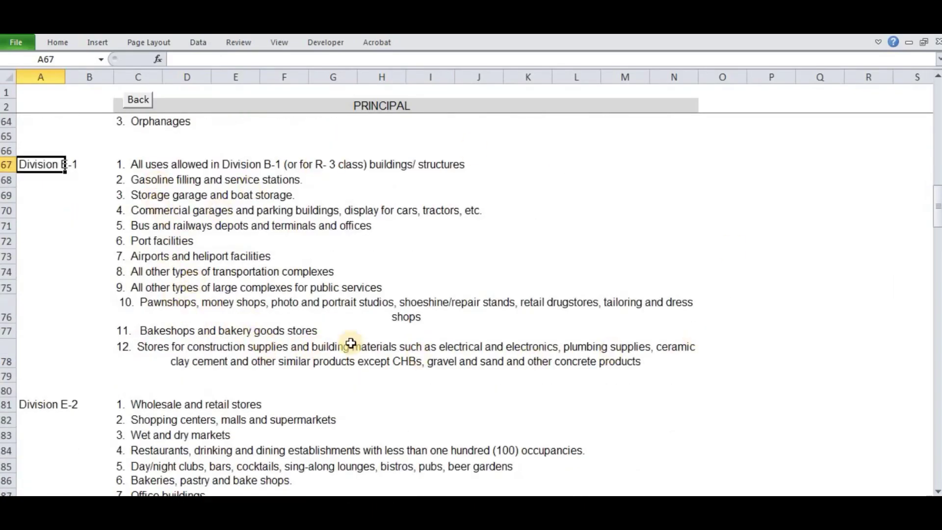
Step: Back on the index, view Division C-1's allowed uses and return
left_click(138, 99)
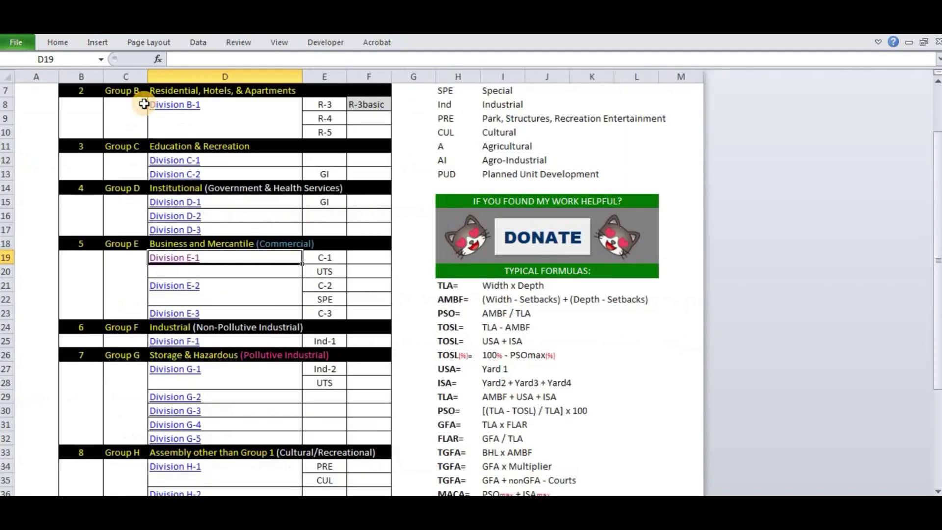
scroll(211, 303, "up", 1)
scroll(211, 303, "up", 1)
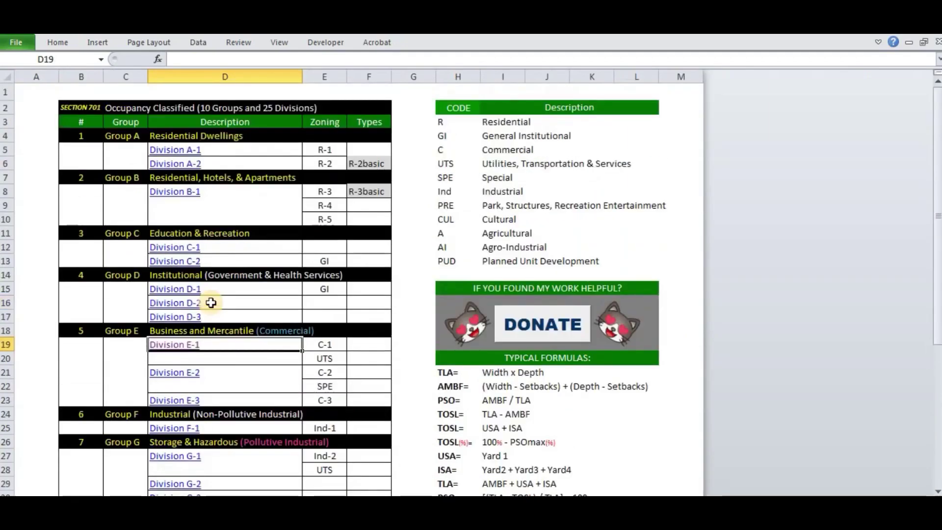
left_click(185, 251)
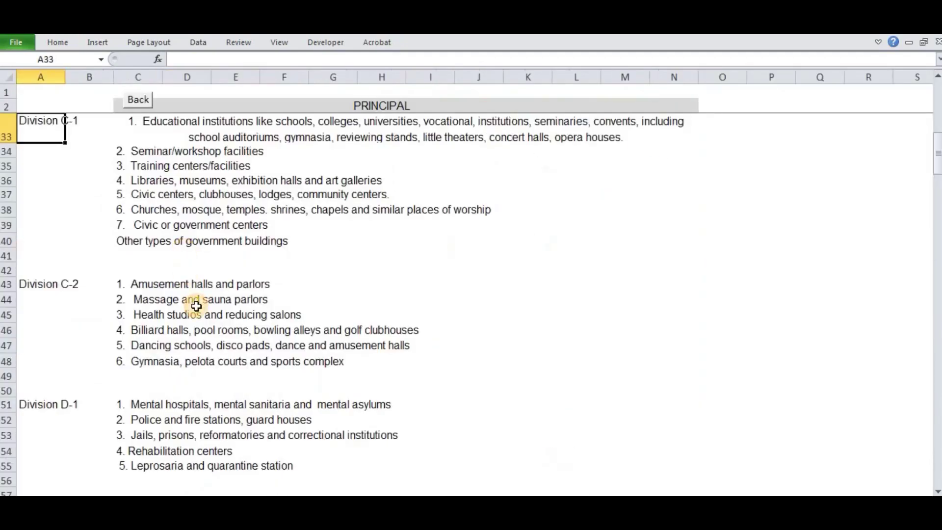
scroll(196, 306, "up", 2)
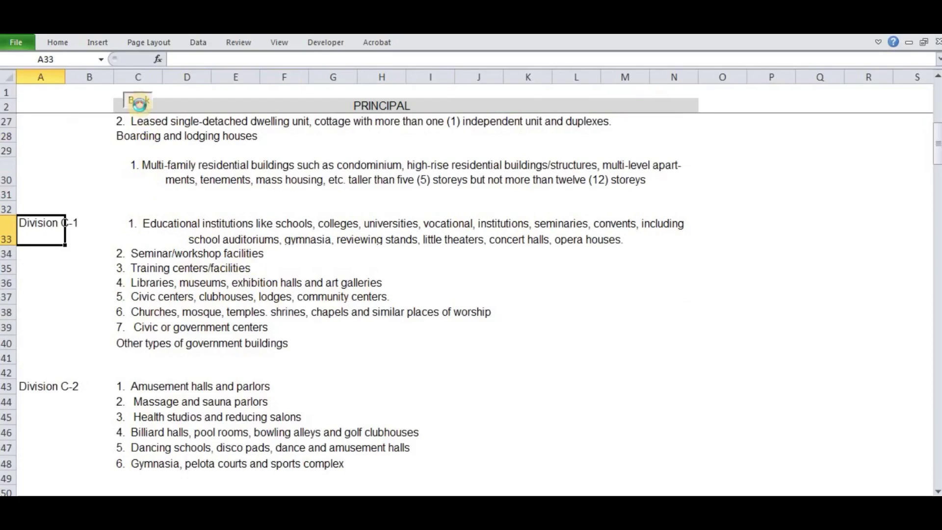
left_click(139, 103)
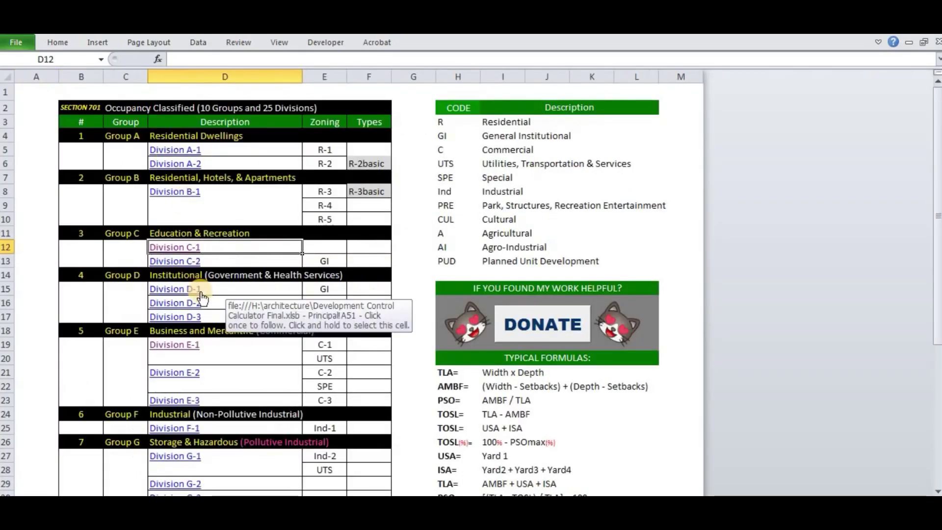
Step: Jump from the index to the lot input calculator sheet
scroll(202, 297, "down", 1)
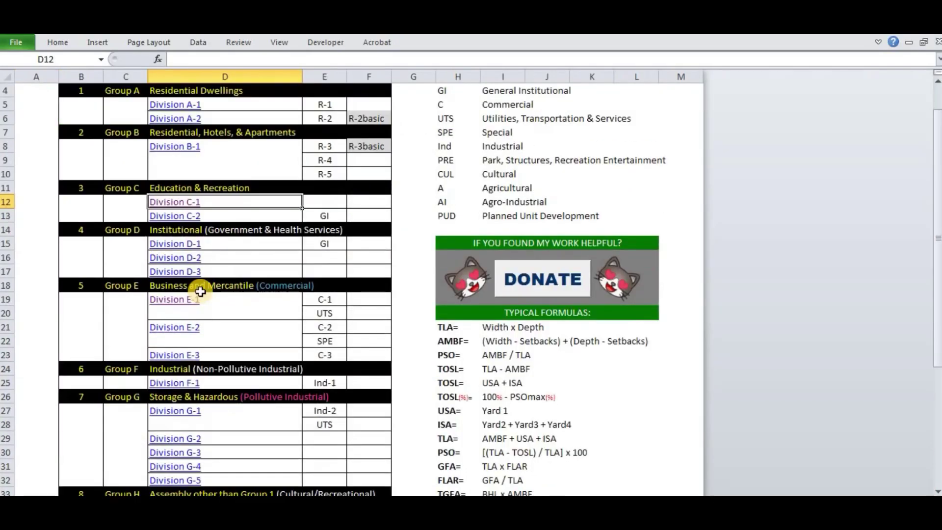
scroll(200, 291, "up", 1)
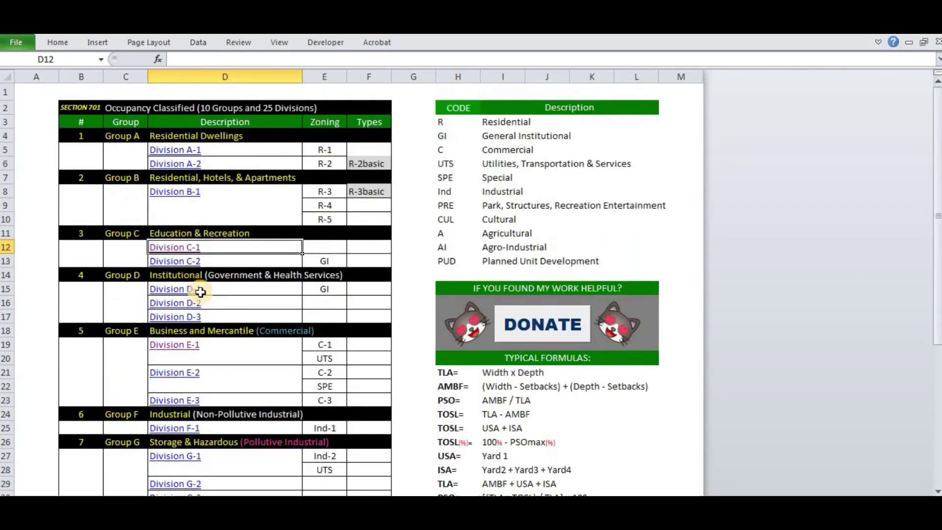
left_click(167, 485)
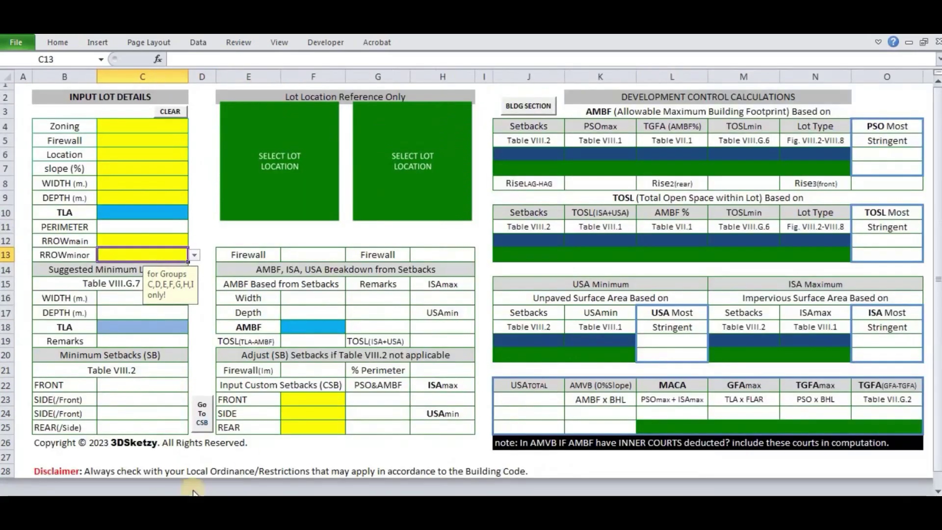
Step: Set zoning to R-1, firewall to w/o FW and lot location to Inside/Regular
left_click(171, 128)
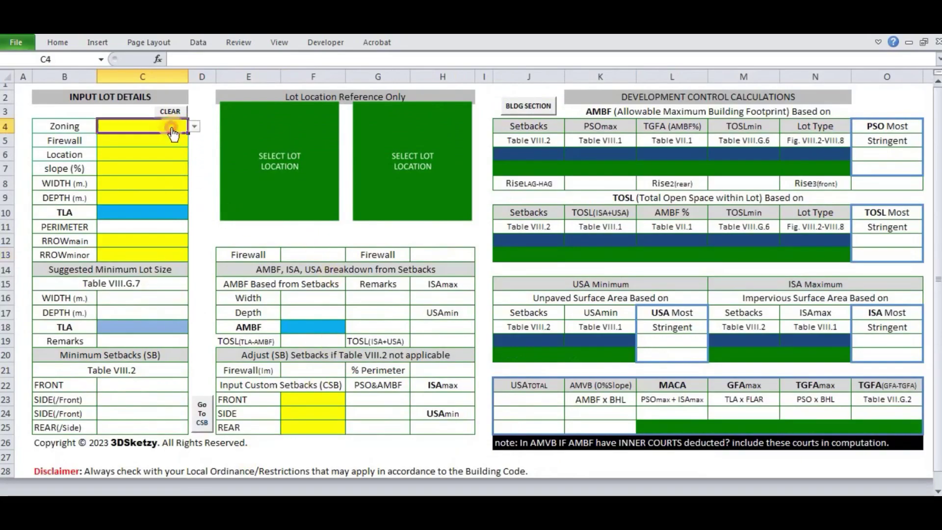
left_click(195, 126)
left_click(170, 137)
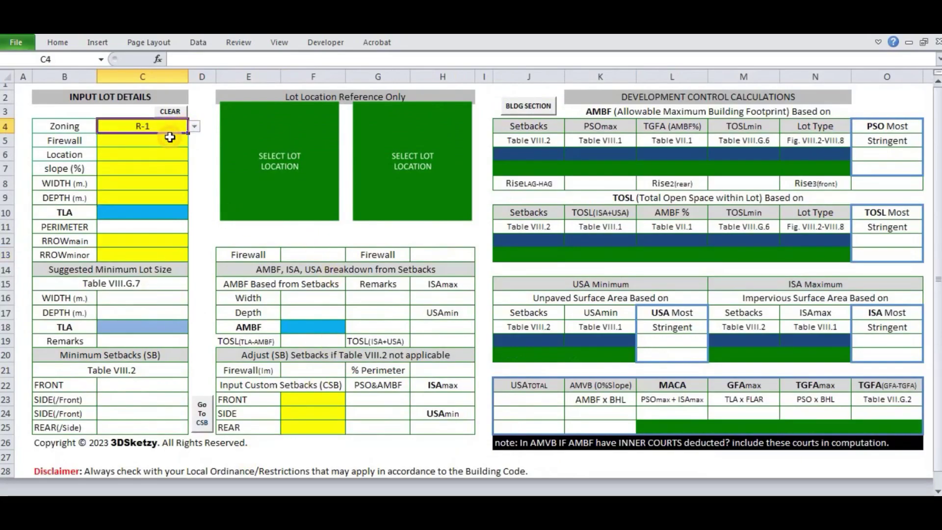
left_click(172, 142)
left_click(195, 140)
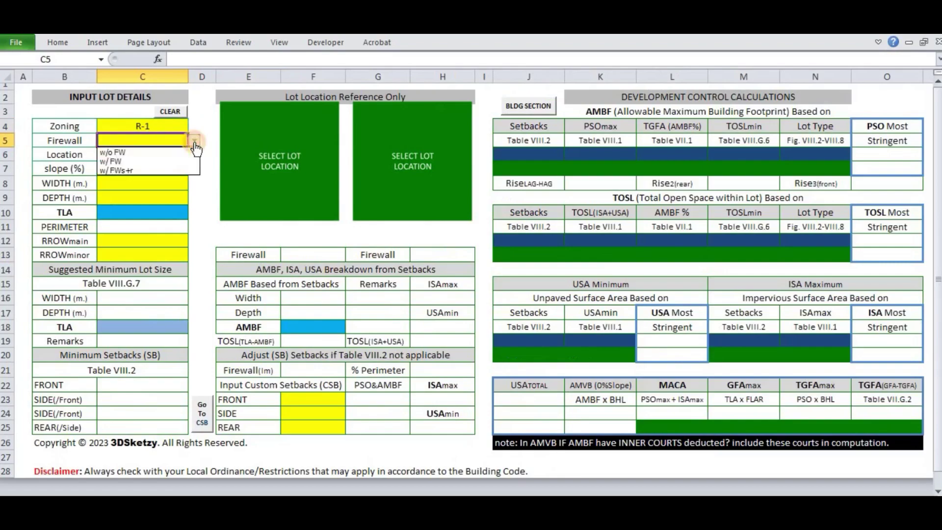
left_click(169, 155)
left_click(168, 155)
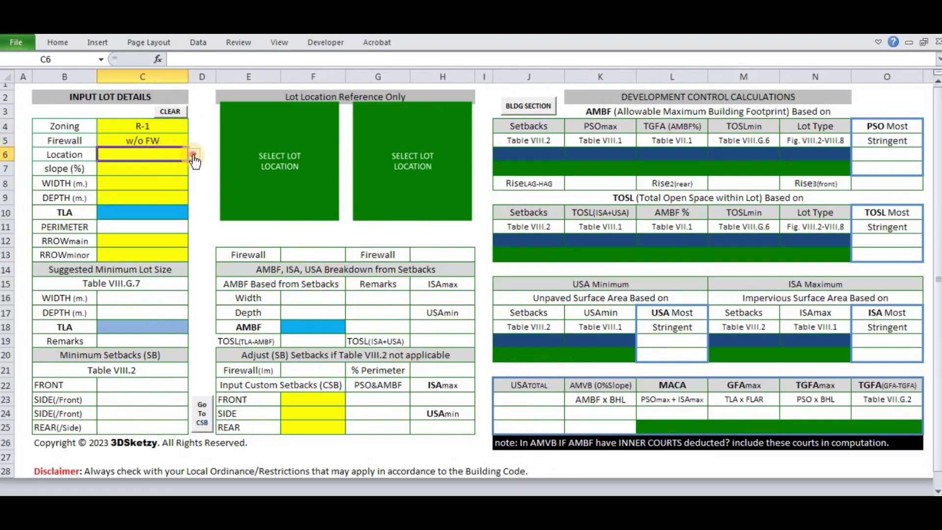
left_click(195, 154)
left_click(147, 176)
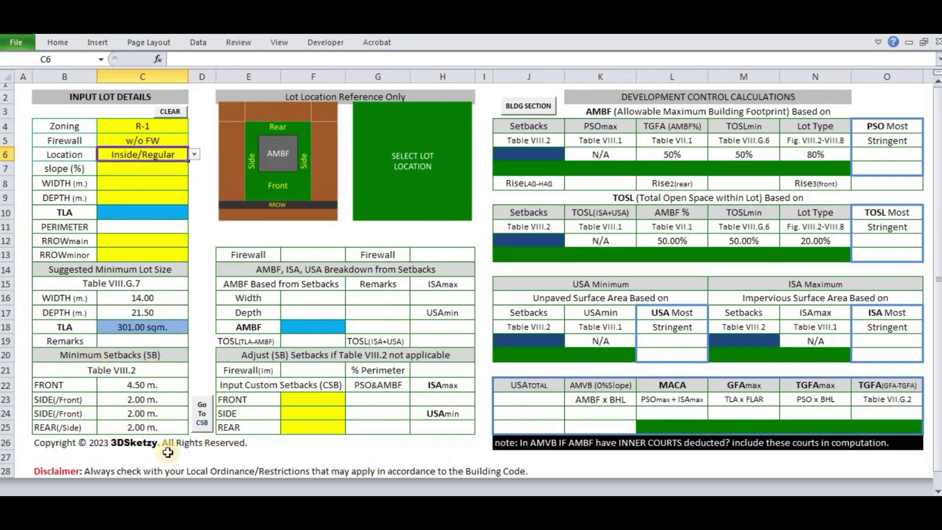
Step: Enter a lot width of 4 m and depth of 15 m
left_click(306, 403)
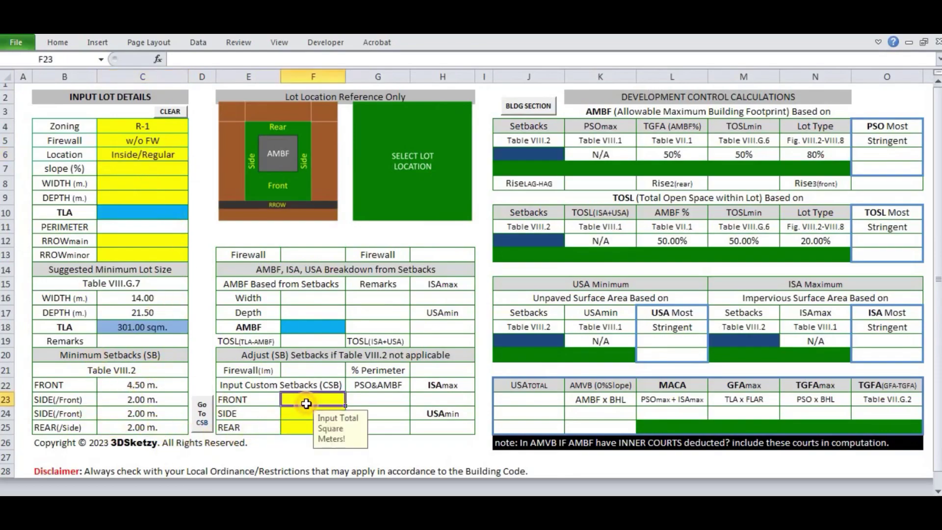
left_click(148, 183)
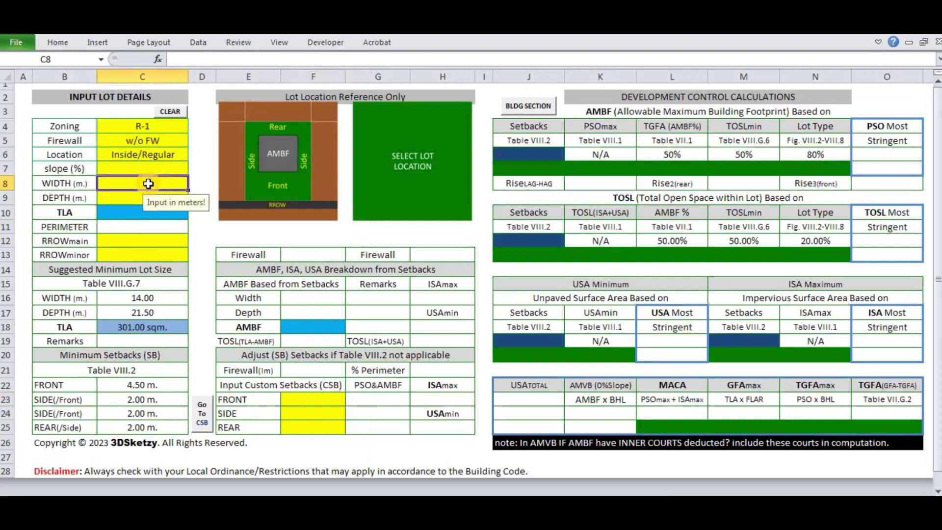
type("4")
left_click(131, 199)
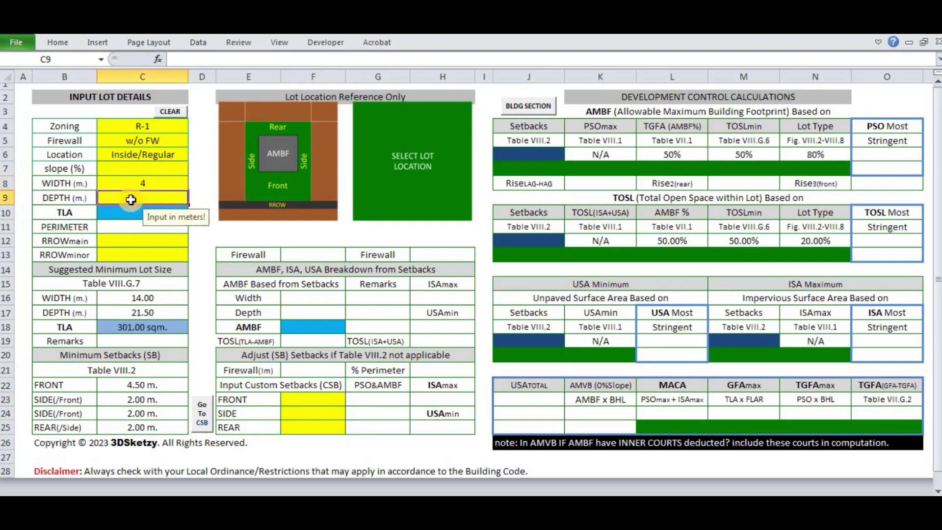
type("15")
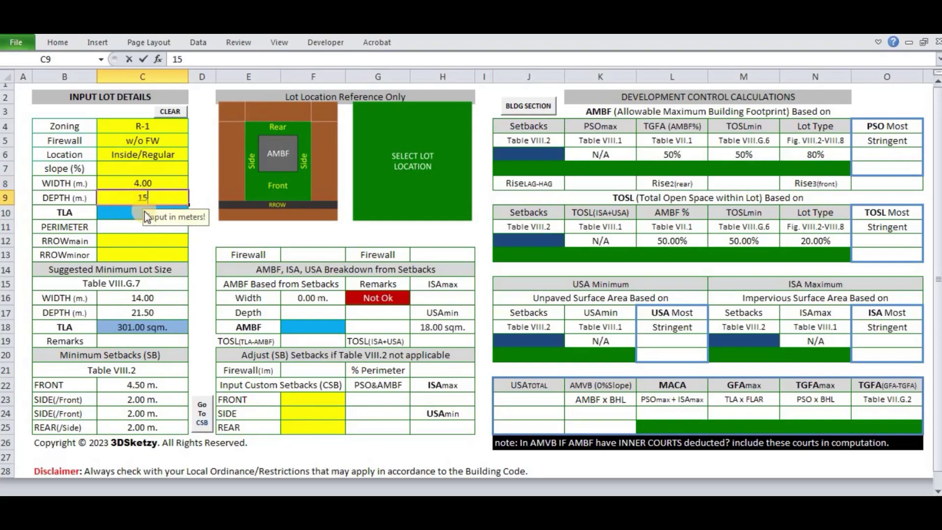
key("Return")
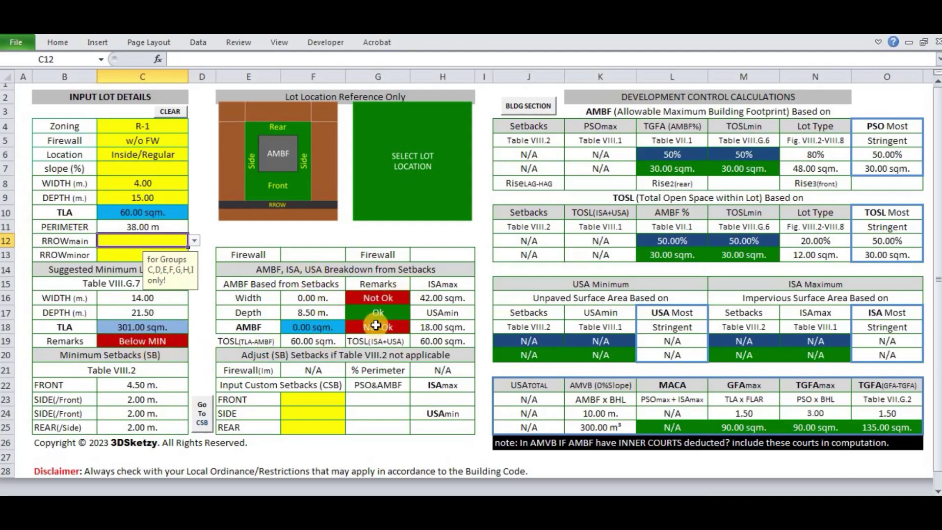
Step: Enter front 4, rear and side 30 custom setbacks, yielding 43.33% PSO&AMBF and 30 sqm ISAmax
left_click(316, 403)
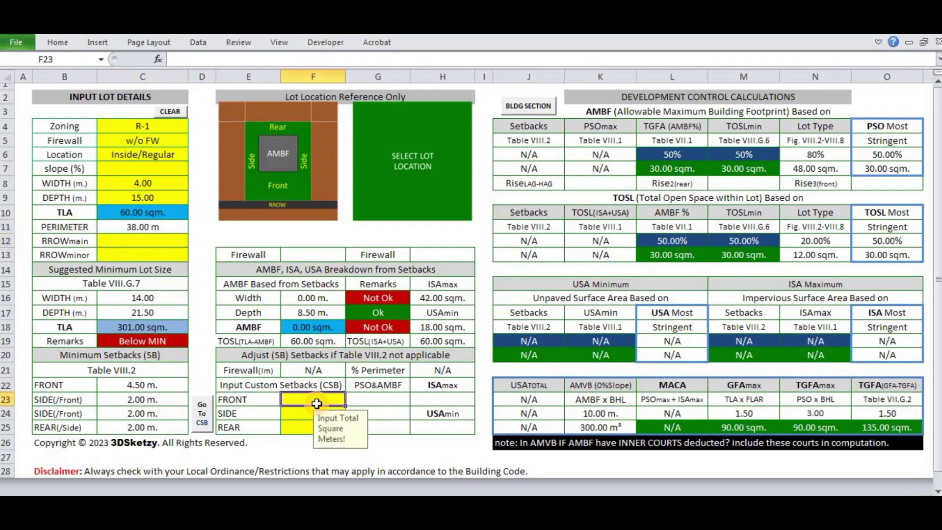
type("4")
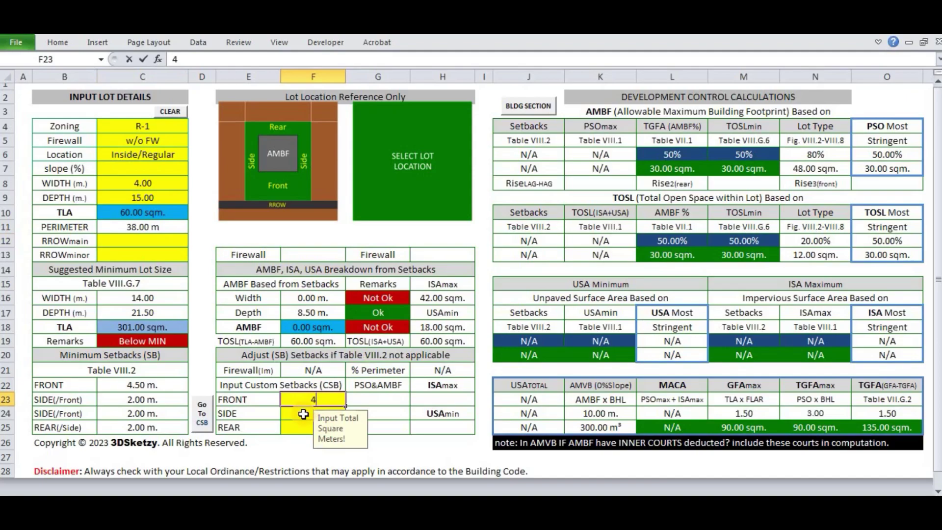
key("Return")
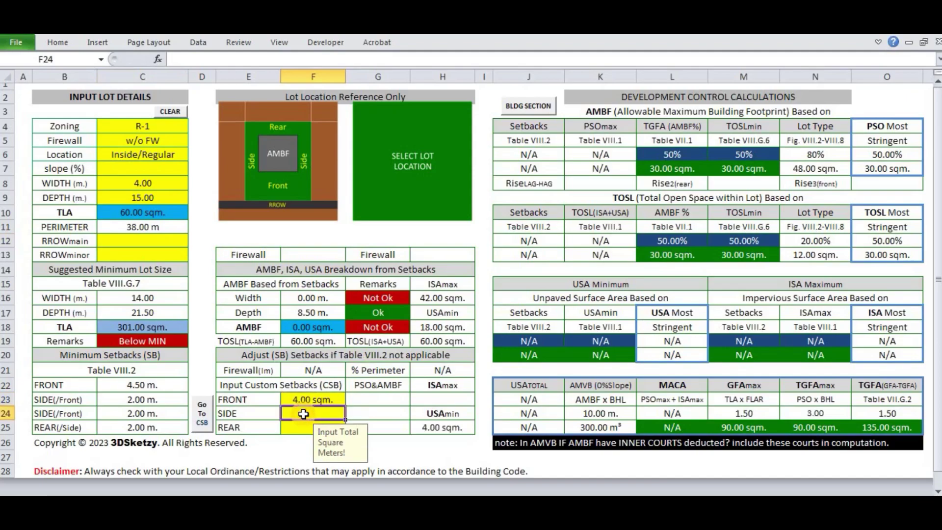
type("7.")
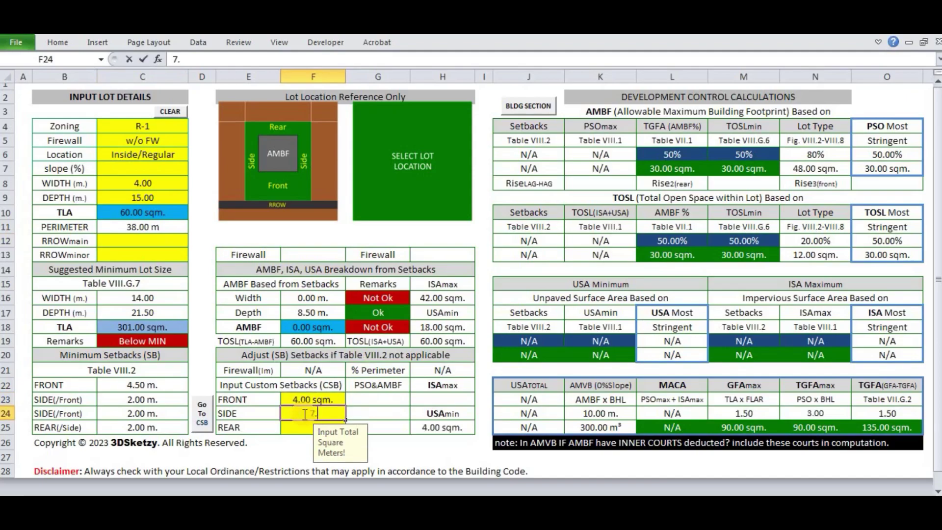
type("5")
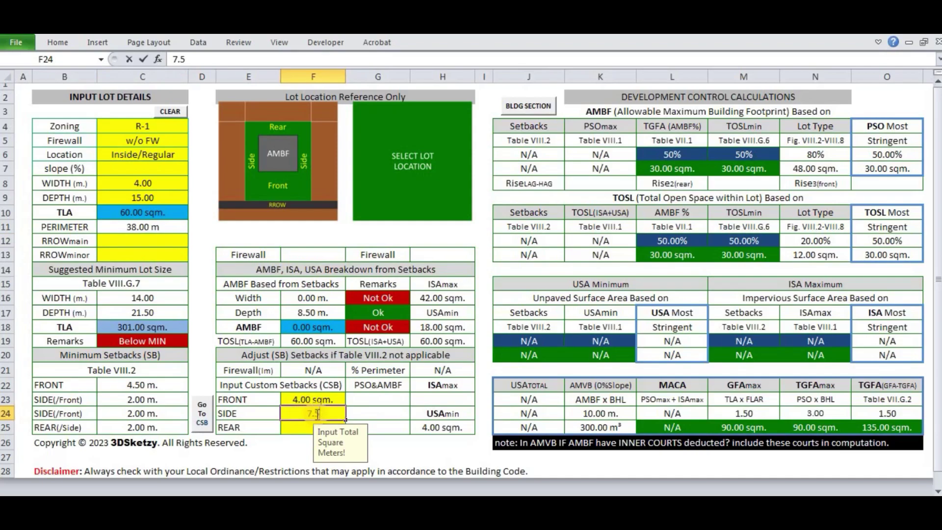
key("BackSpace")
key("BackSpace")
key("BackSpace")
type("15")
key("Return")
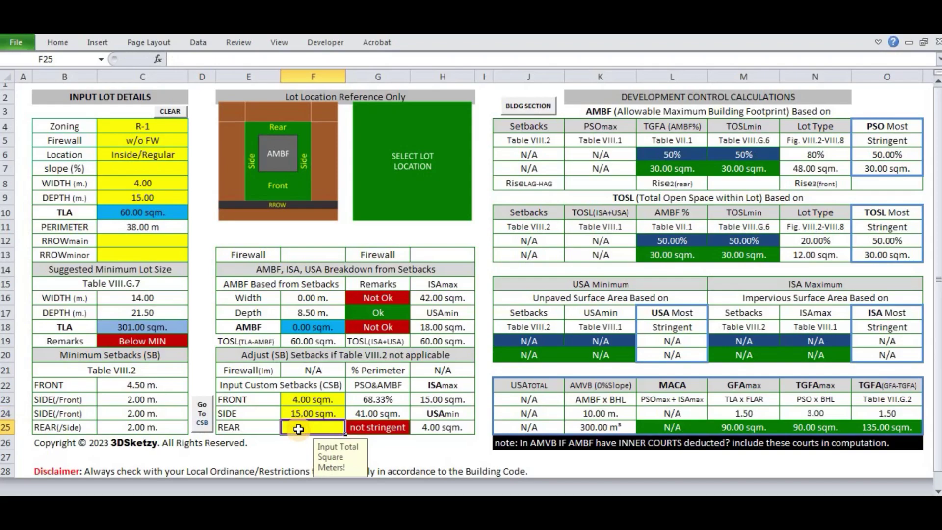
type("4")
left_click(302, 415)
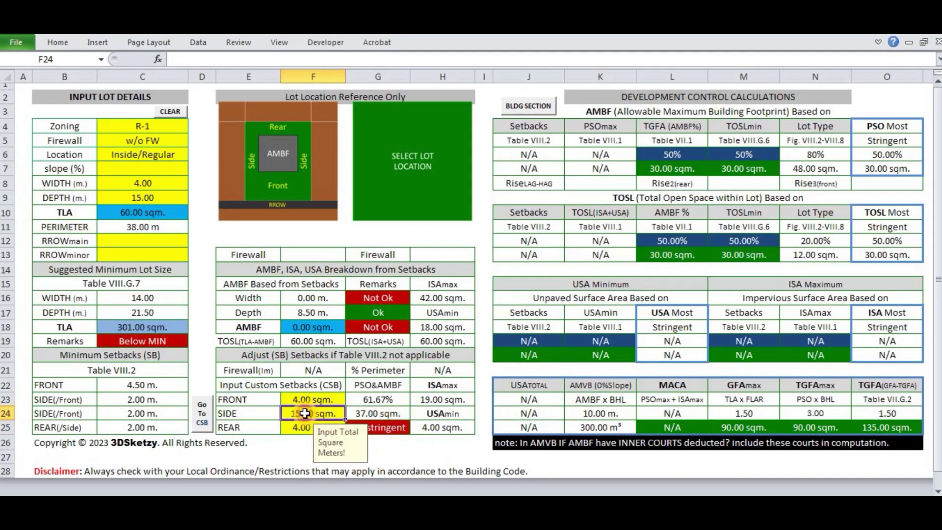
type("30")
key("Return")
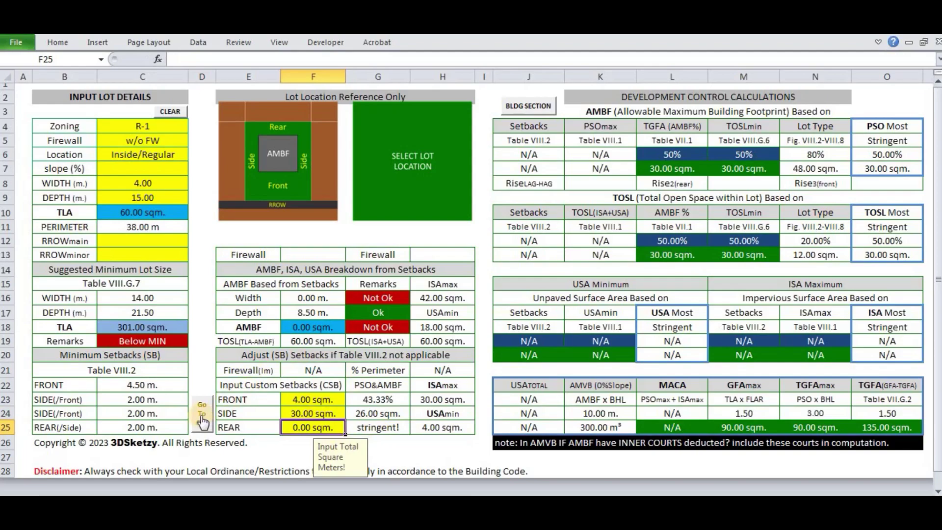
left_click(202, 417)
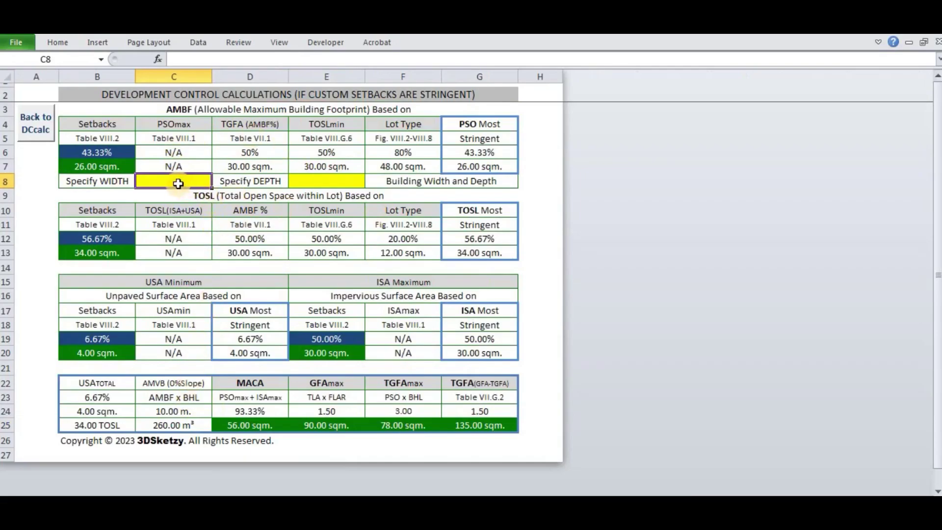
left_click(38, 133)
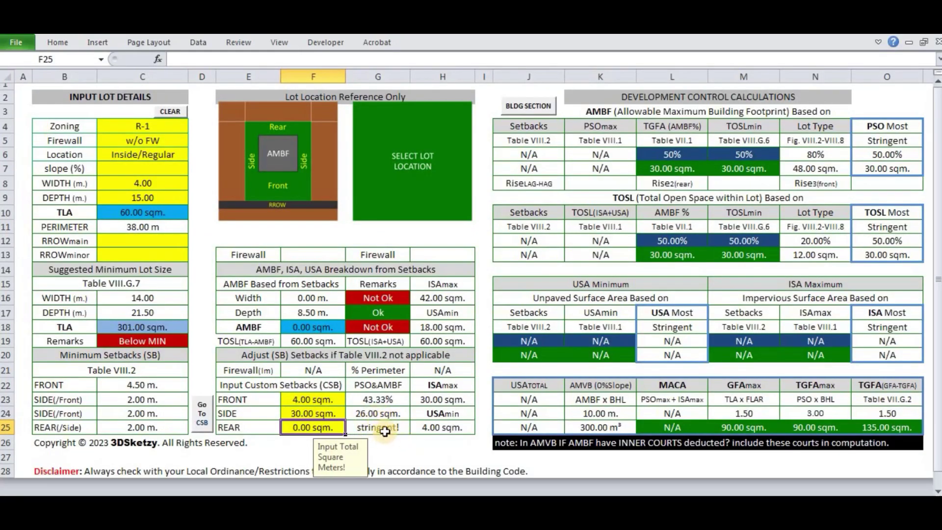
Step: Use the CLEAR button above Input Lot Details to blank all inputs and results
left_click(171, 118)
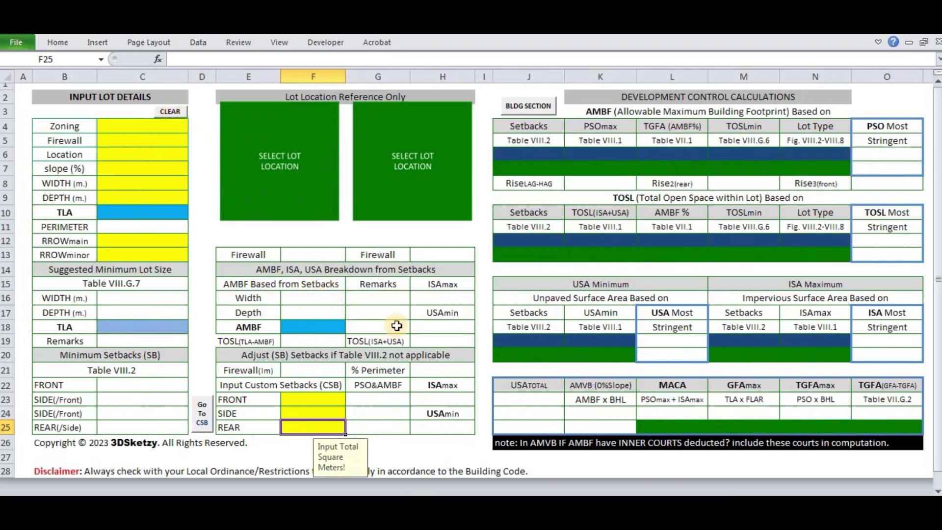